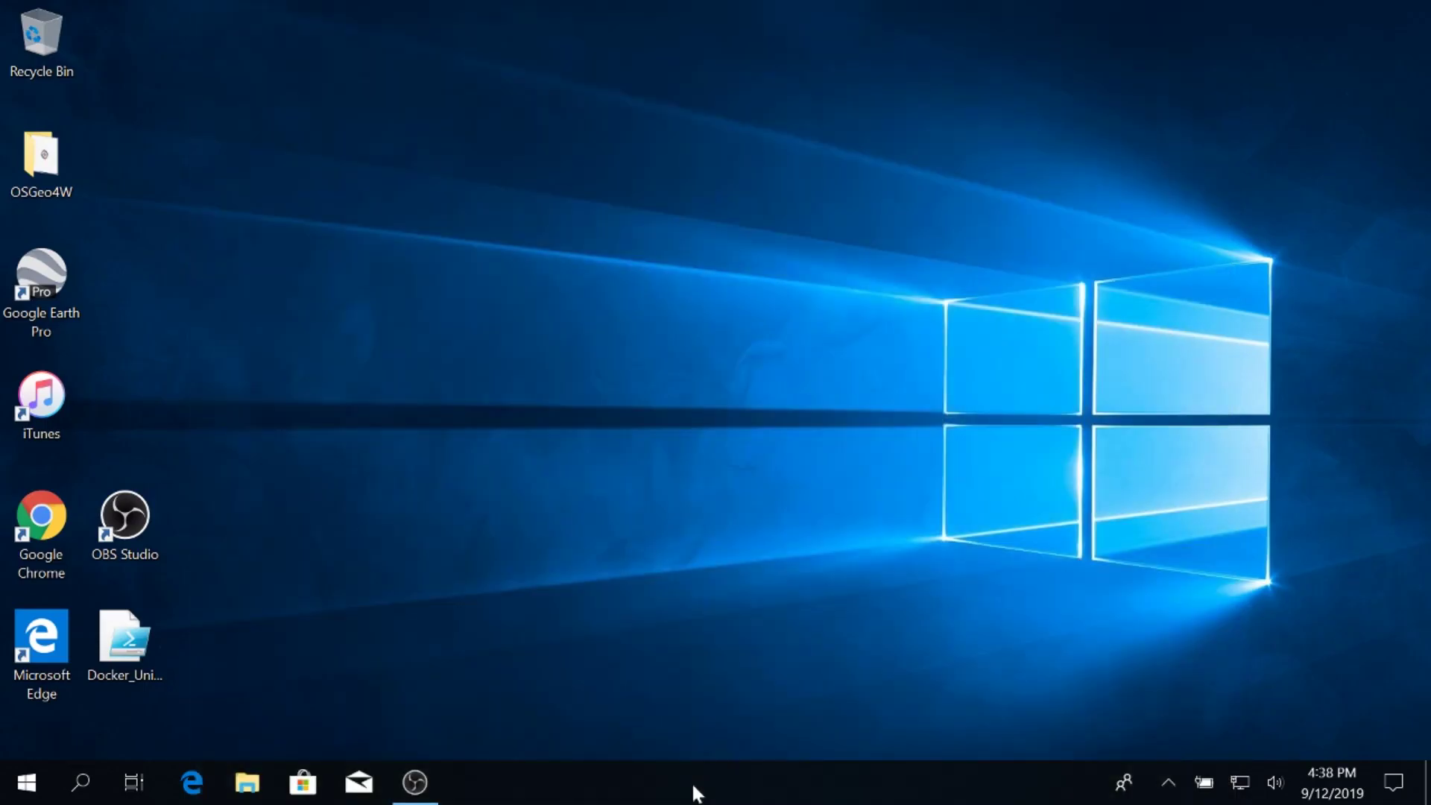
- Open Task Manager and display the computer's performance details
right_click(697, 793)
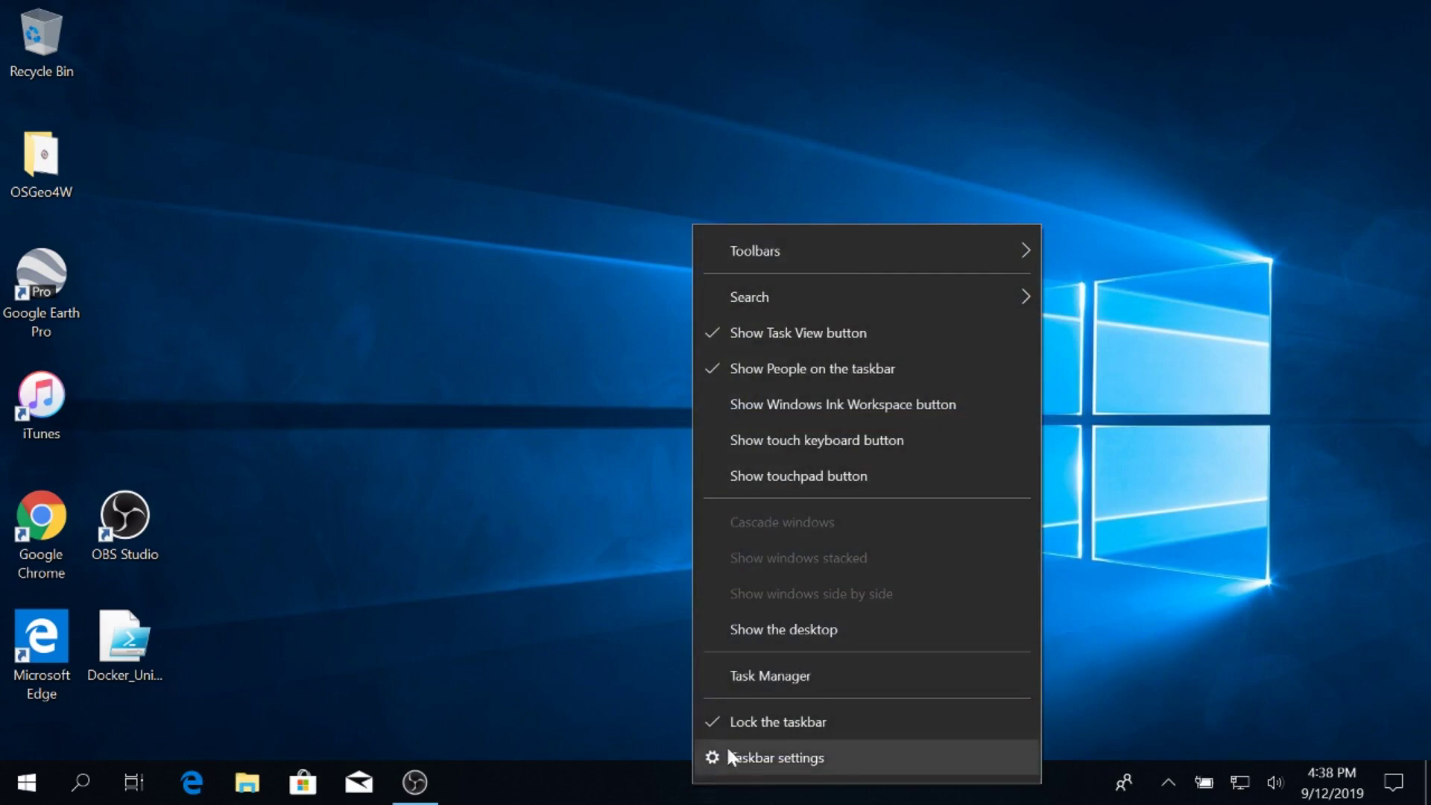
click(787, 676)
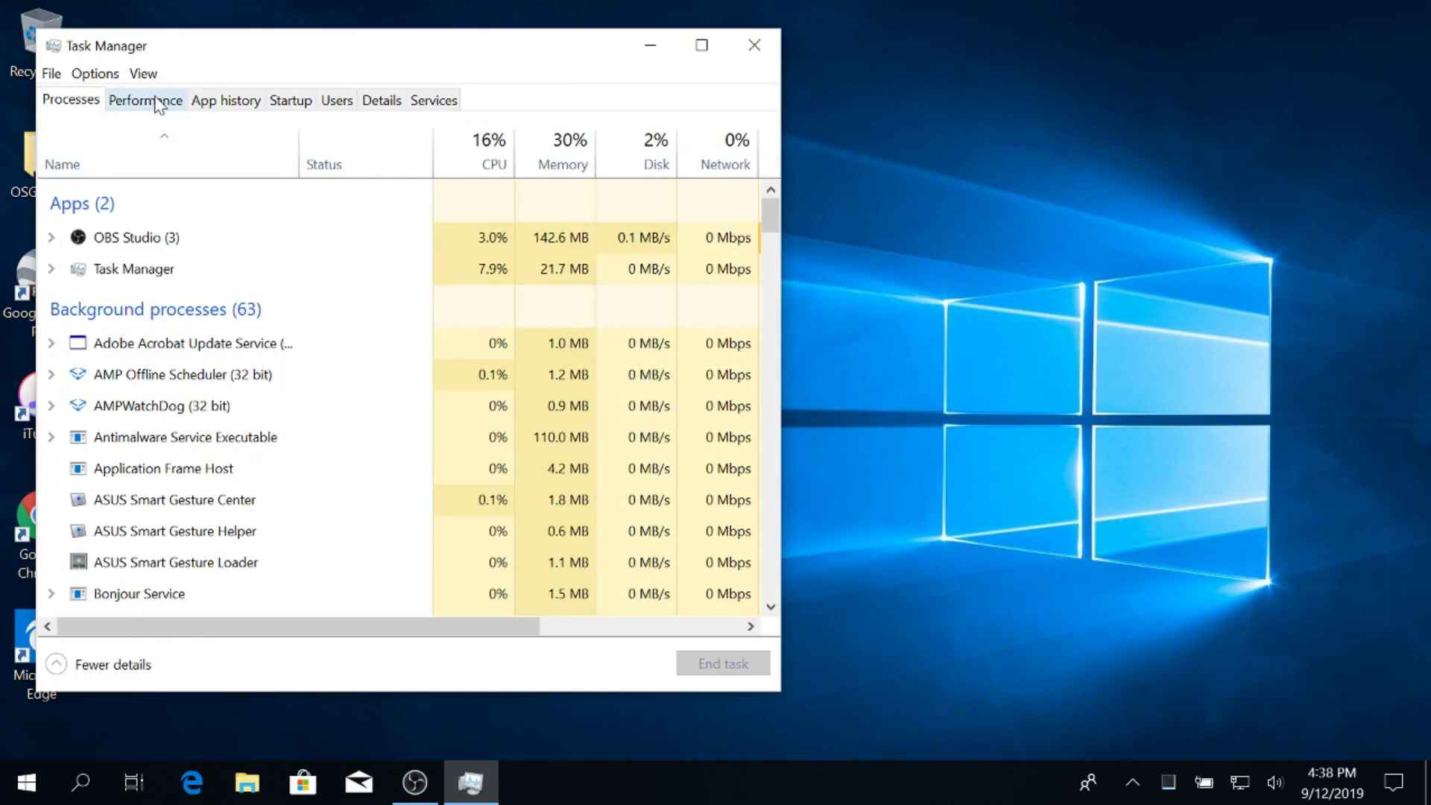
click(157, 102)
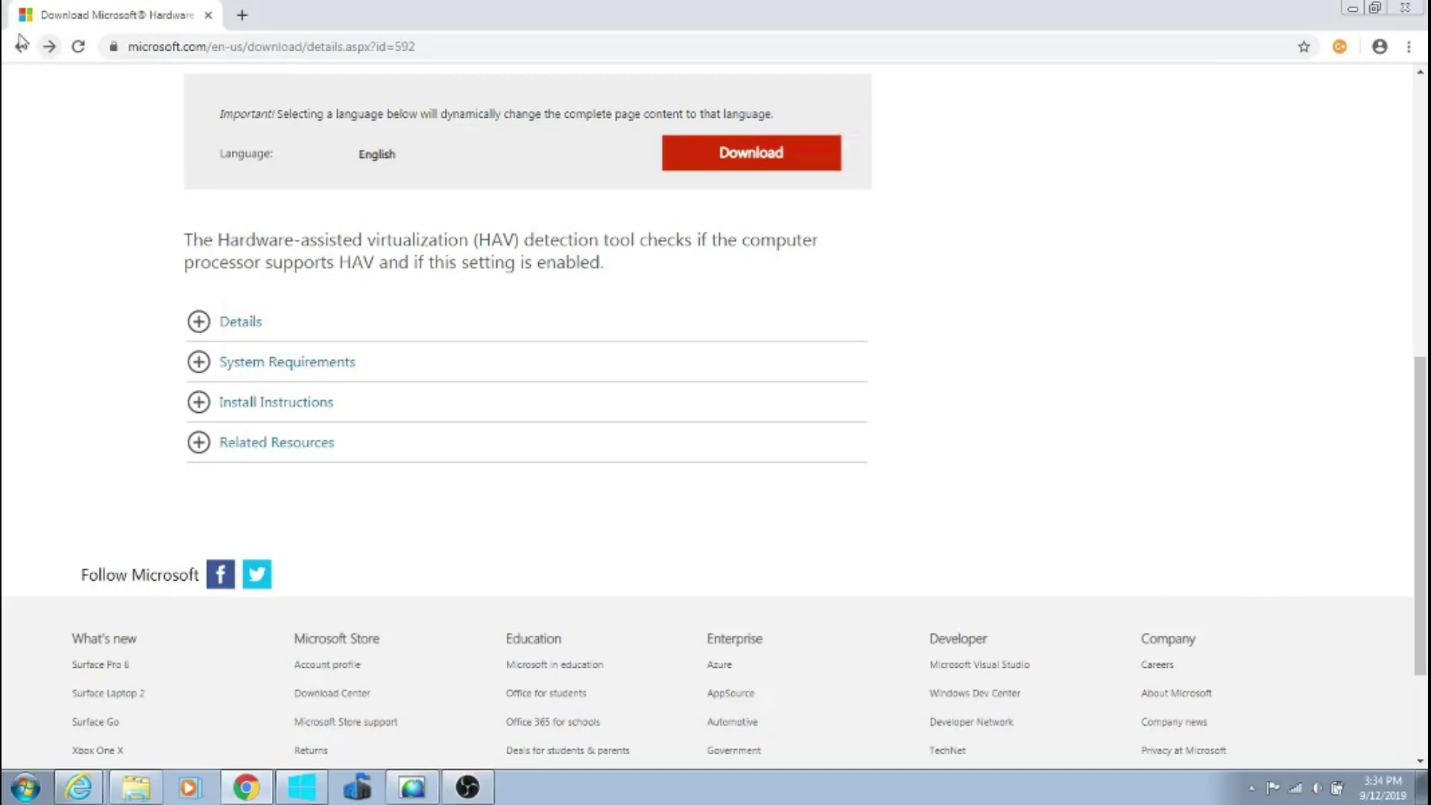
- Download havdetectiontool.exe and the HAV Detection Tool user guide from the Microsoft Download Center, declining the extension offer
click(20, 46)
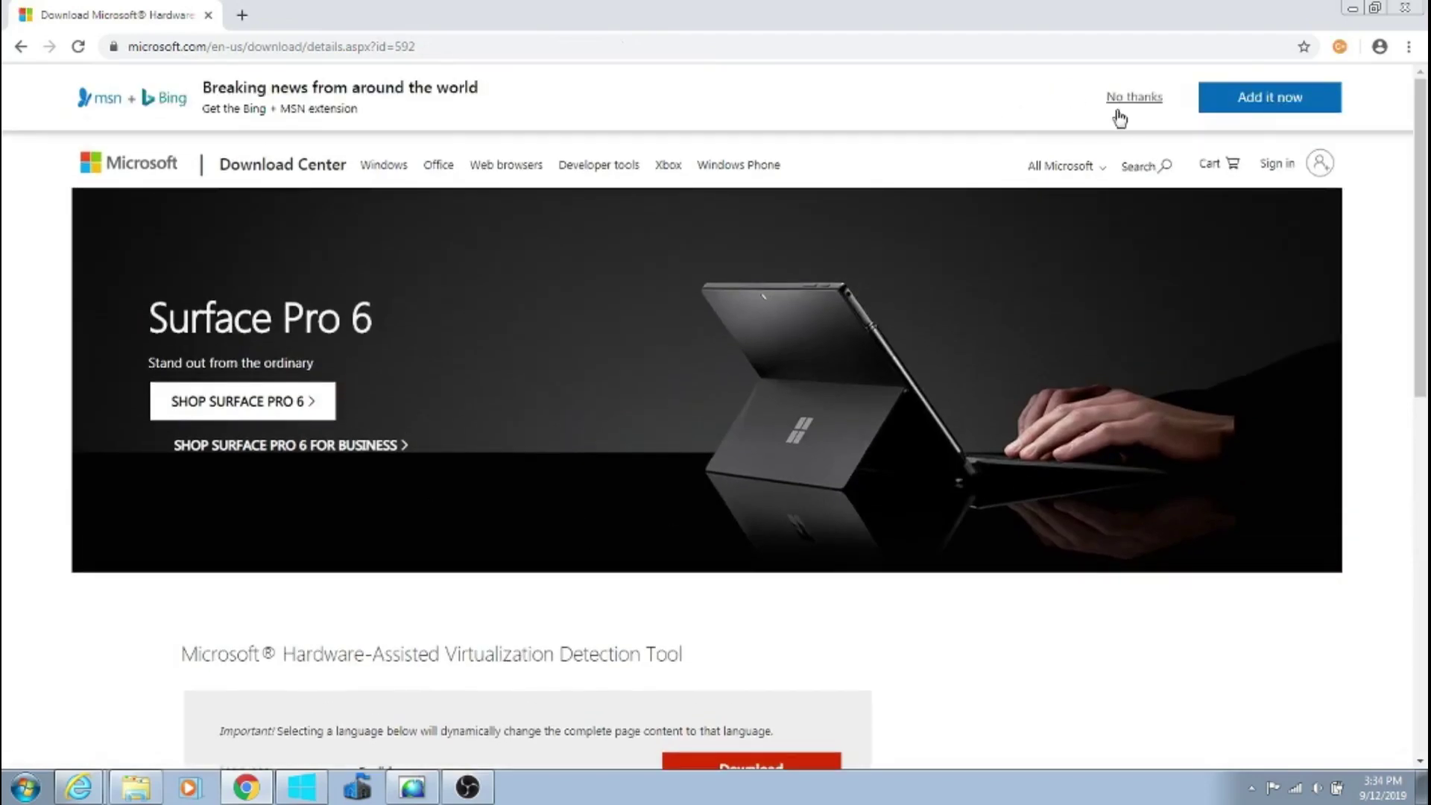
click(1133, 99)
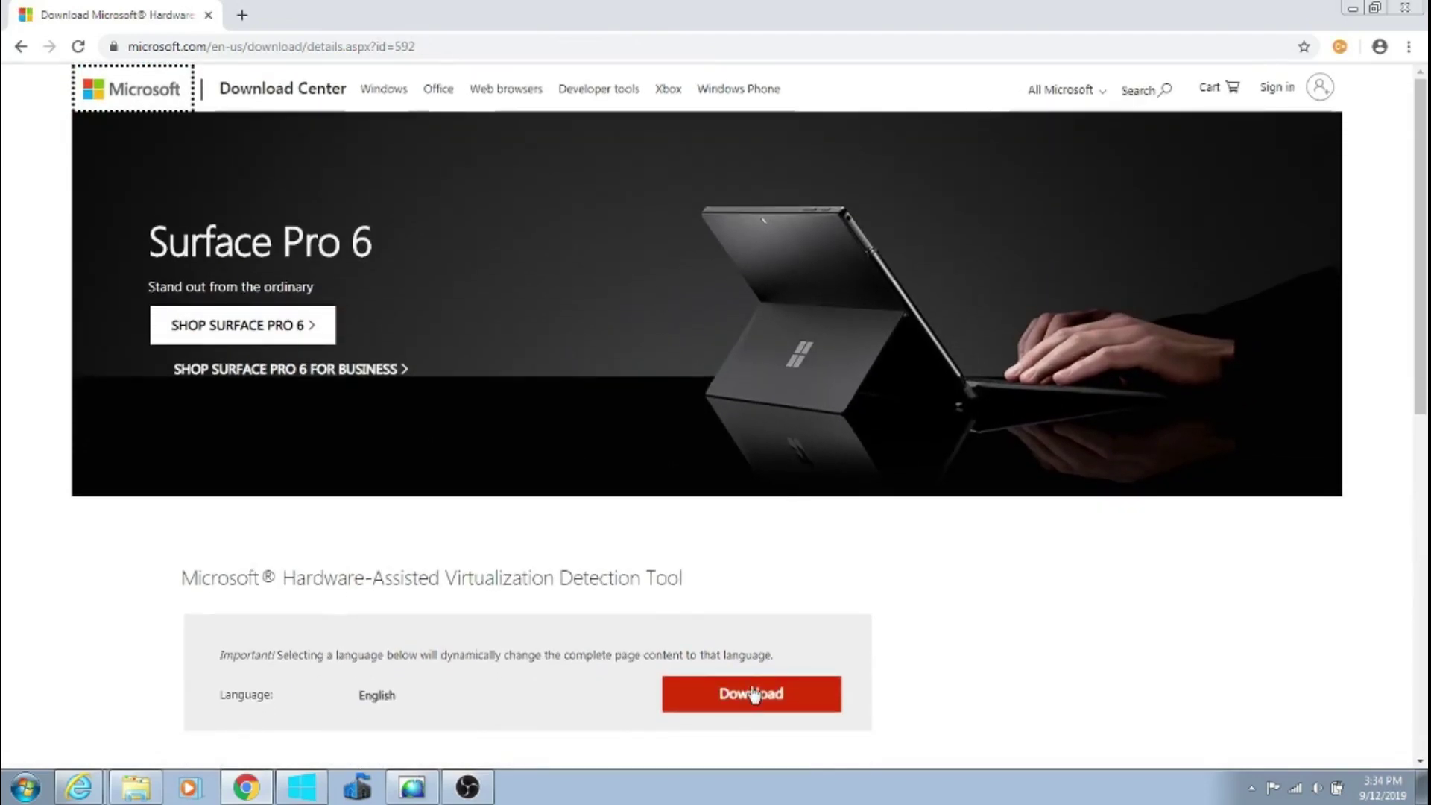
click(753, 694)
click(197, 322)
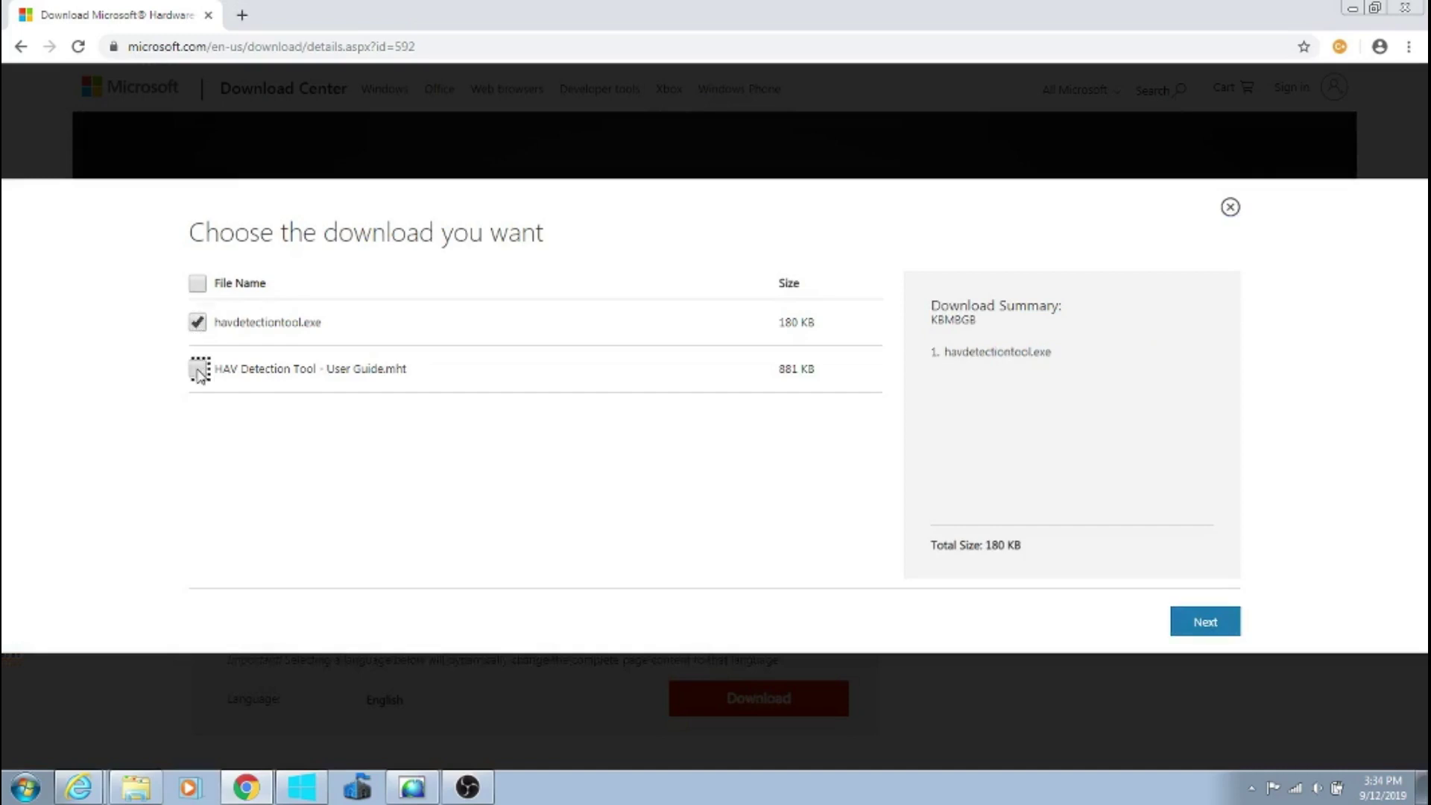
click(1202, 622)
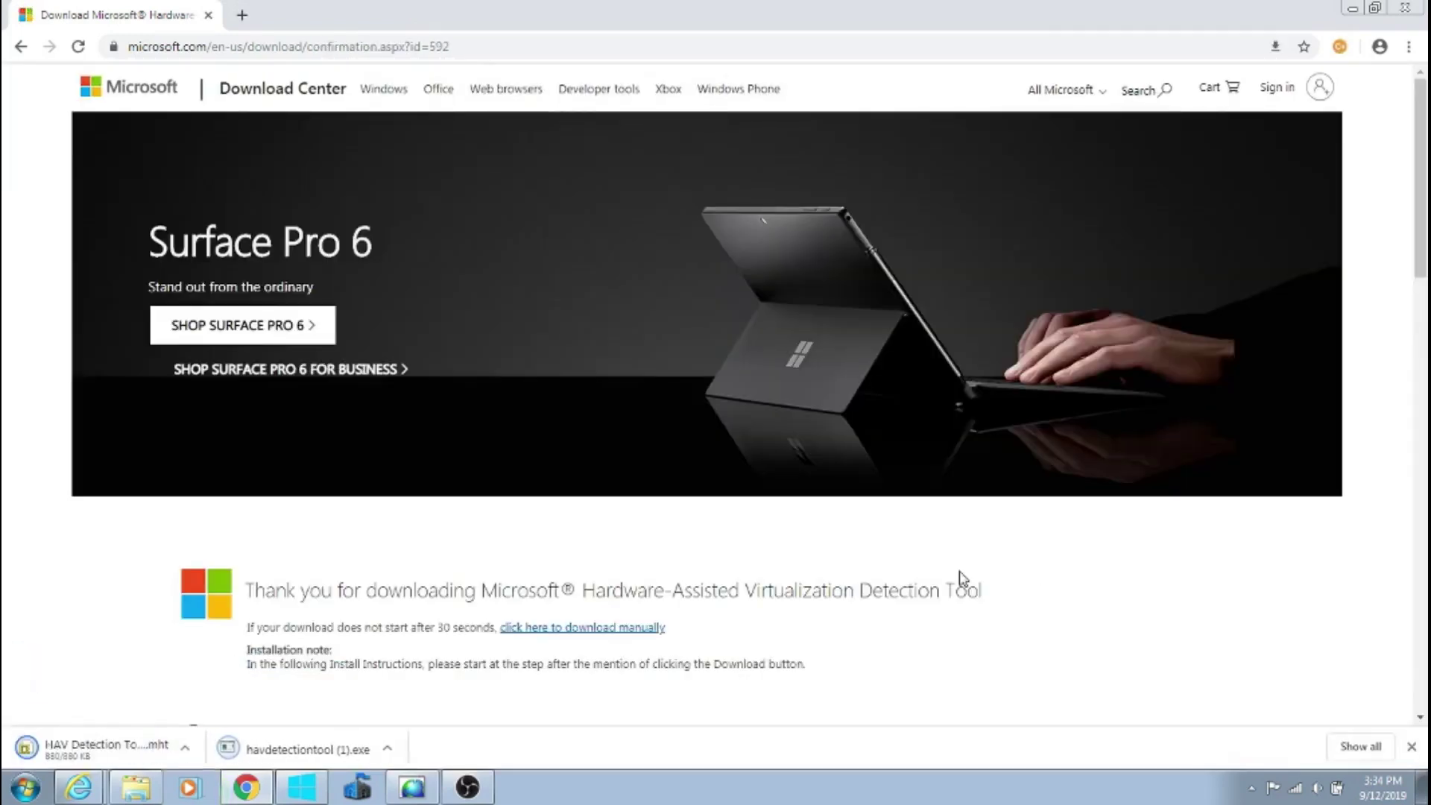
- Run the downloaded hardware-assisted virtualization detection tool, allow it past the security warning, and close its result
click(340, 749)
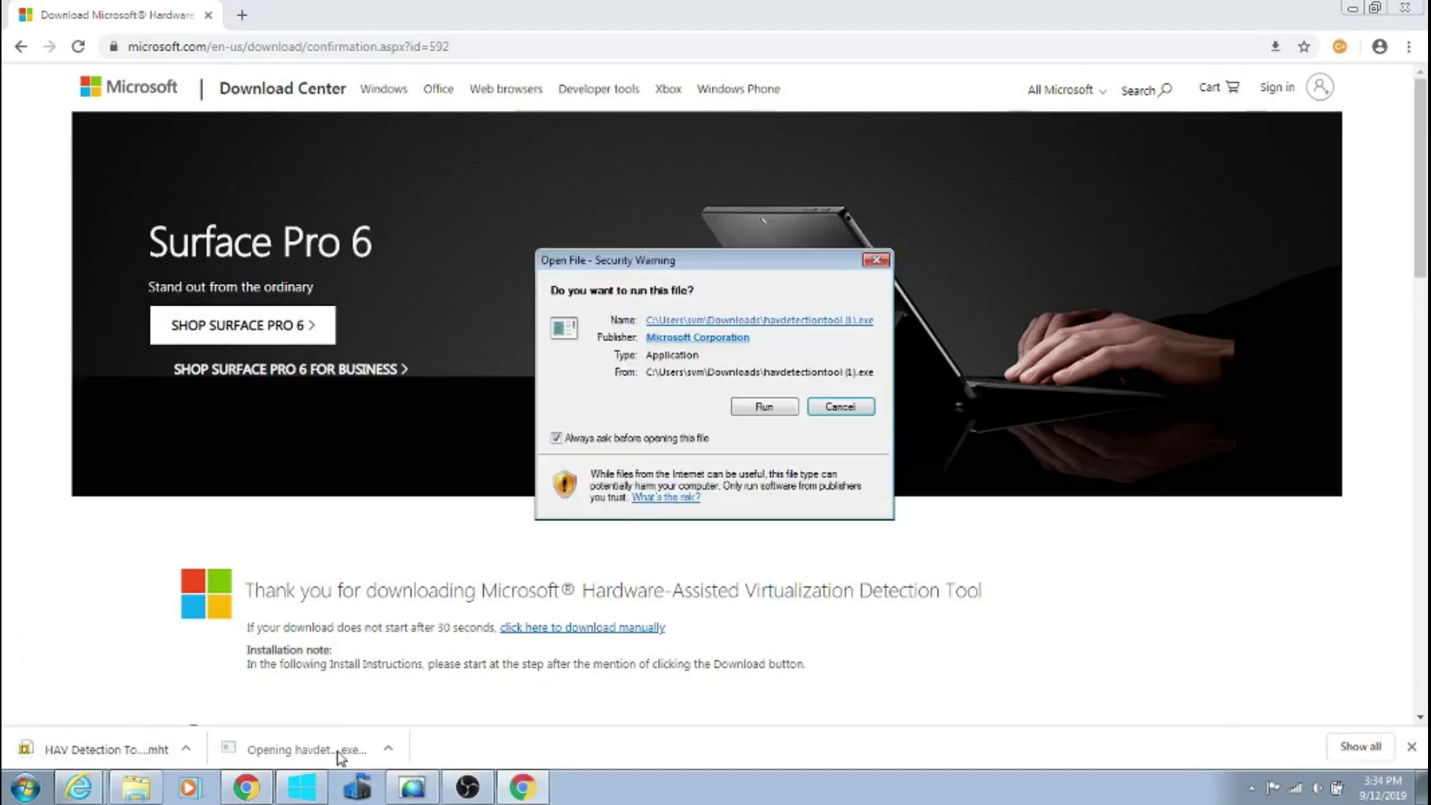
click(763, 406)
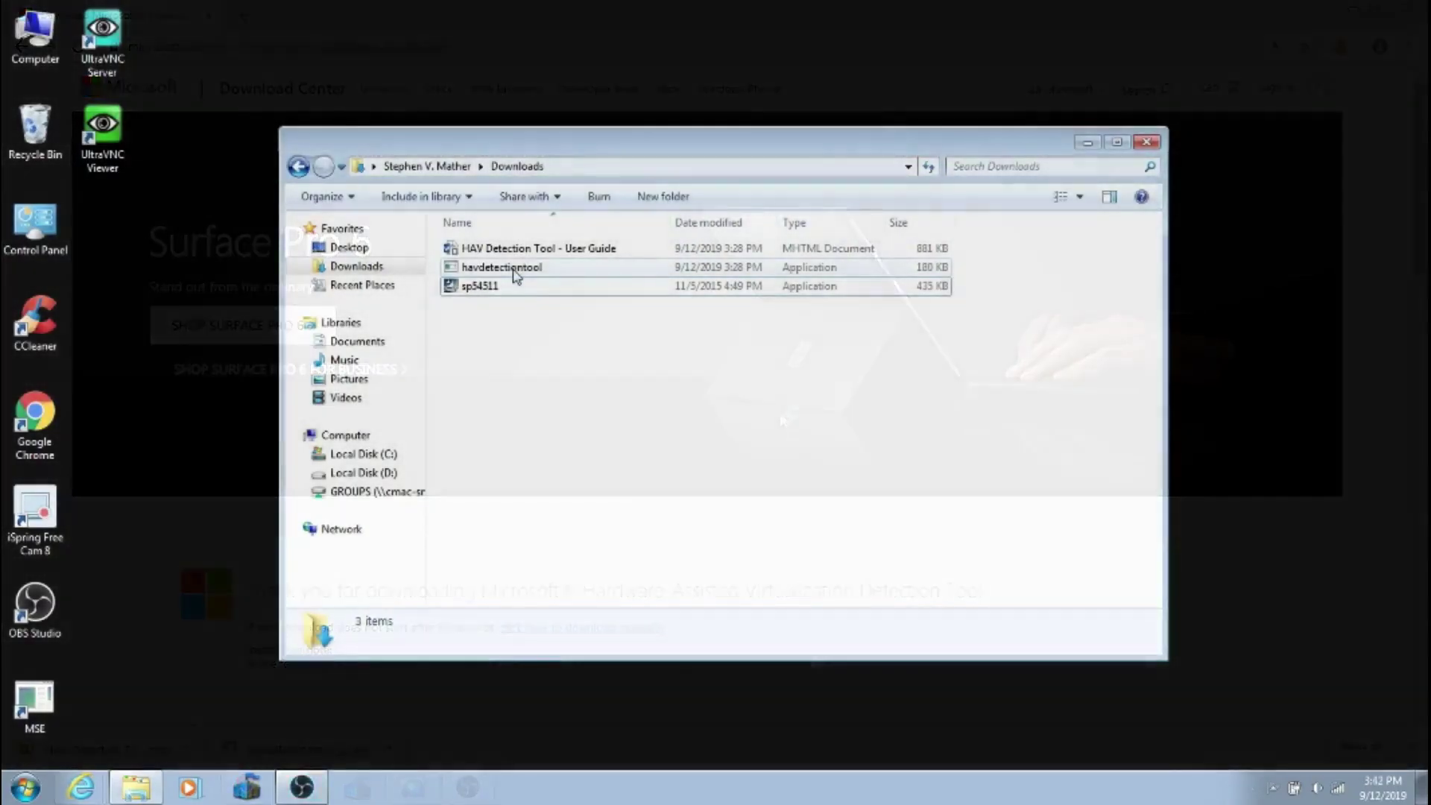
double_click(515, 268)
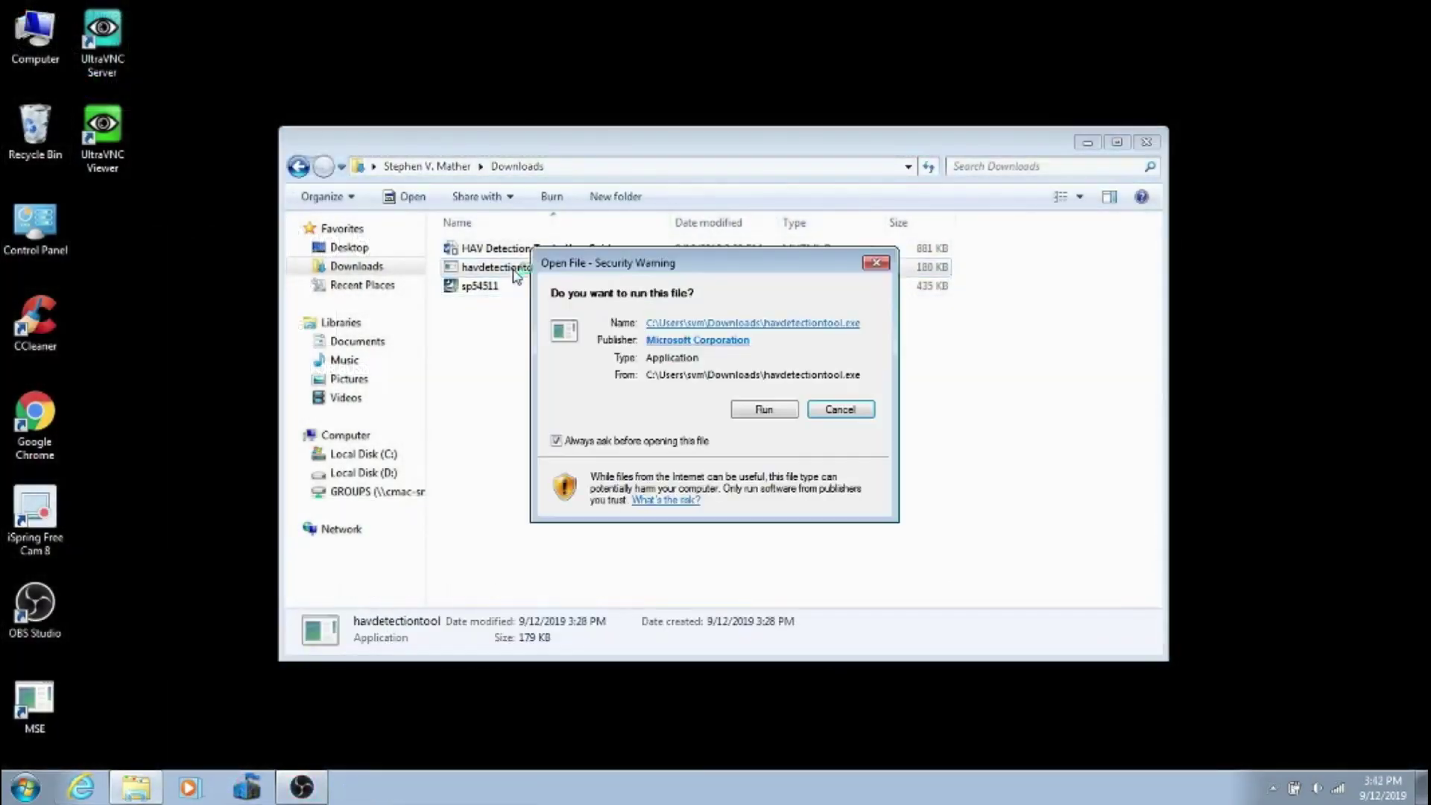
click(749, 409)
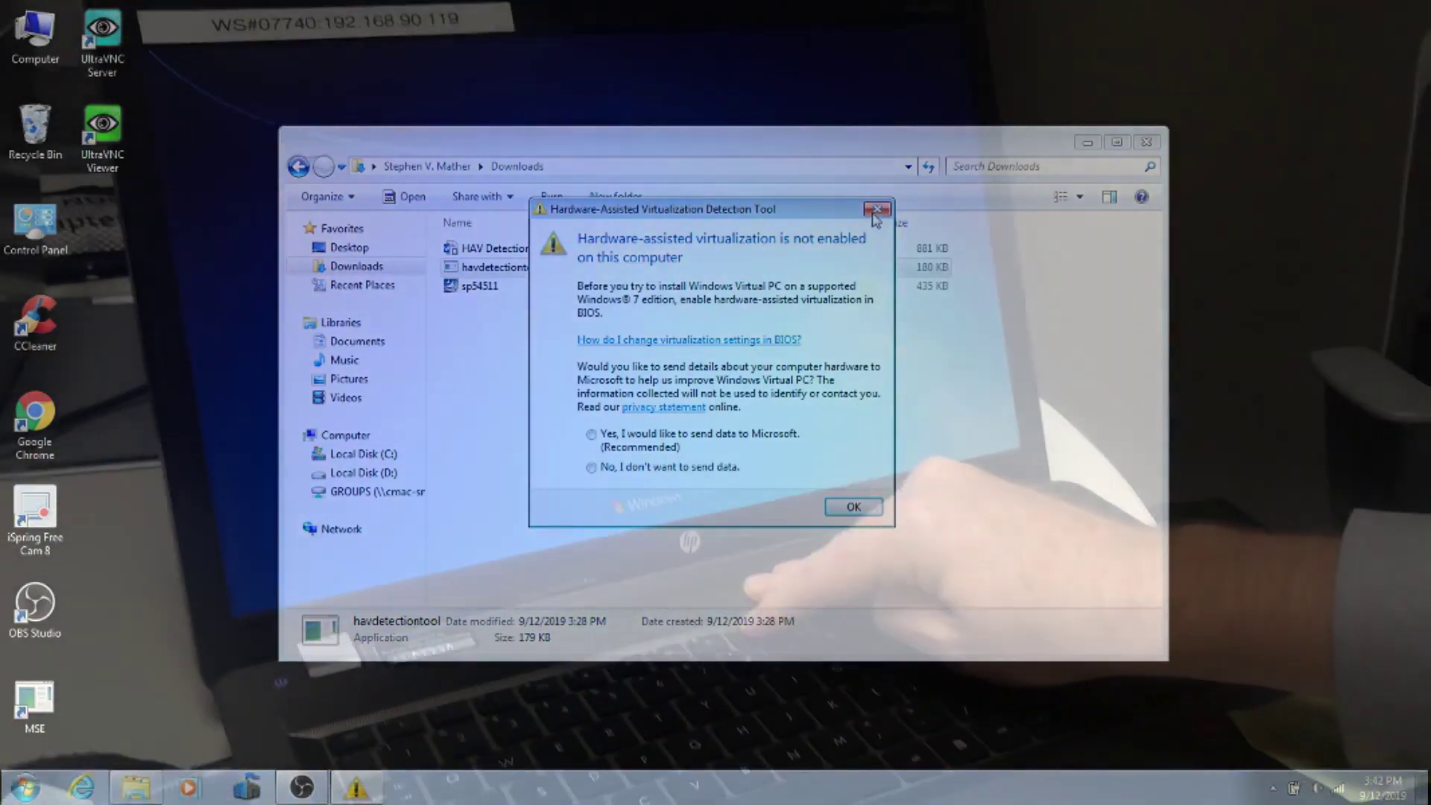
click(853, 506)
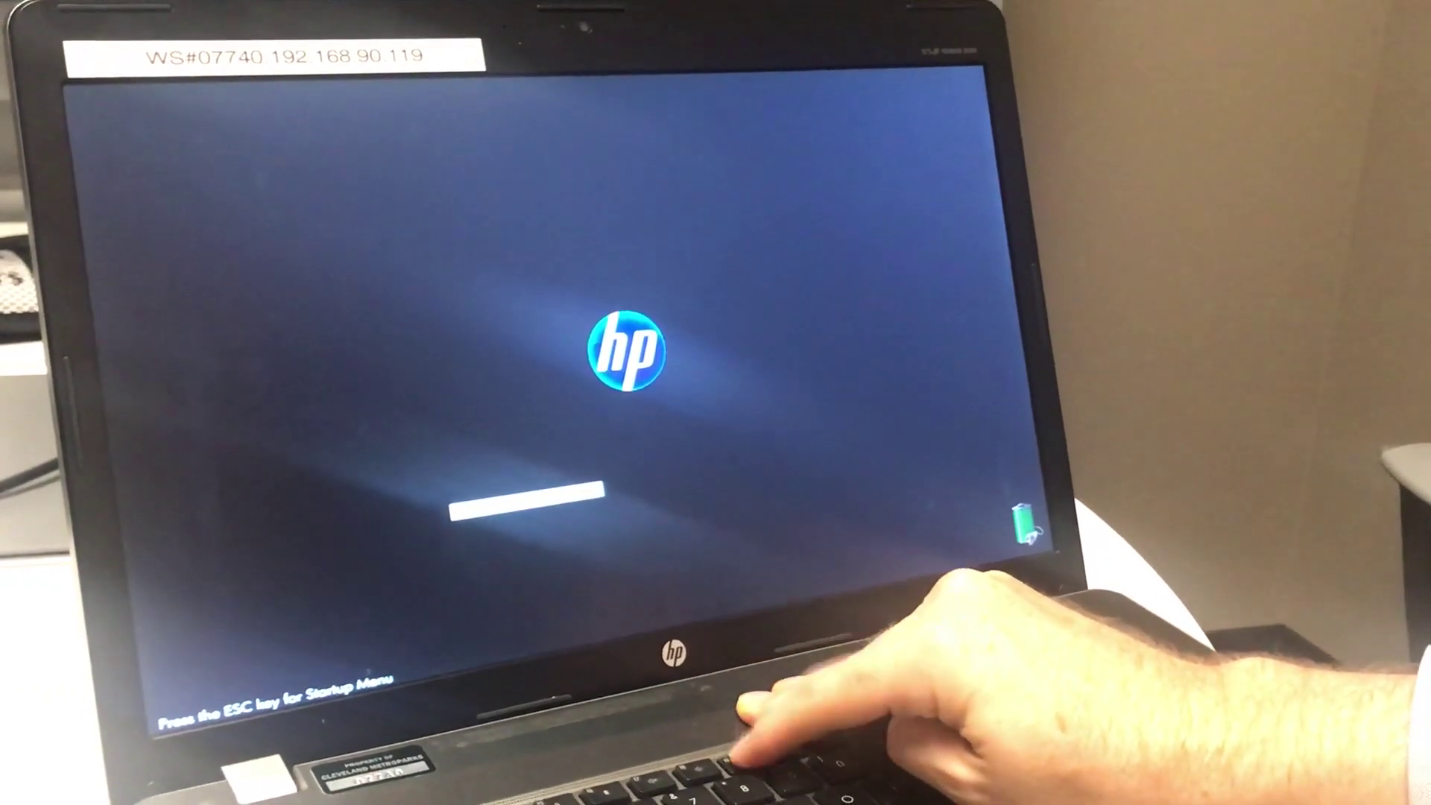
- Enter the HP laptop's BIOS setup as a guest user and go to the System Configuration settings
key(F9)
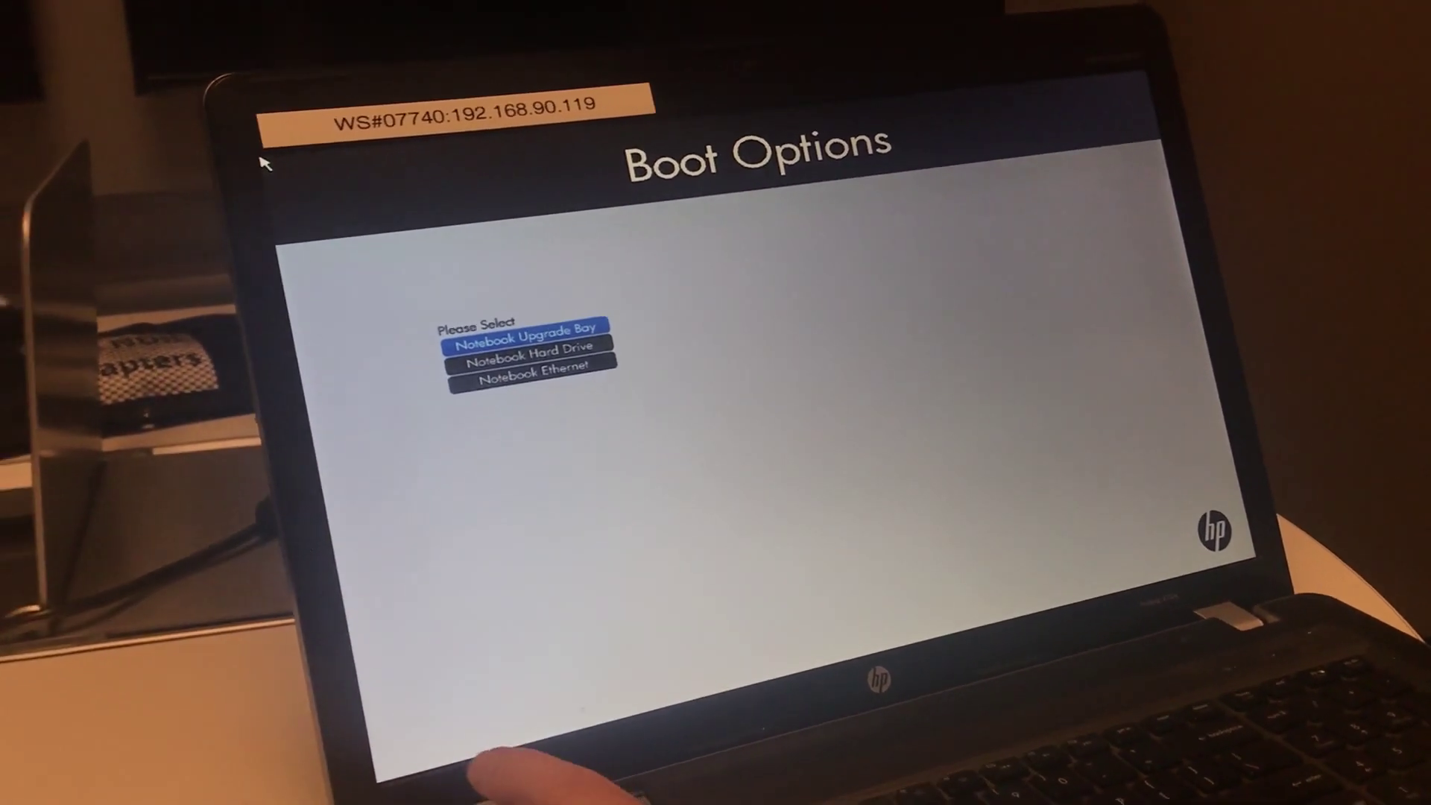
key(Escape)
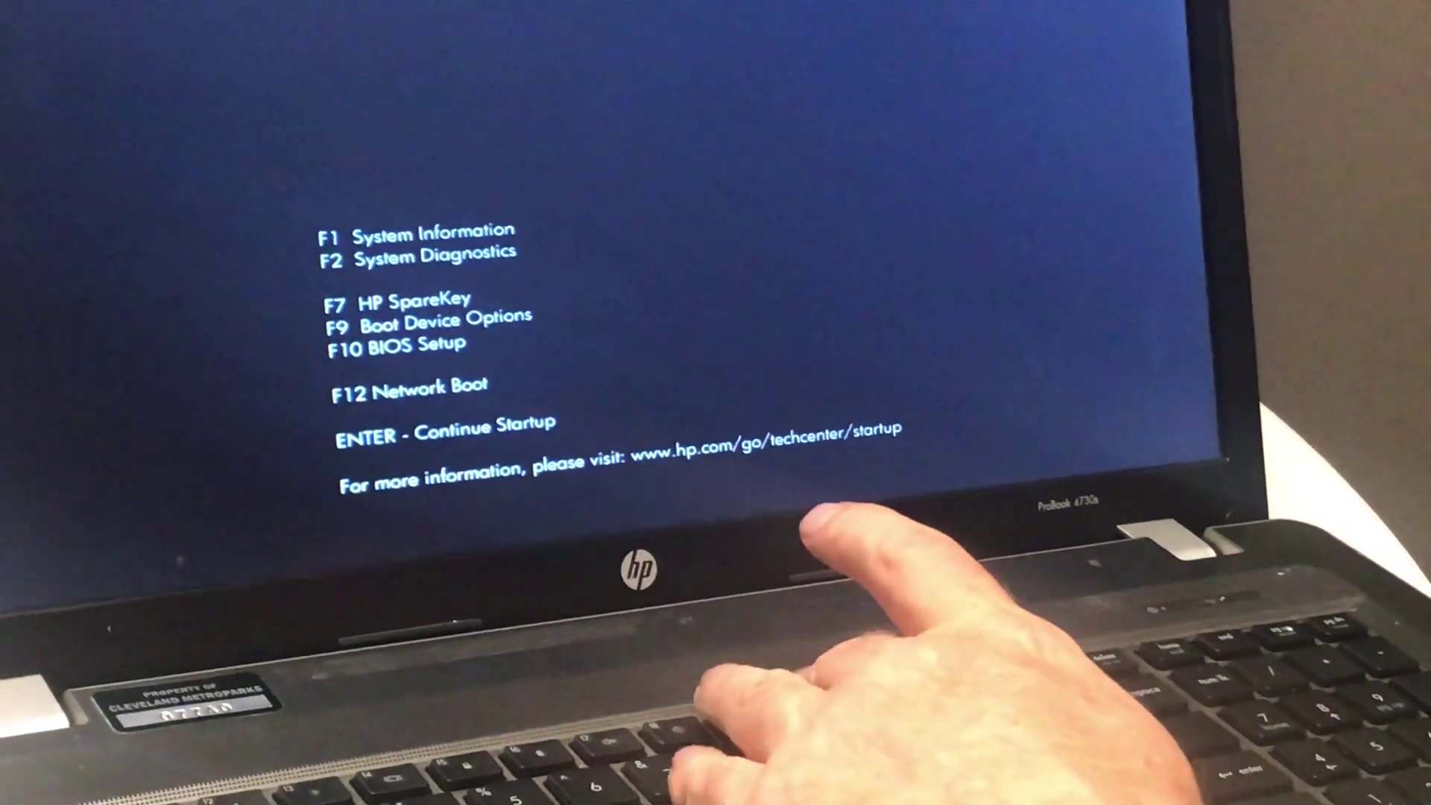
key(F10)
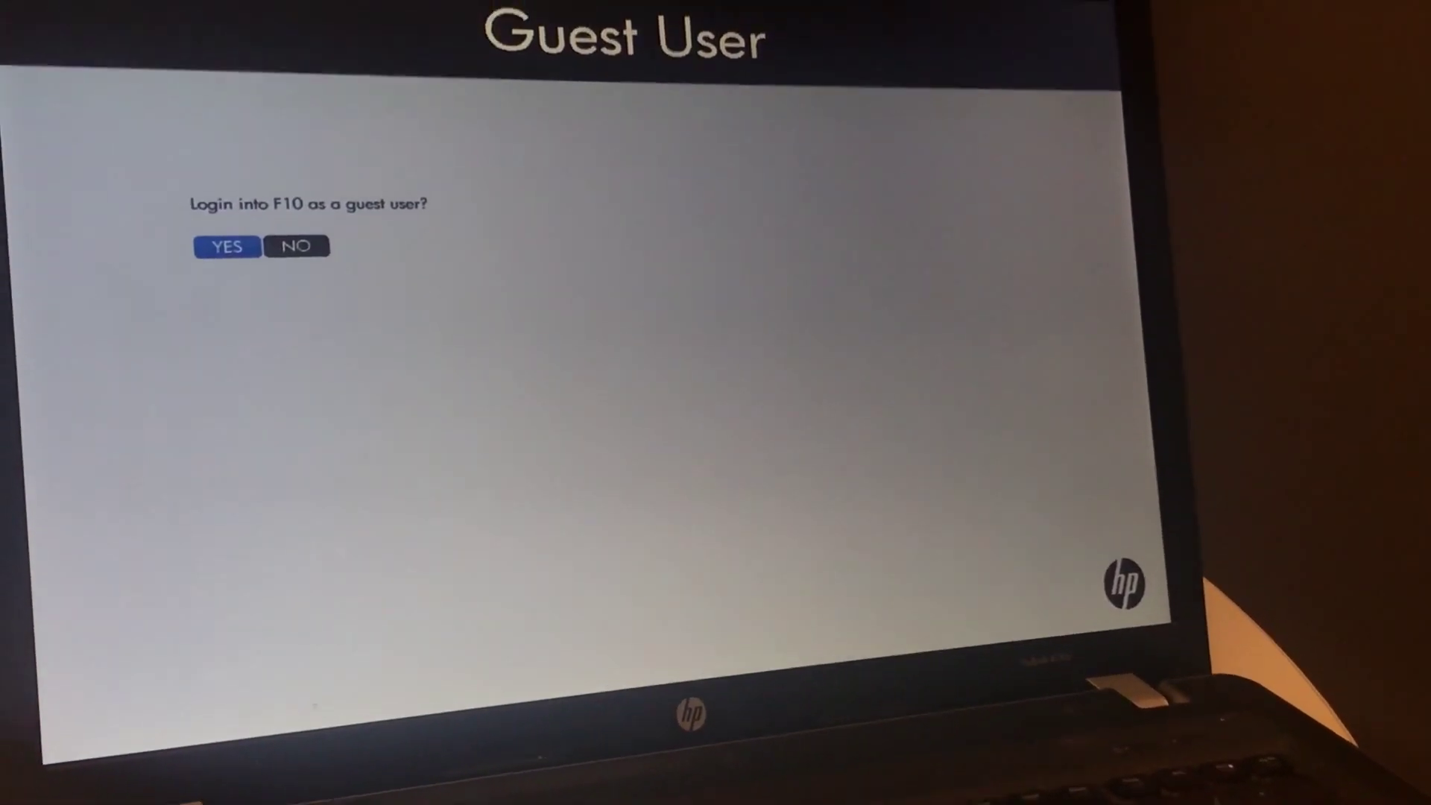
key(Return)
key(Right)
key(Right)
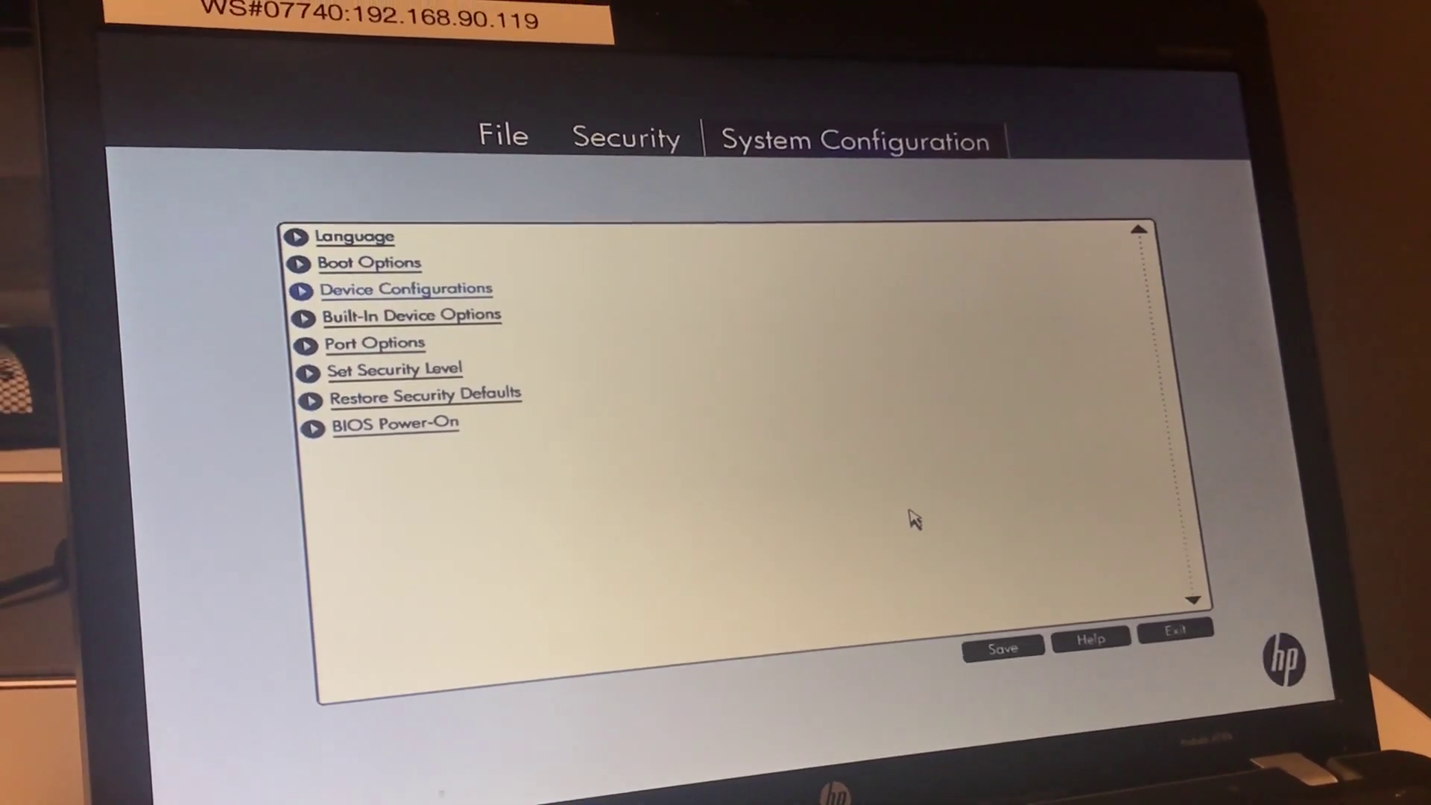
- Enable Virtualization Technology in the Device Configurations of the HP BIOS
key(Return)
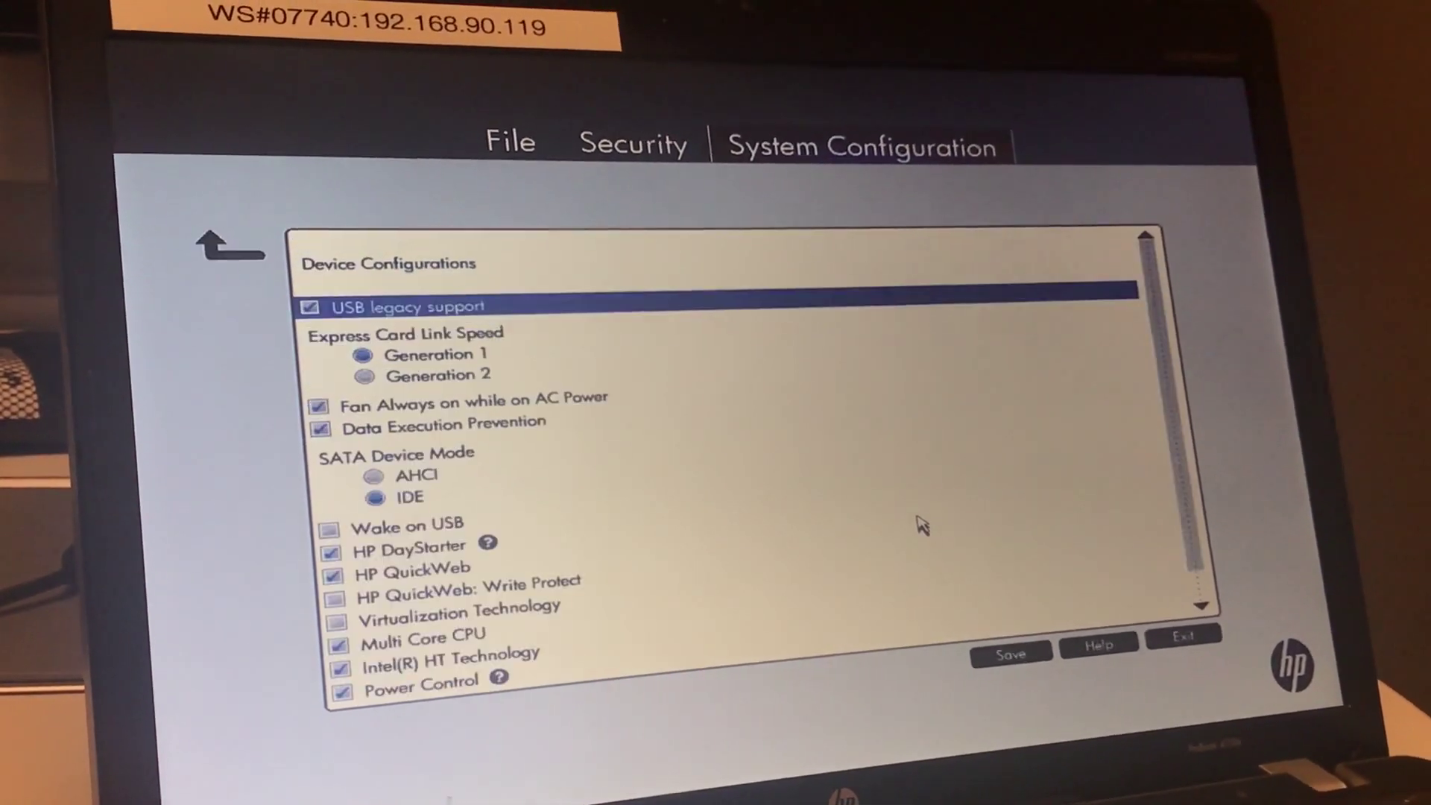
key(Down)
key(Down)
key(Down)
key(Down)
key(Down)
key(Down)
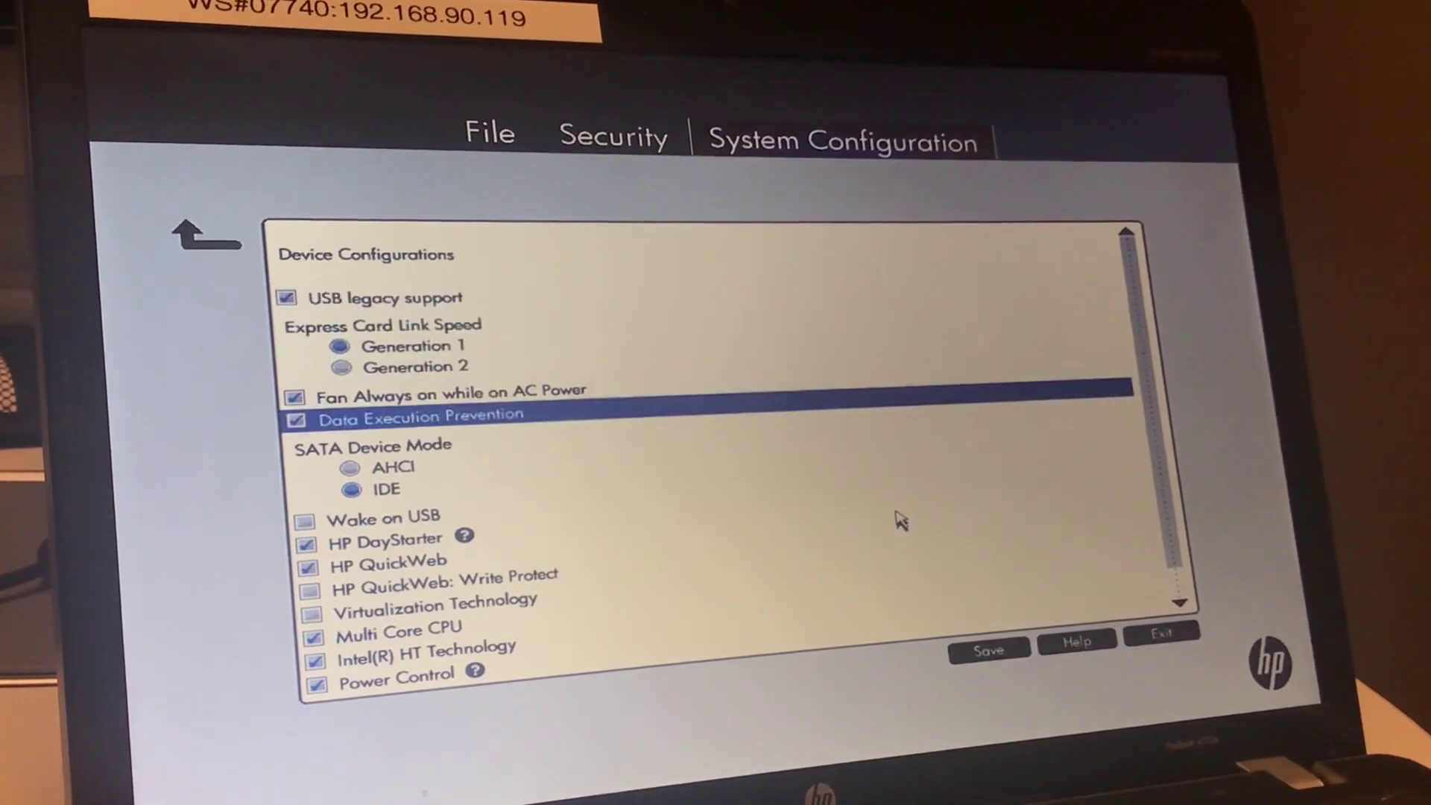
key(Down)
key(Down)
key(Down)
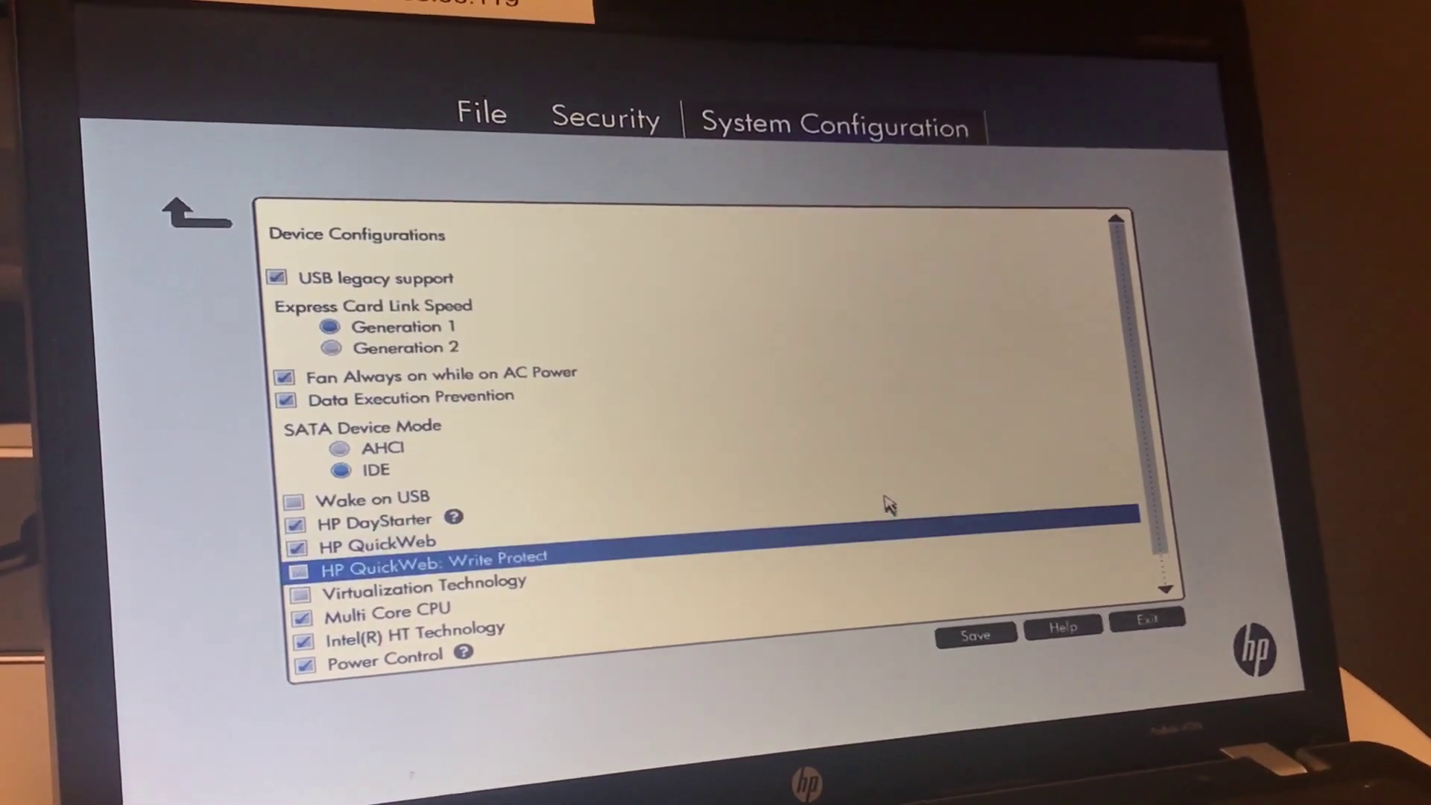
key(space)
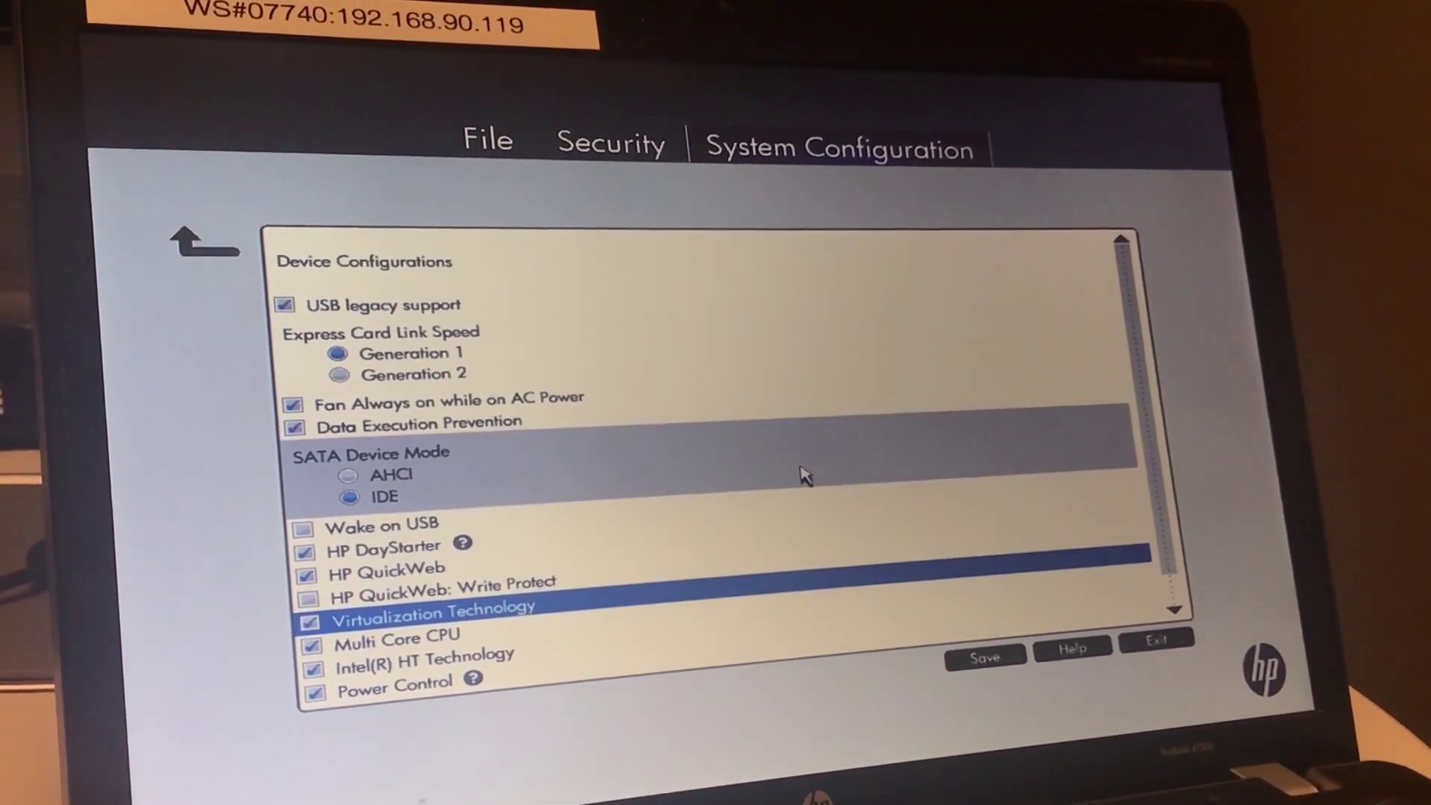
- Save the changed HP BIOS settings and confirm the save
key(Left)
key(Left)
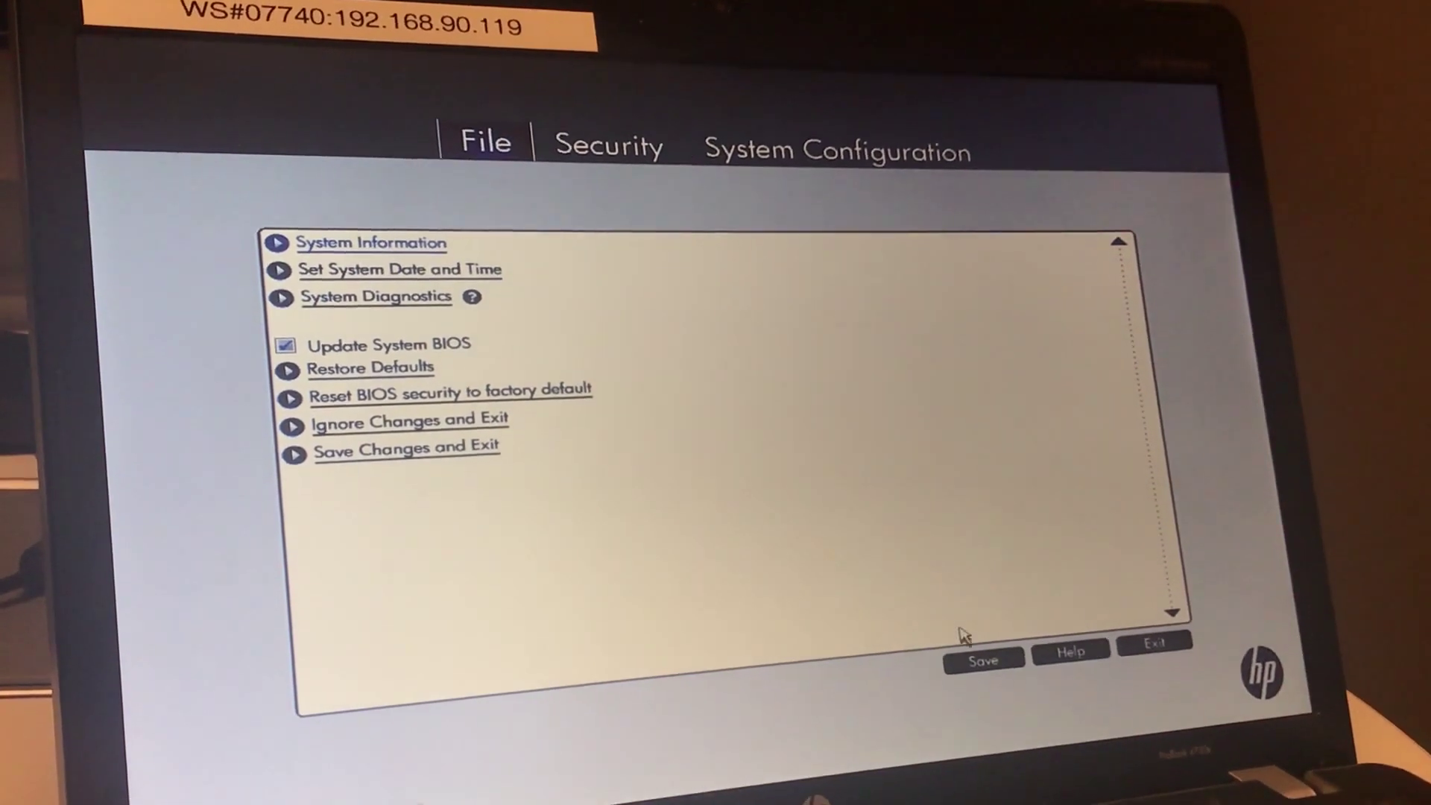
click(980, 660)
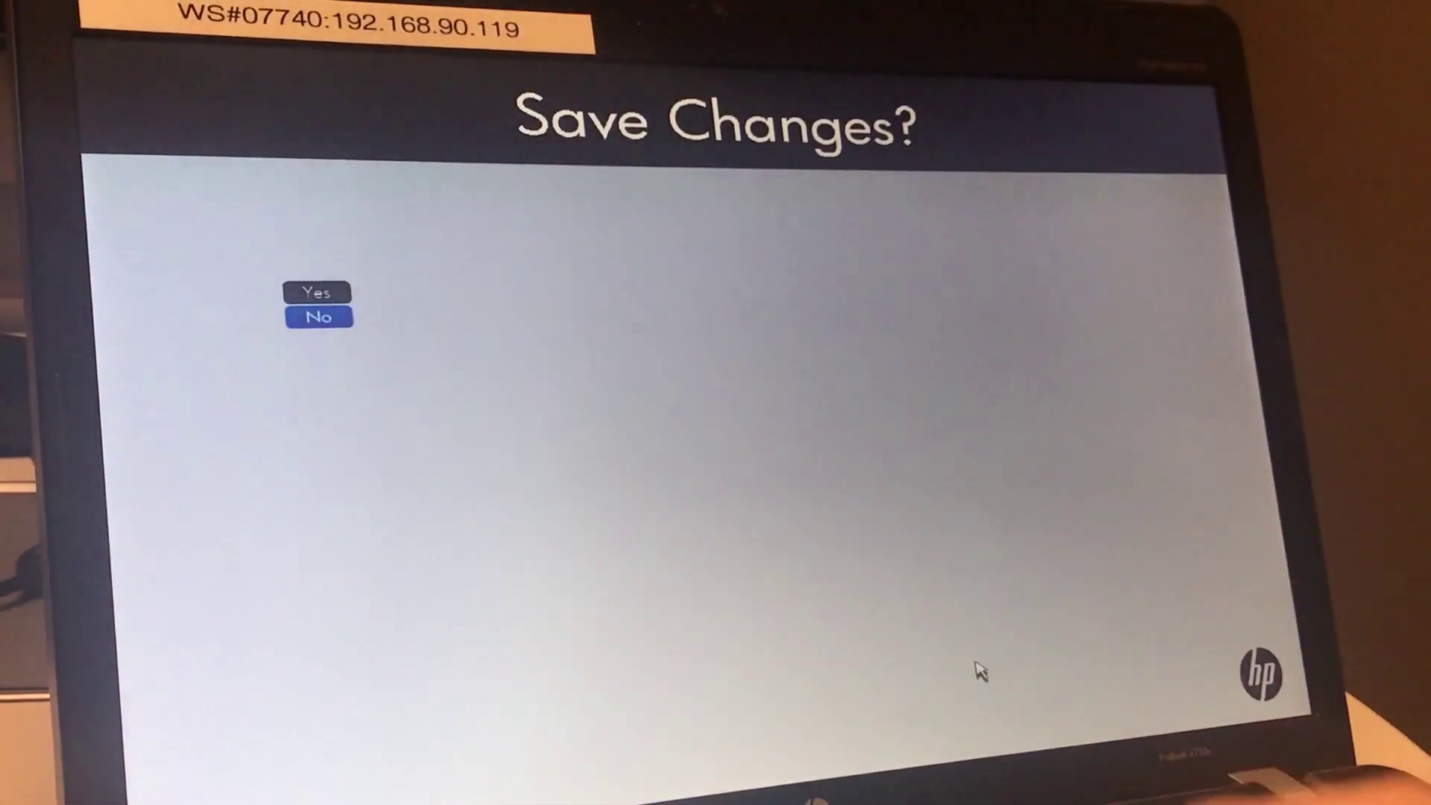
click(332, 288)
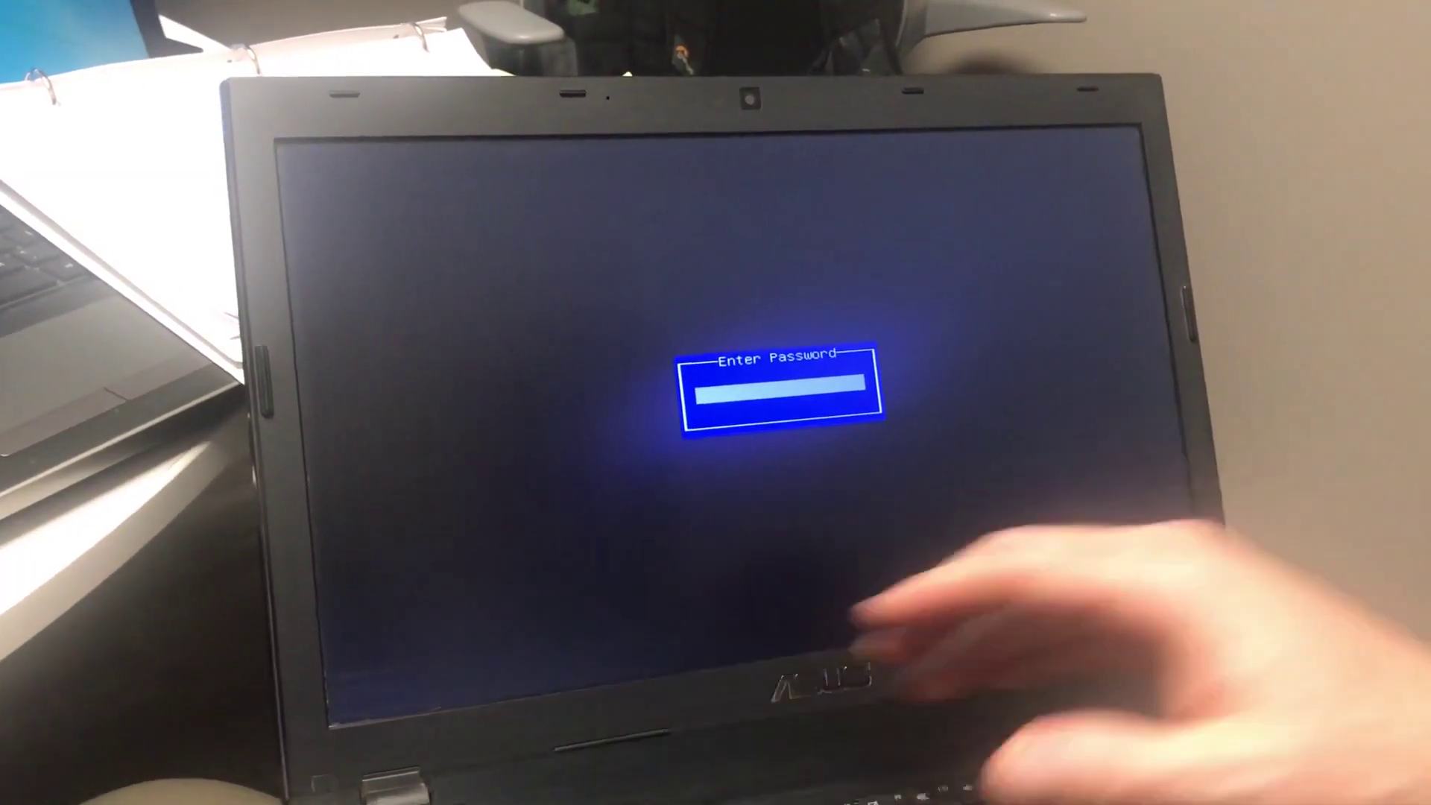
- Enter the BIOS password on the ASUS laptop and choose Enter Setup from the boot device list
text(******)
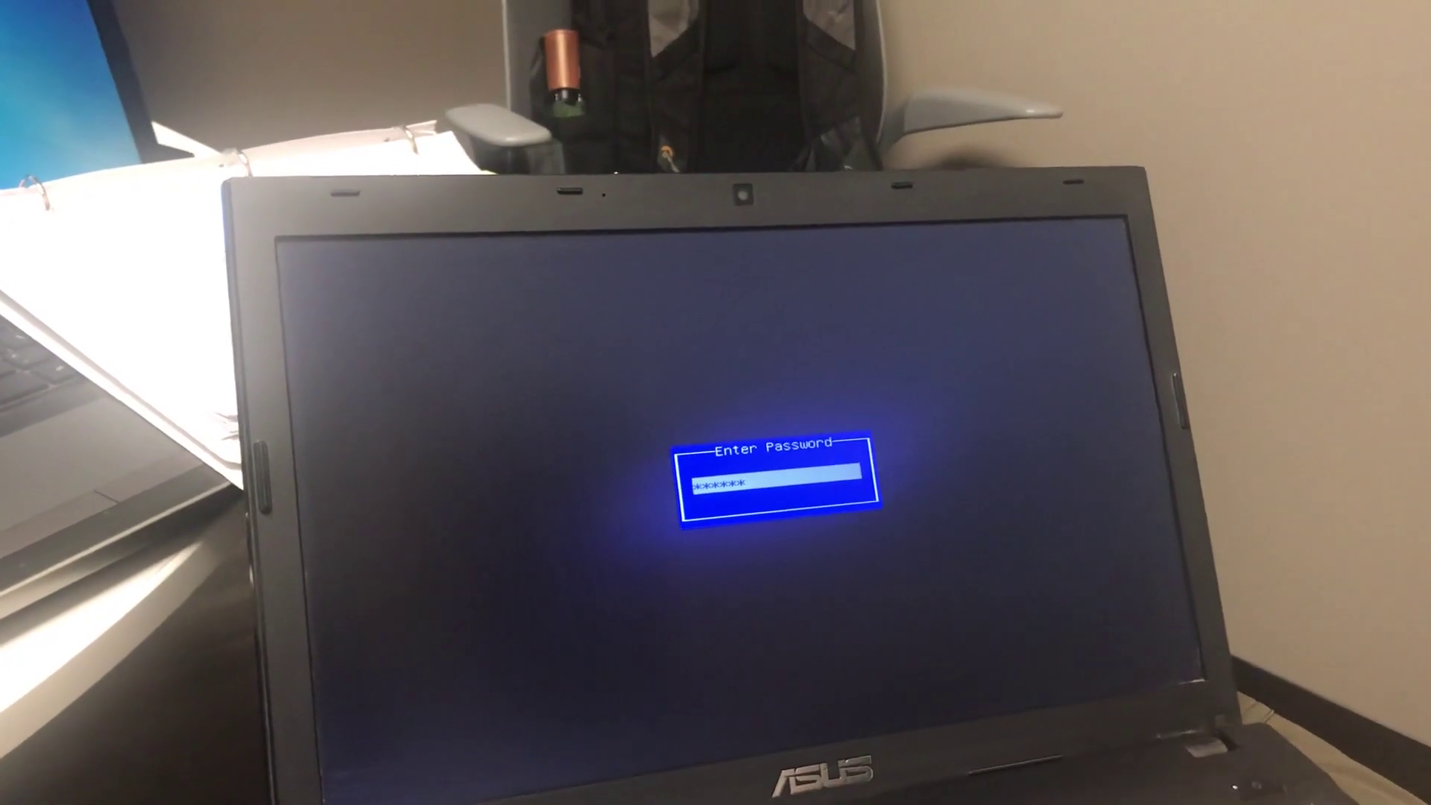
key(Return)
key(Escape)
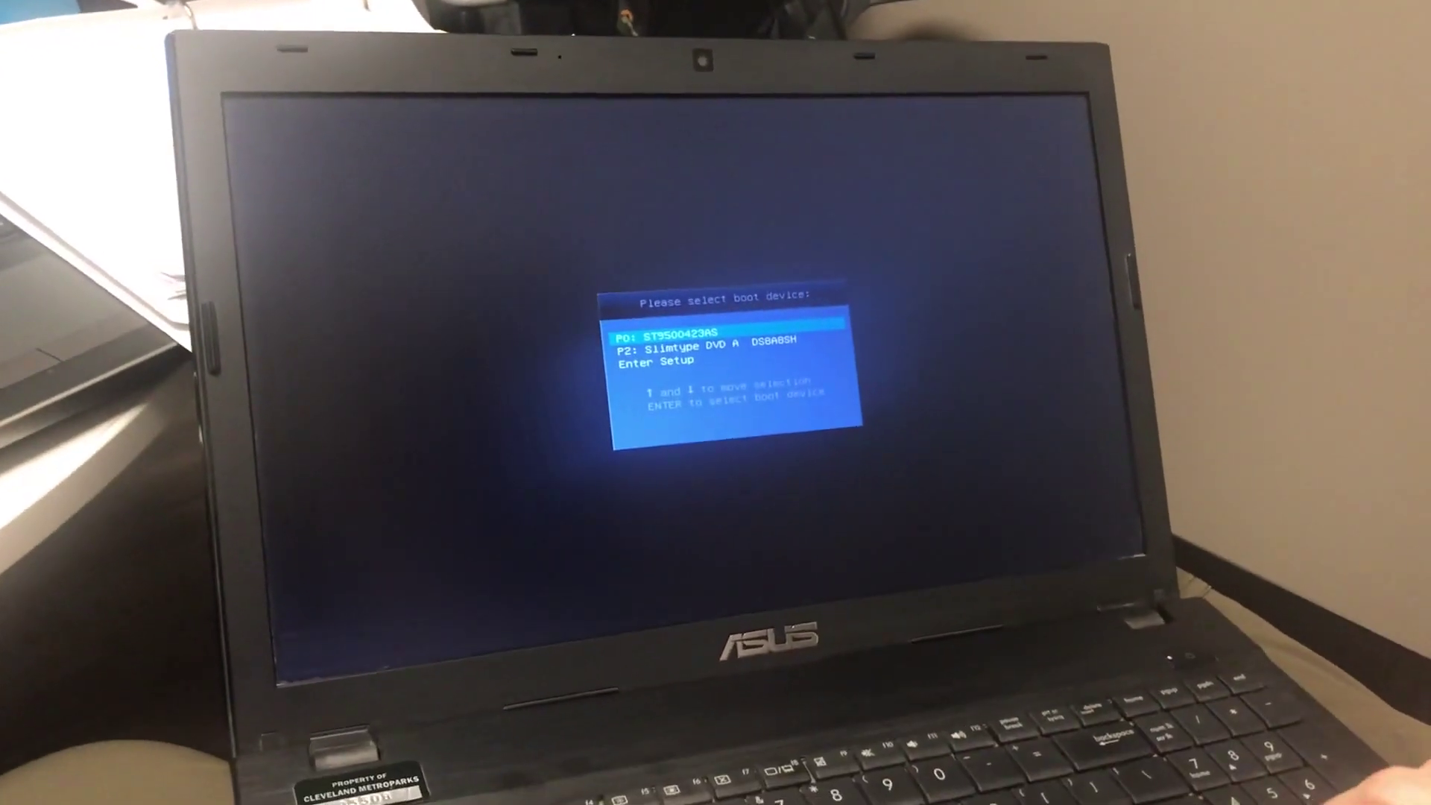
key(Down)
key(Down)
key(Return)
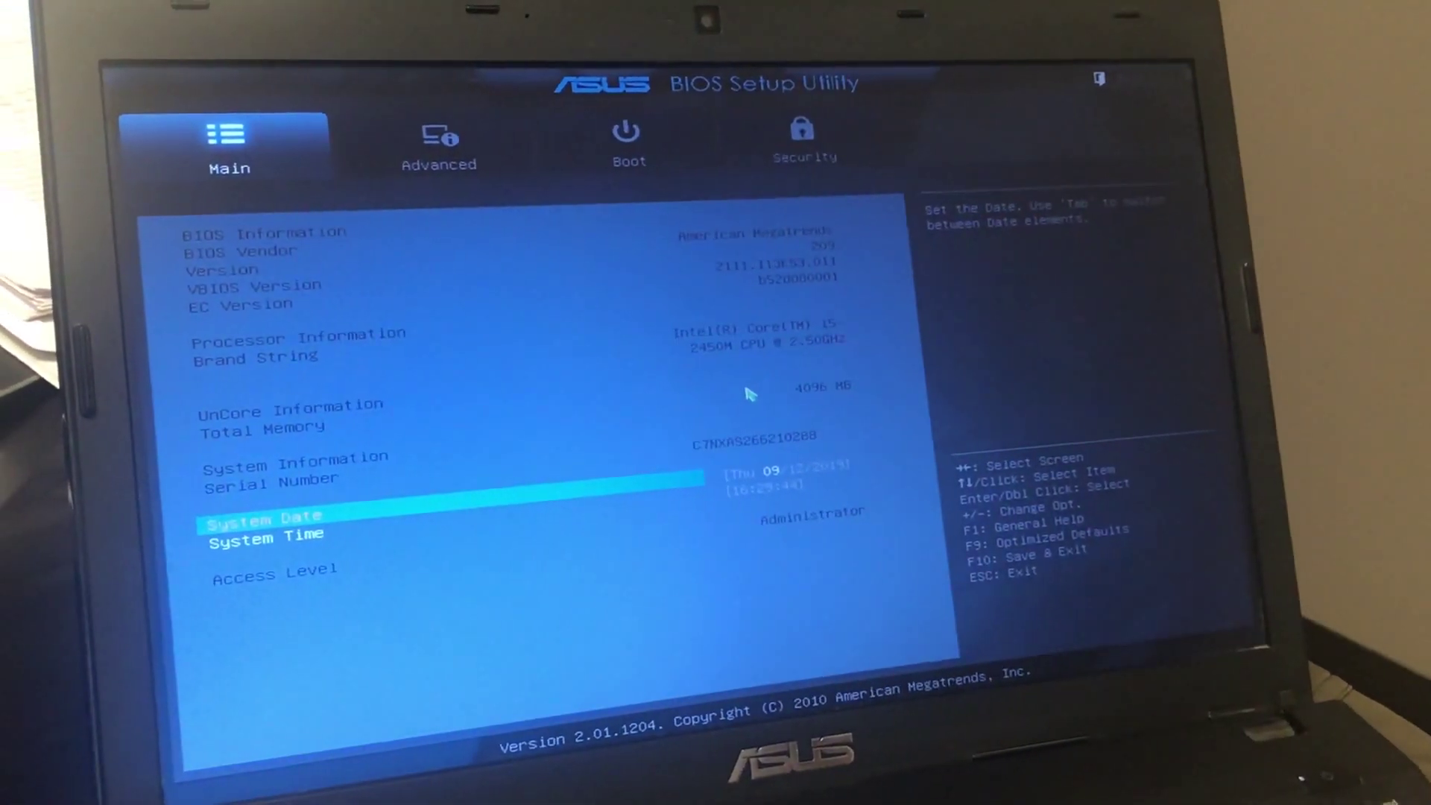
- Set Intel Virtualization Technology to Enabled in the advanced settings of the ASUS BIOS
key(Right)
key(Down)
key(Down)
key(Down)
key(Down)
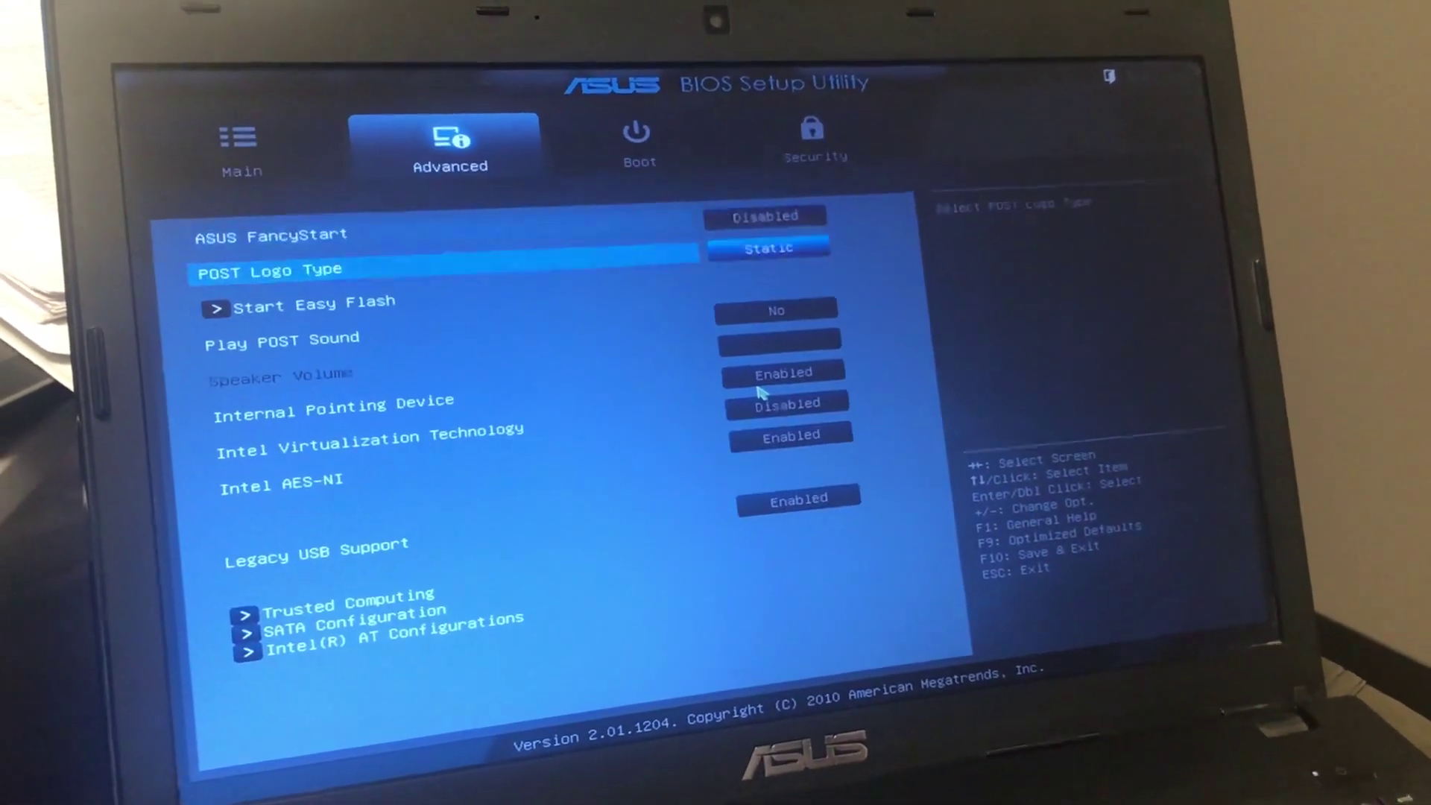
key(Down)
key(Return)
key(Down)
key(Return)
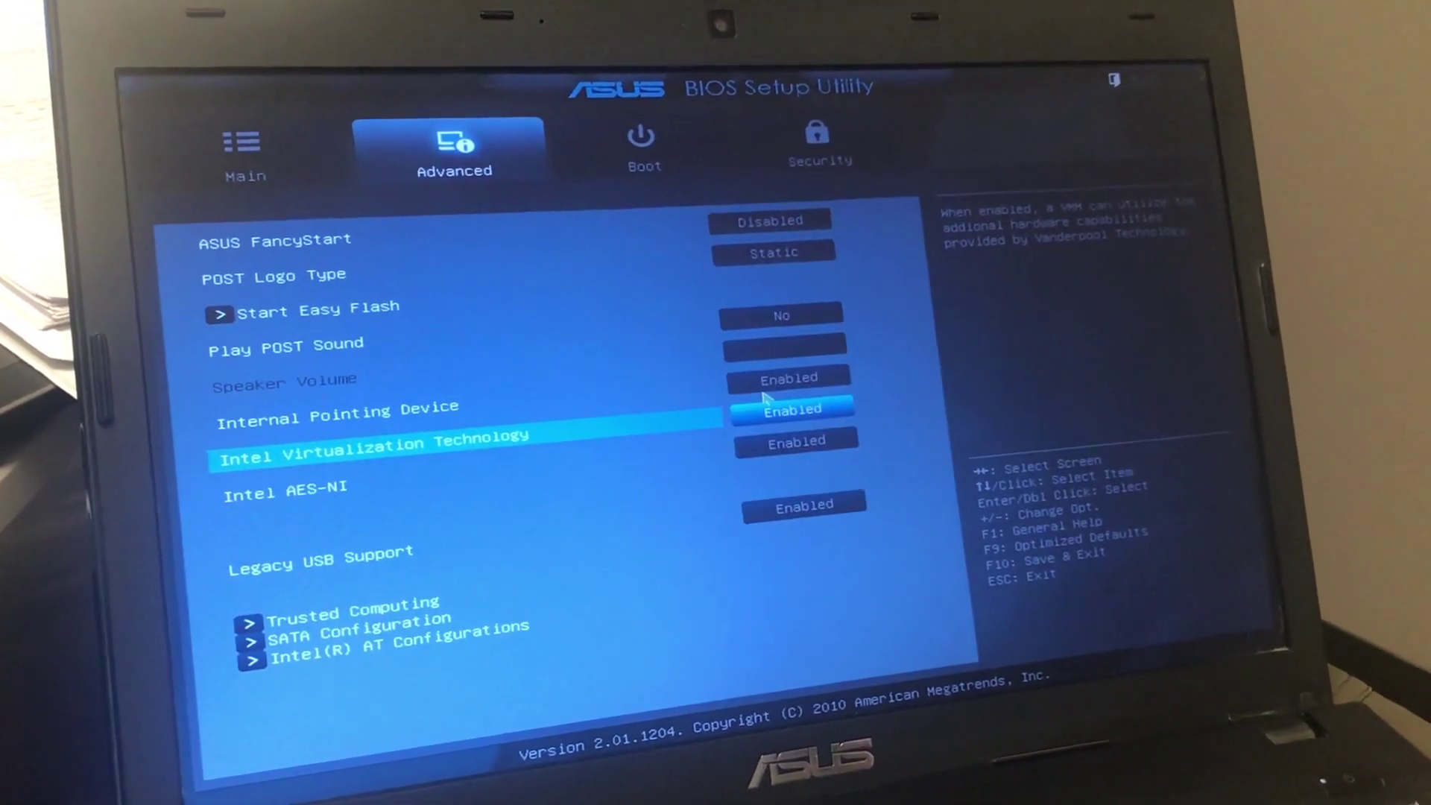
- Save the ASUS BIOS configuration and exit setup
key(Up)
key(Up)
key(Up)
key(Up)
key(Up)
key(Right)
key(Right)
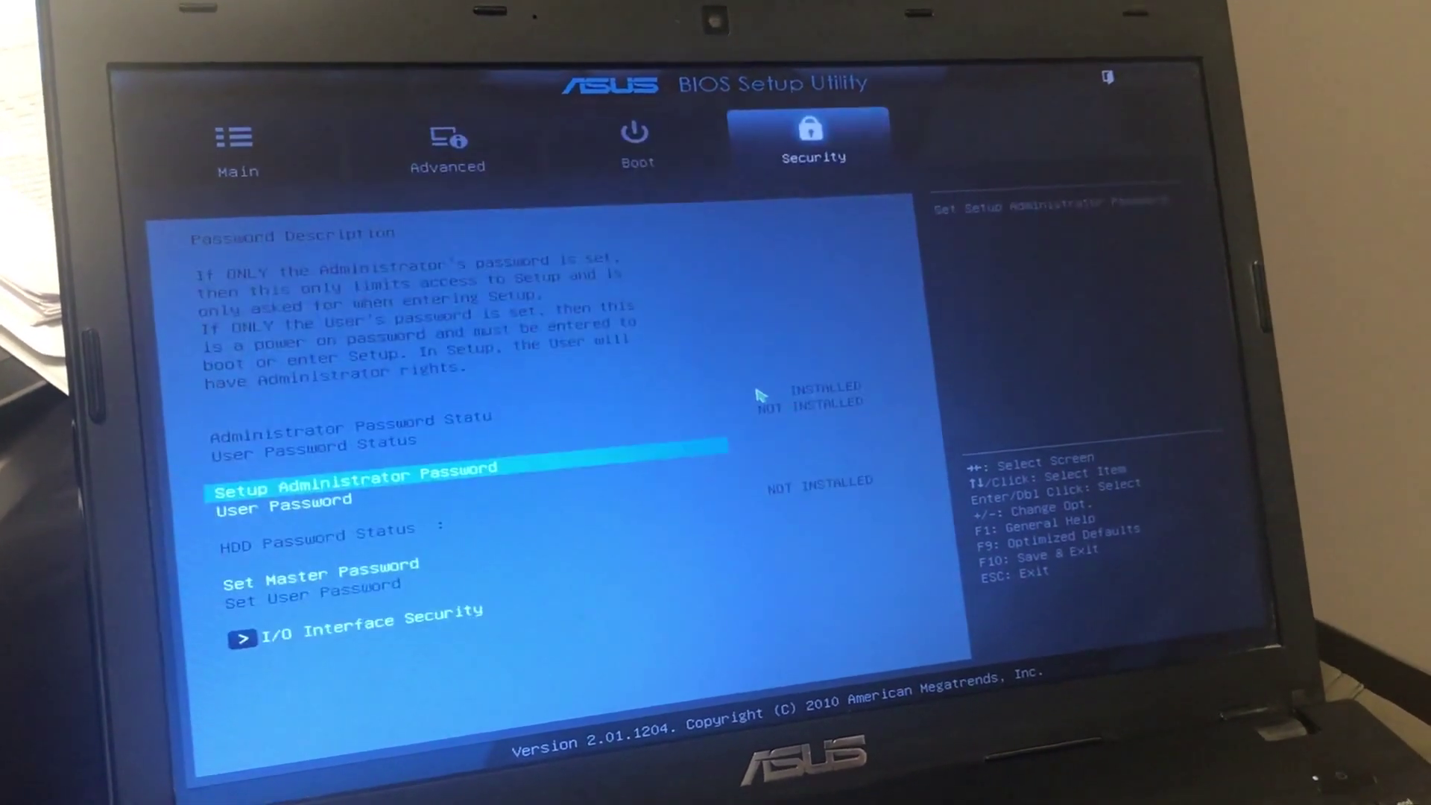
key(Right)
key(Return)
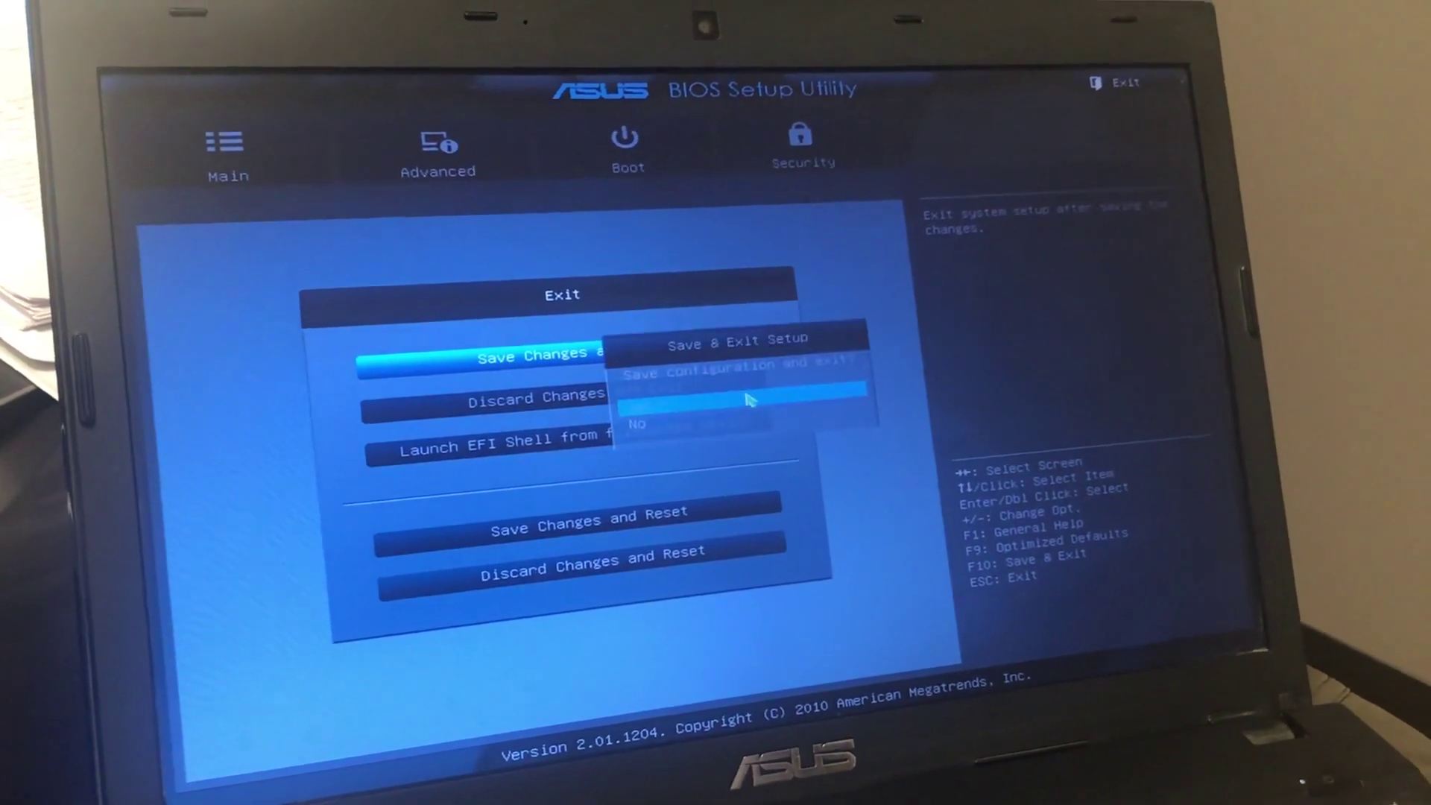
key(Return)
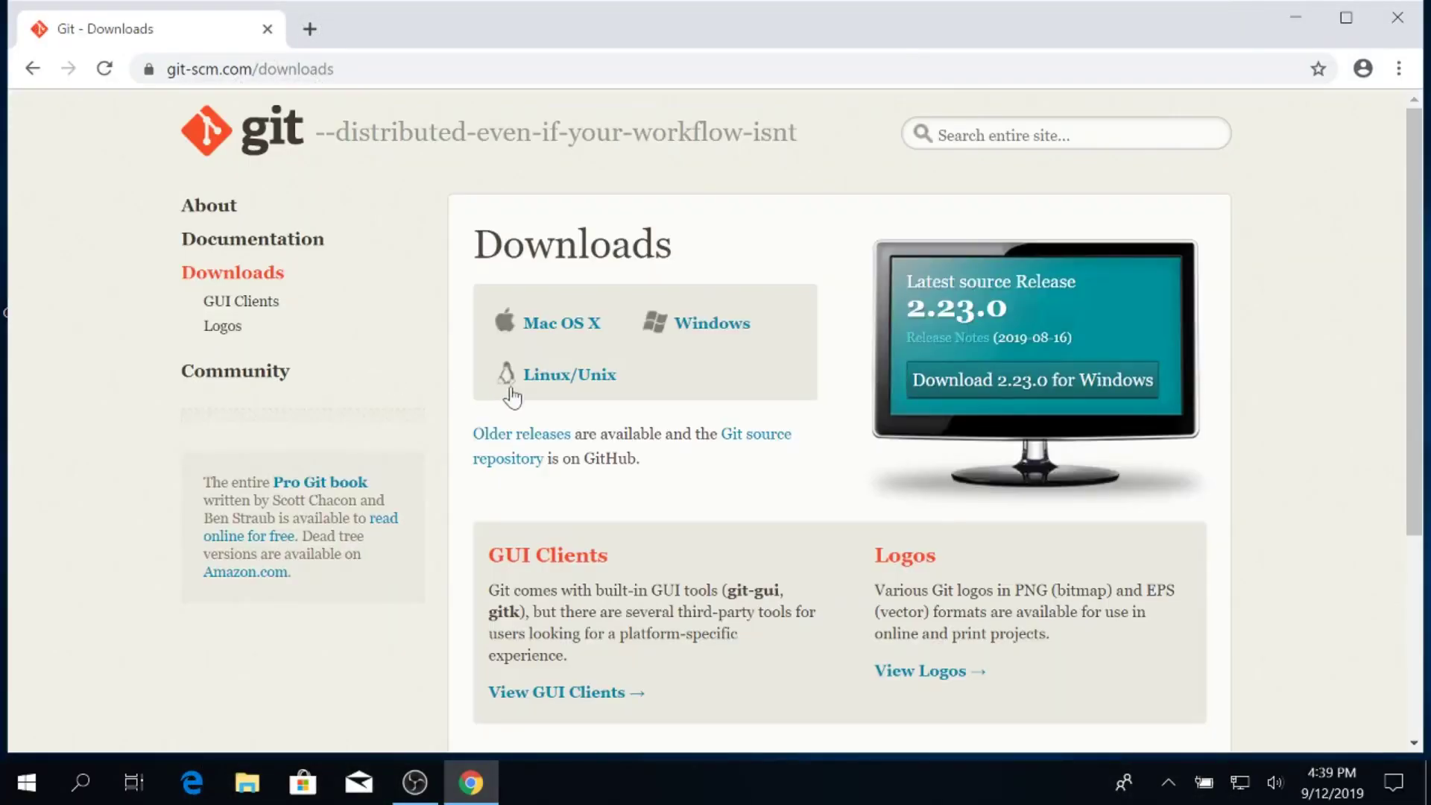
- Download Git for Windows and open python.org/downloads/windows in a new tab to reach the stable Python releases
click(711, 328)
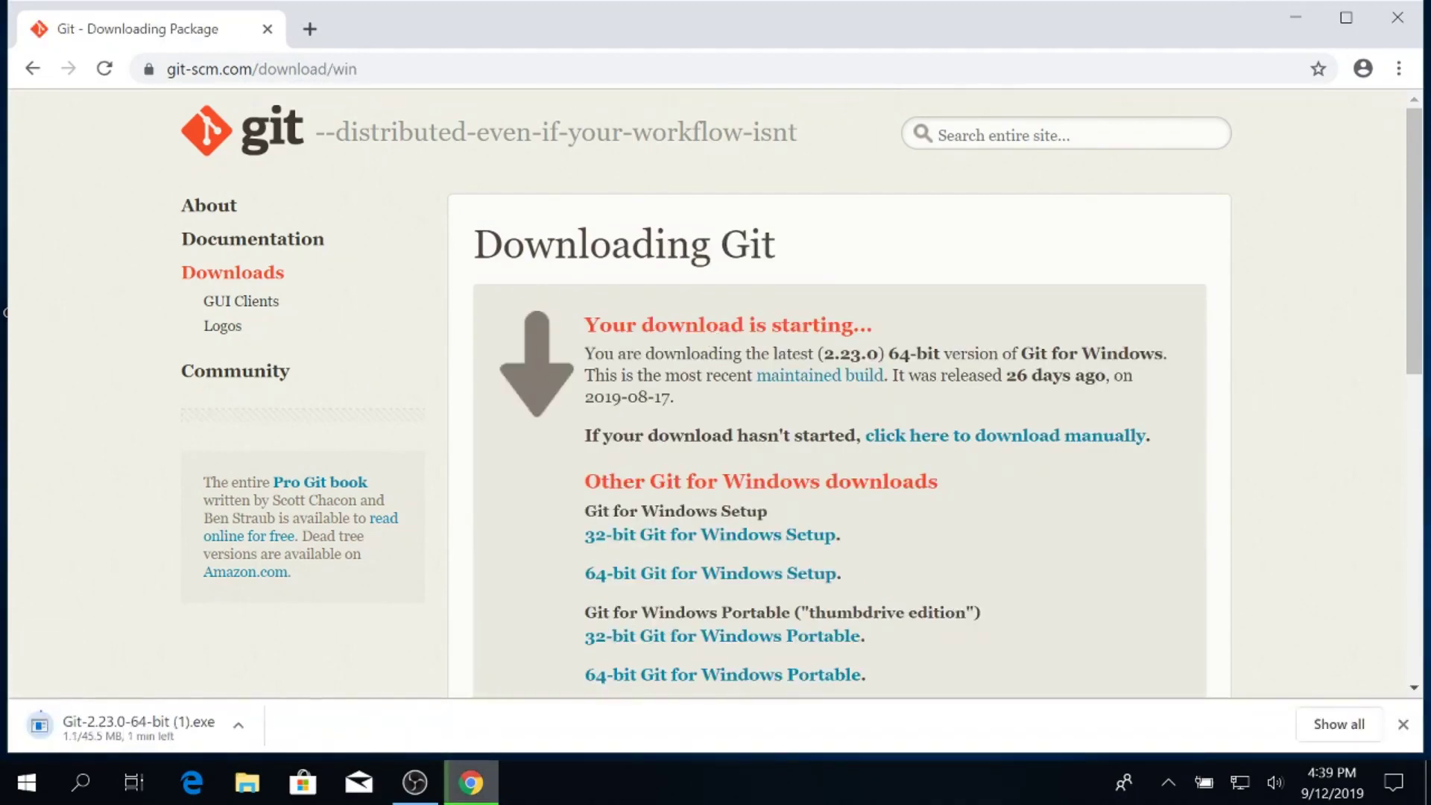
click(311, 30)
text(https://www.)
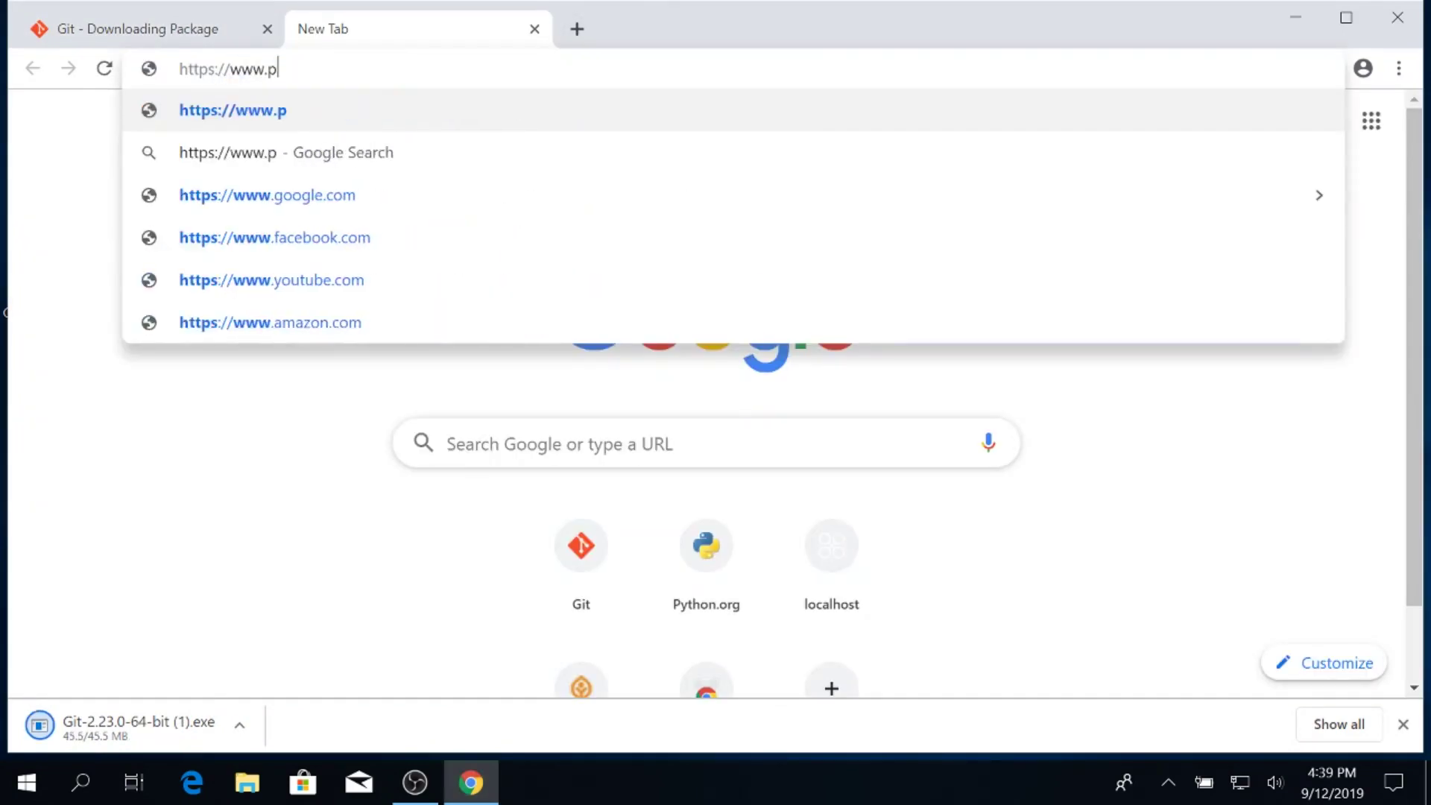
text(python.org/downloads/windows)
key(Return)
scroll(278, 549, down, 5)
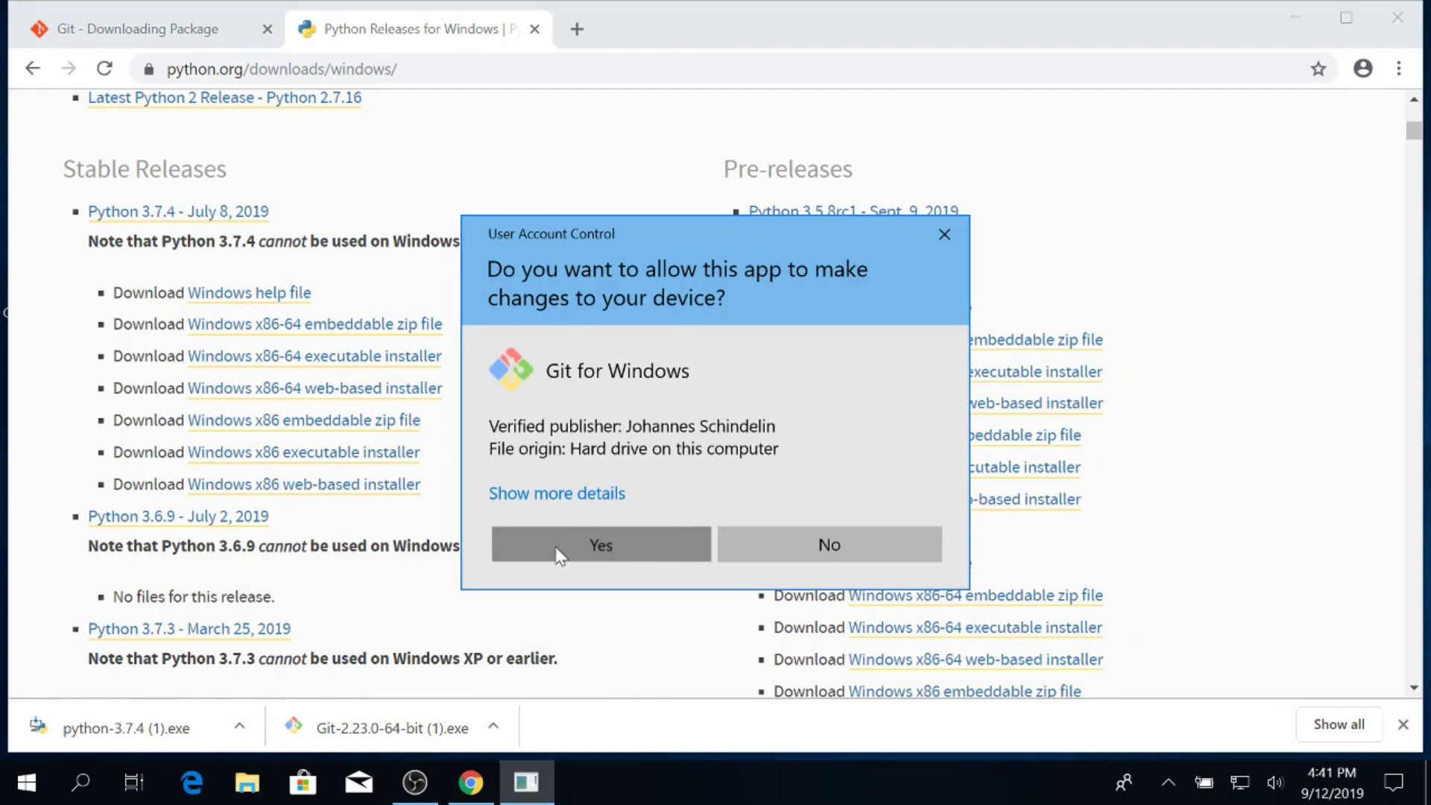
- Allow the Git for Windows installer to run, accept its license and install into the existing C:\Program Files\Git folder
click(559, 547)
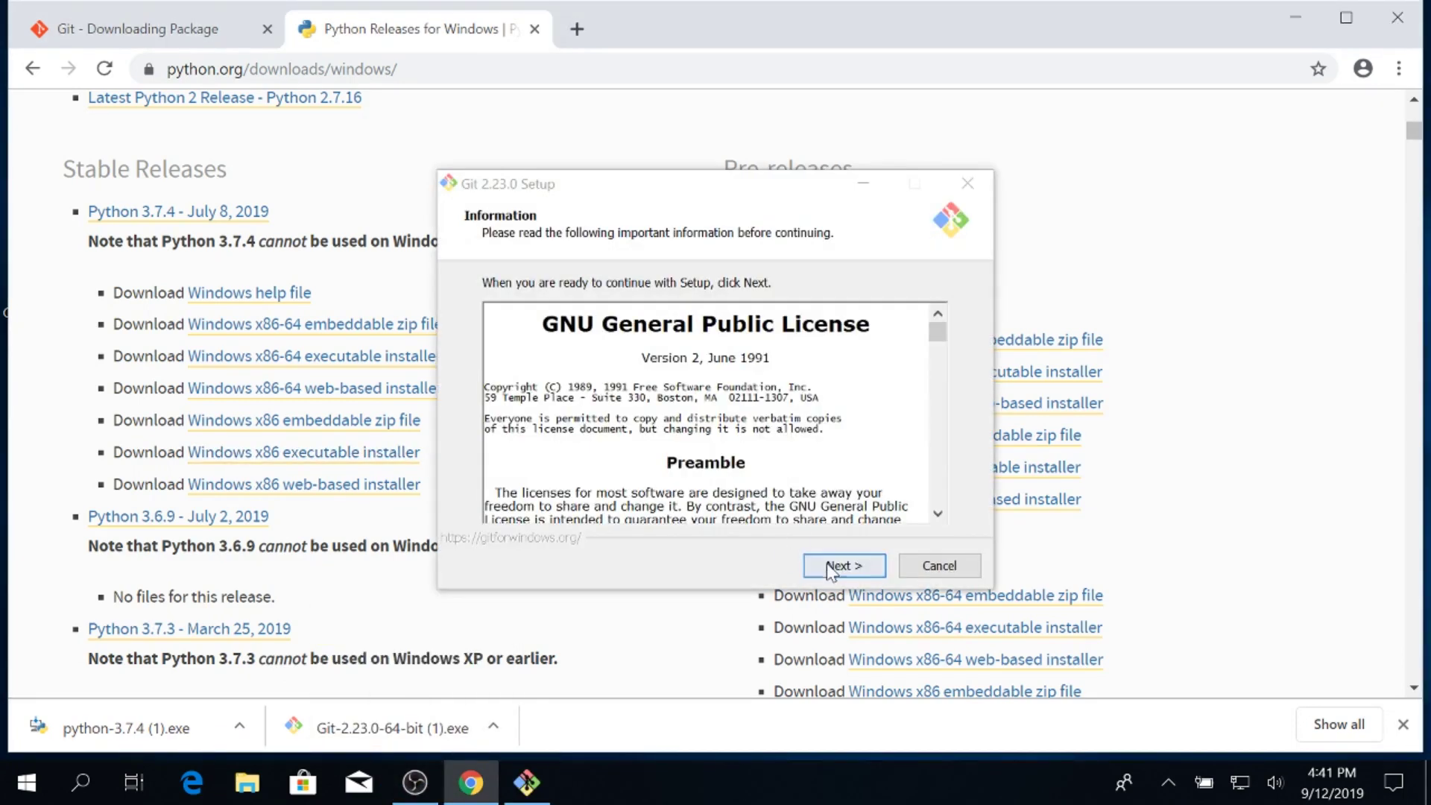
click(841, 566)
click(829, 565)
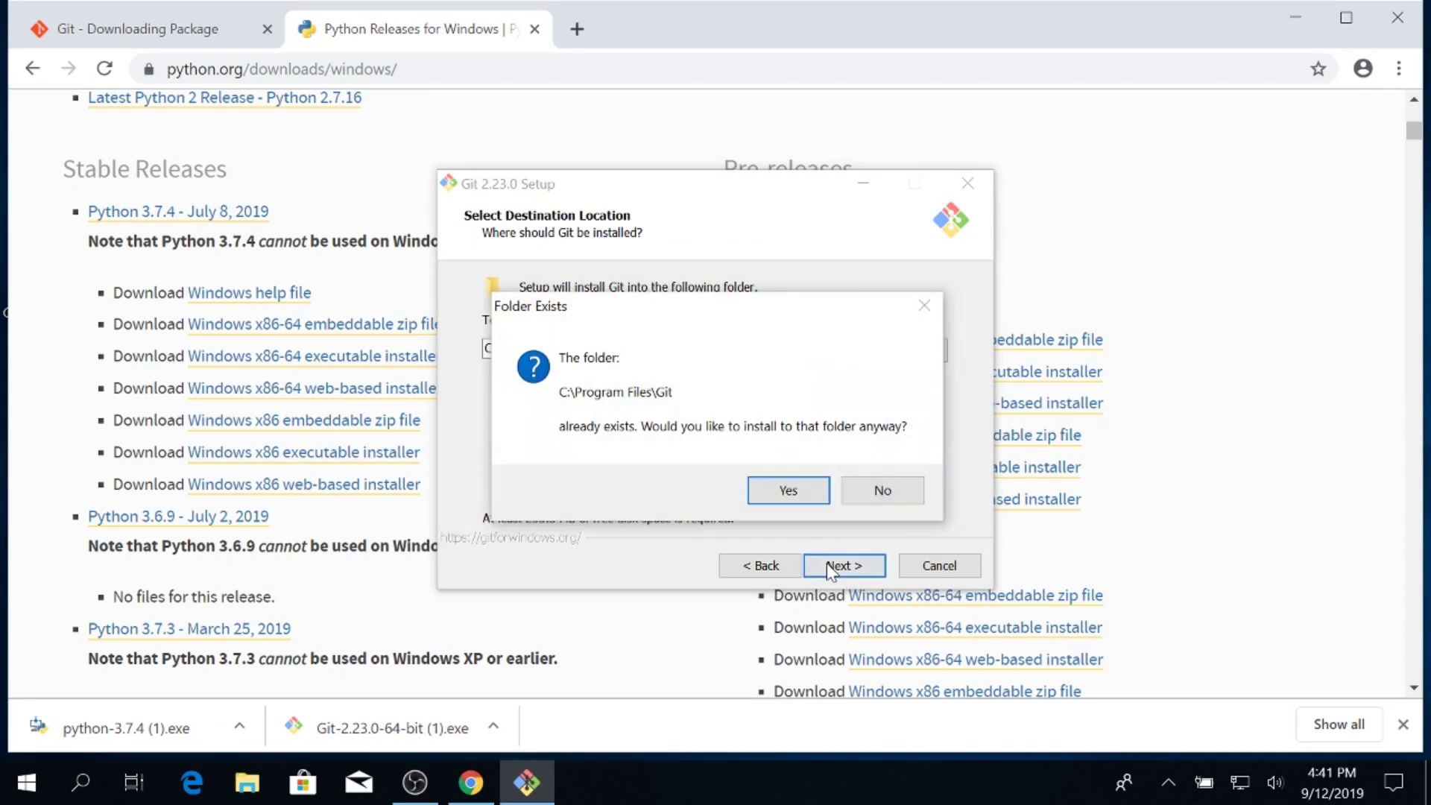
click(789, 489)
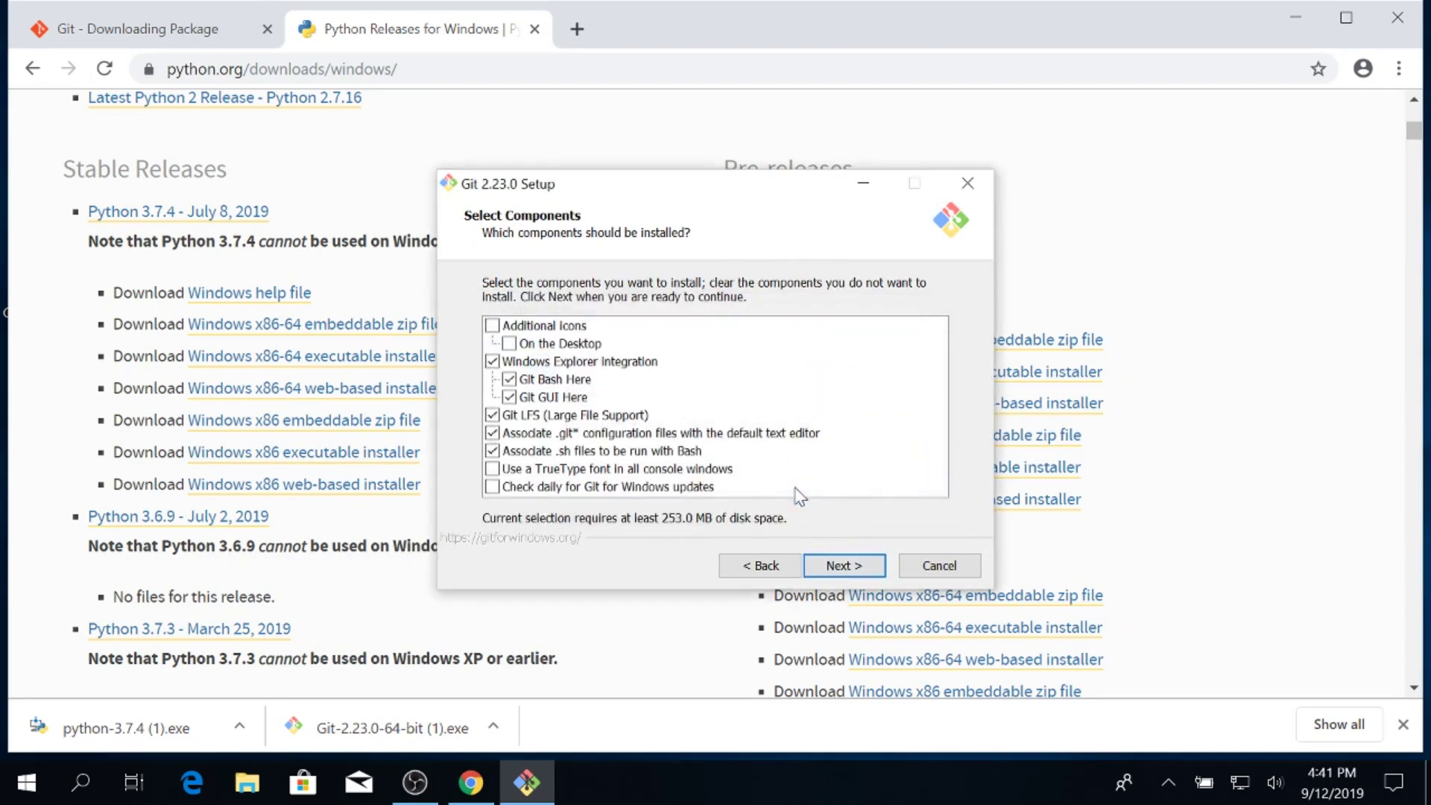
- Include Additional Icons on the desktop in the Git components and keep Git as the Start Menu folder
click(492, 326)
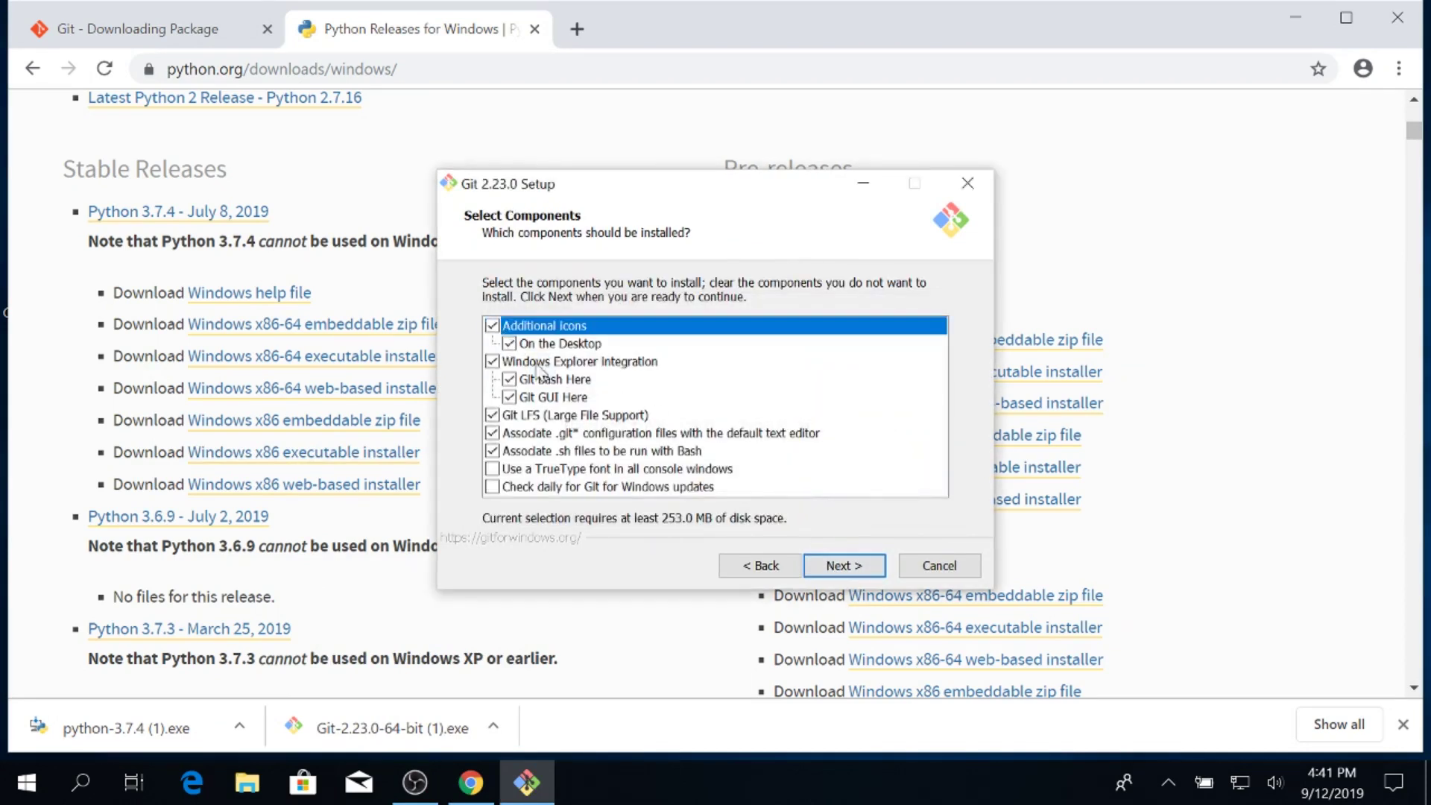
click(847, 566)
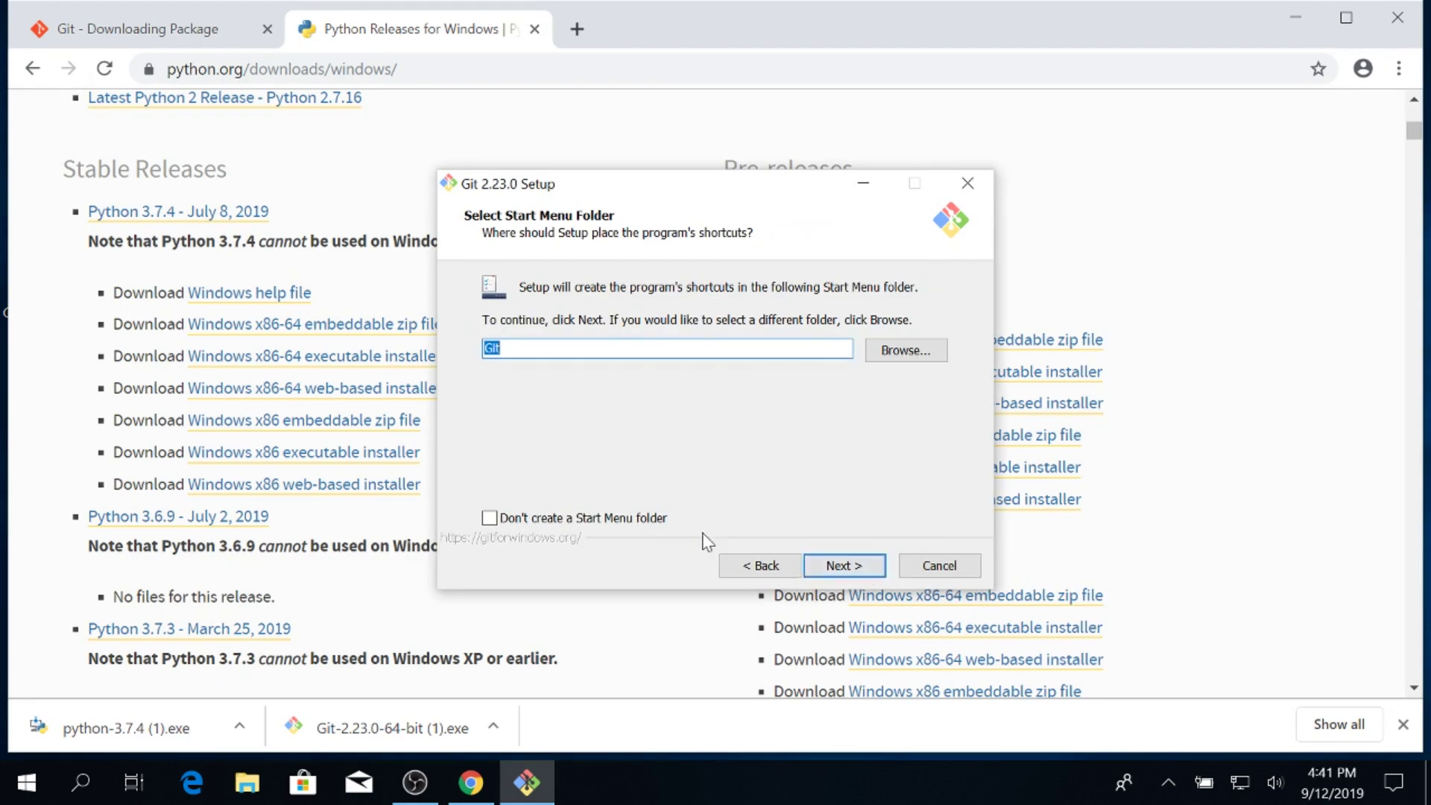
click(856, 565)
- Choose Notepad++ as Git's default editor and continue the setup
click(821, 295)
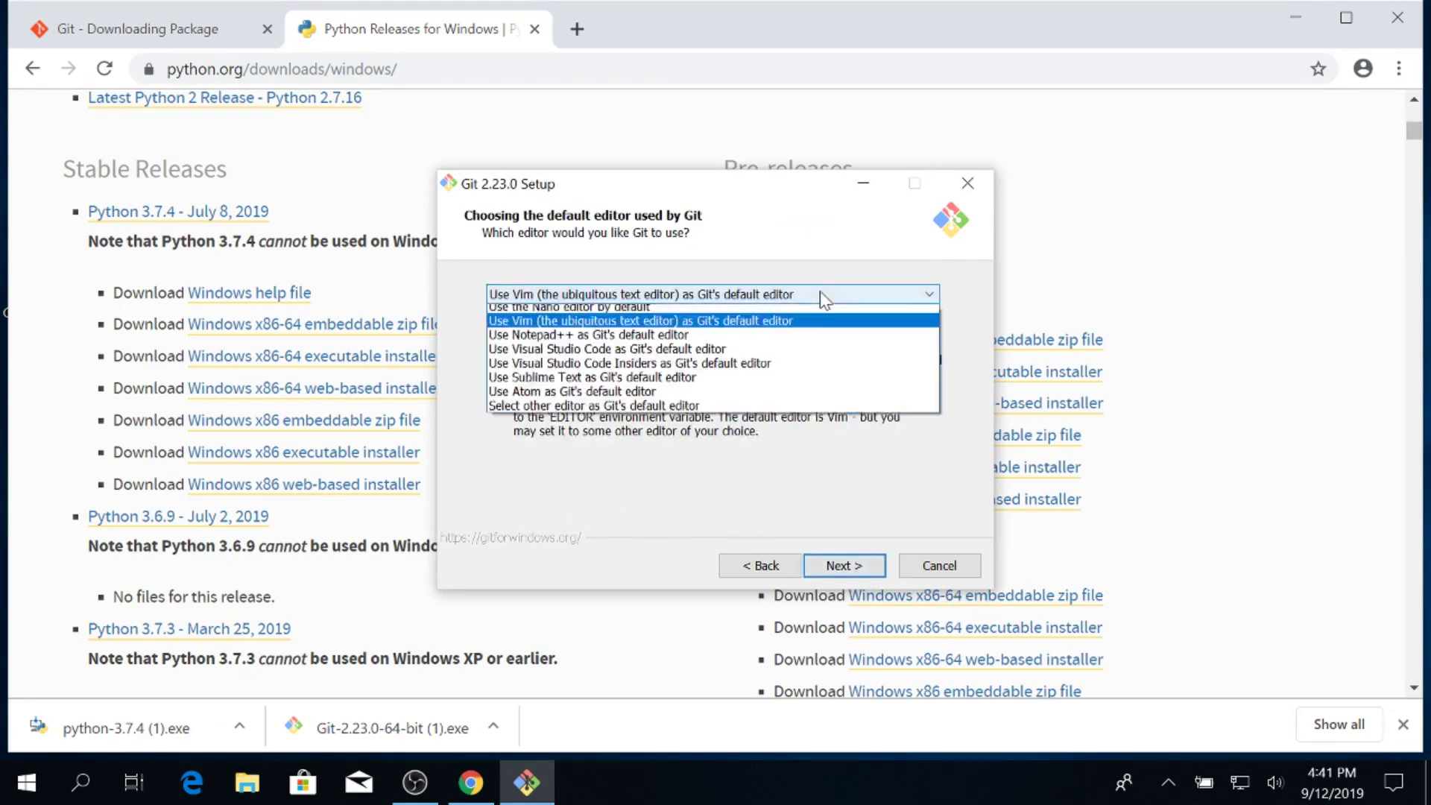
click(743, 339)
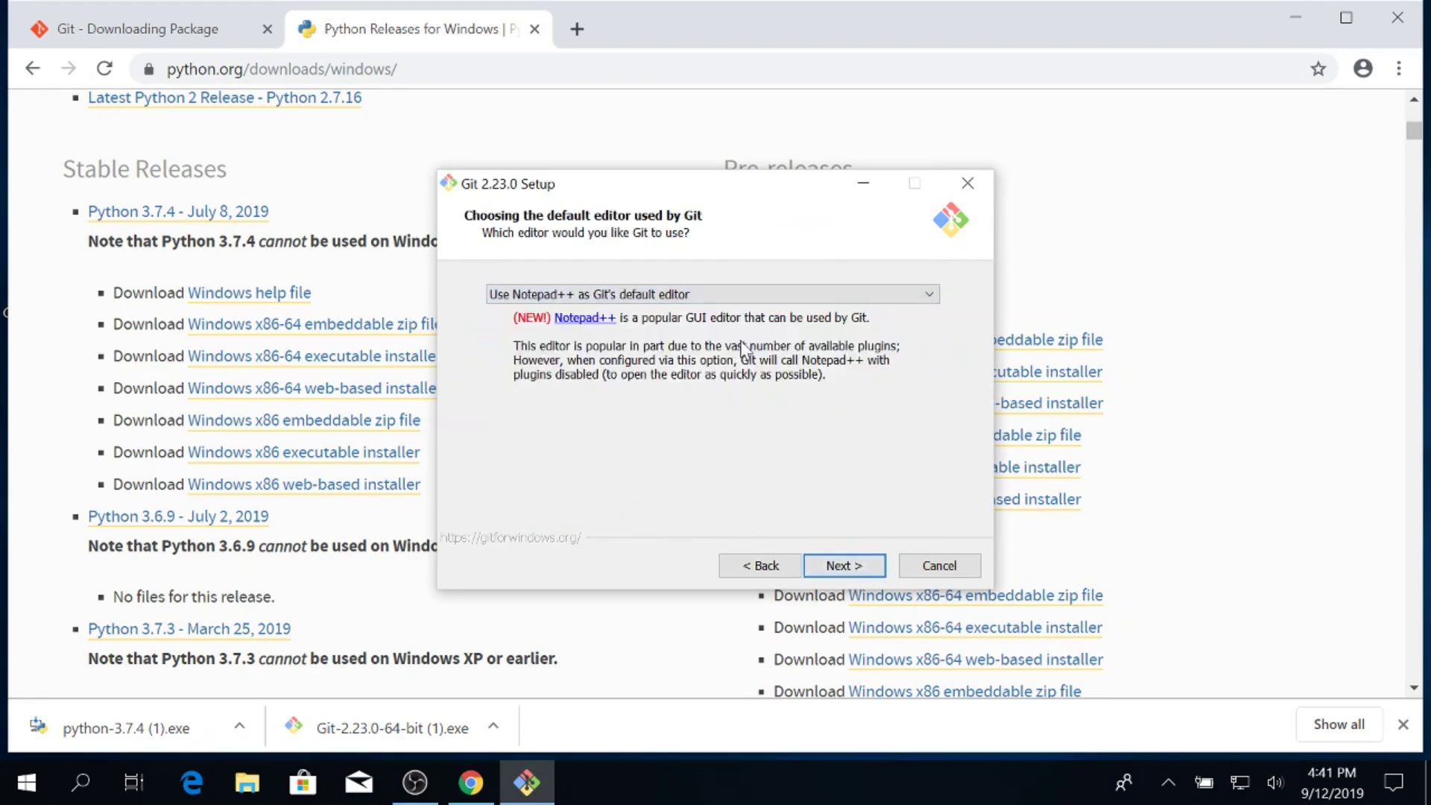
click(853, 571)
- Install Git with the remaining default options and finish the setup without viewing the release notes
click(853, 571)
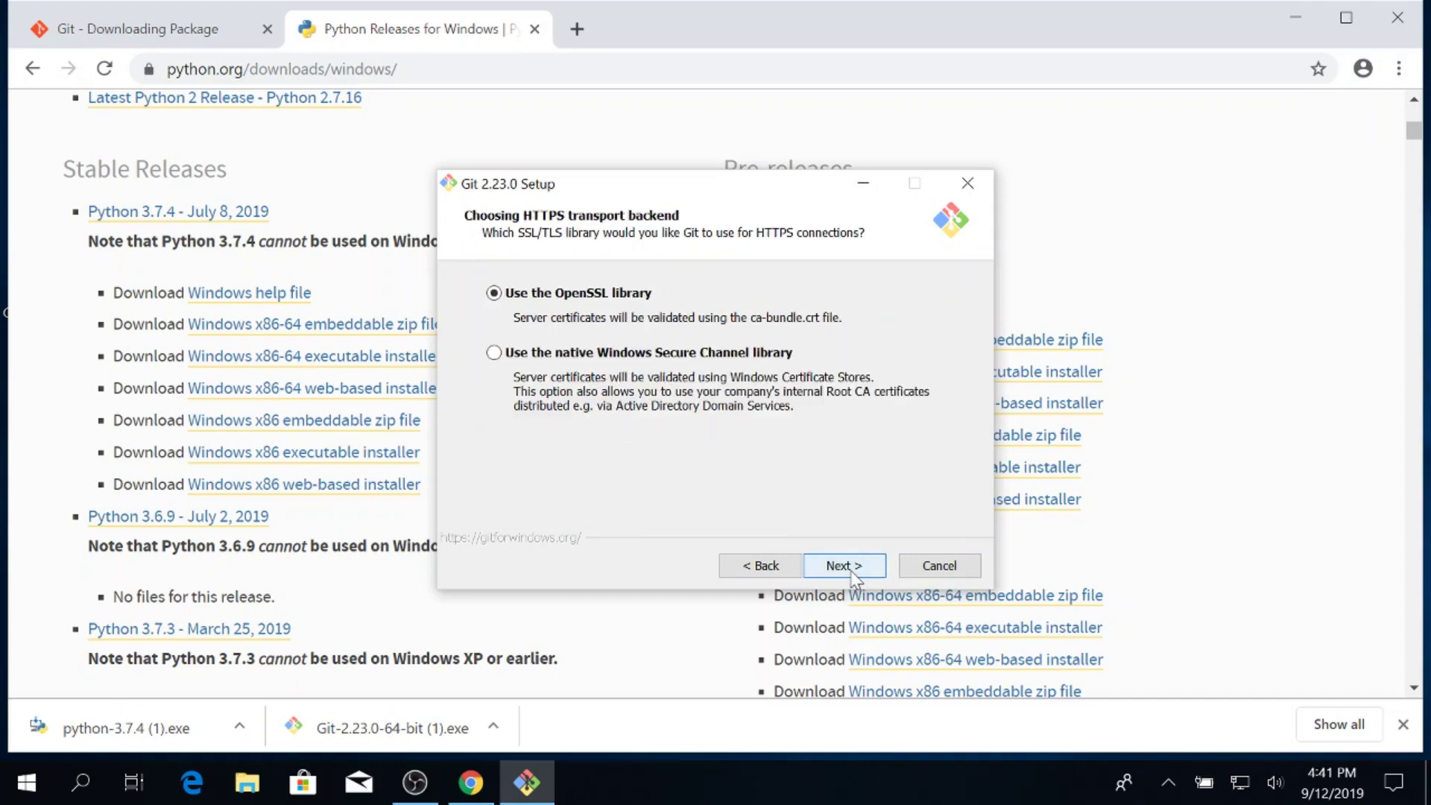
click(853, 571)
click(854, 571)
click(854, 571)
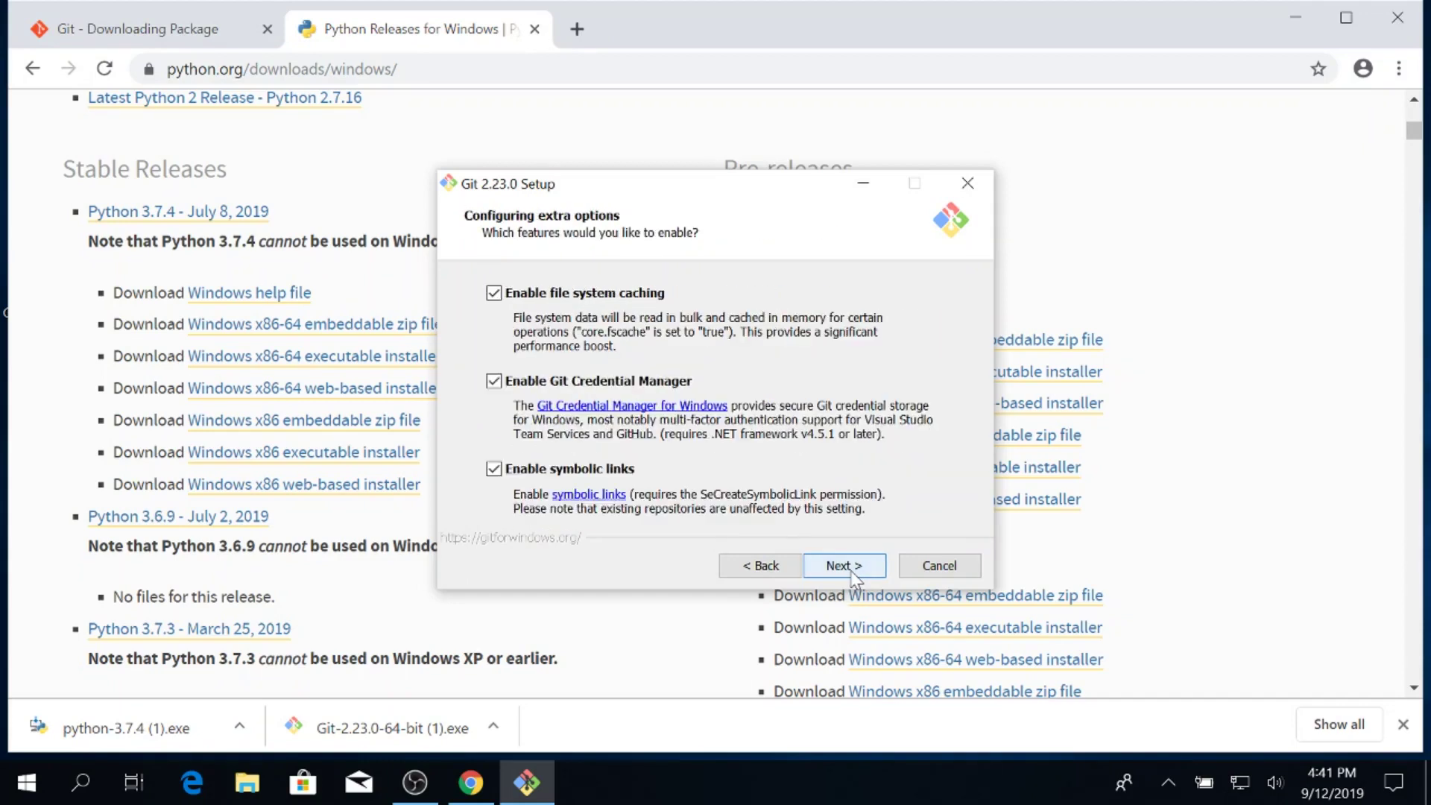
click(853, 571)
click(852, 574)
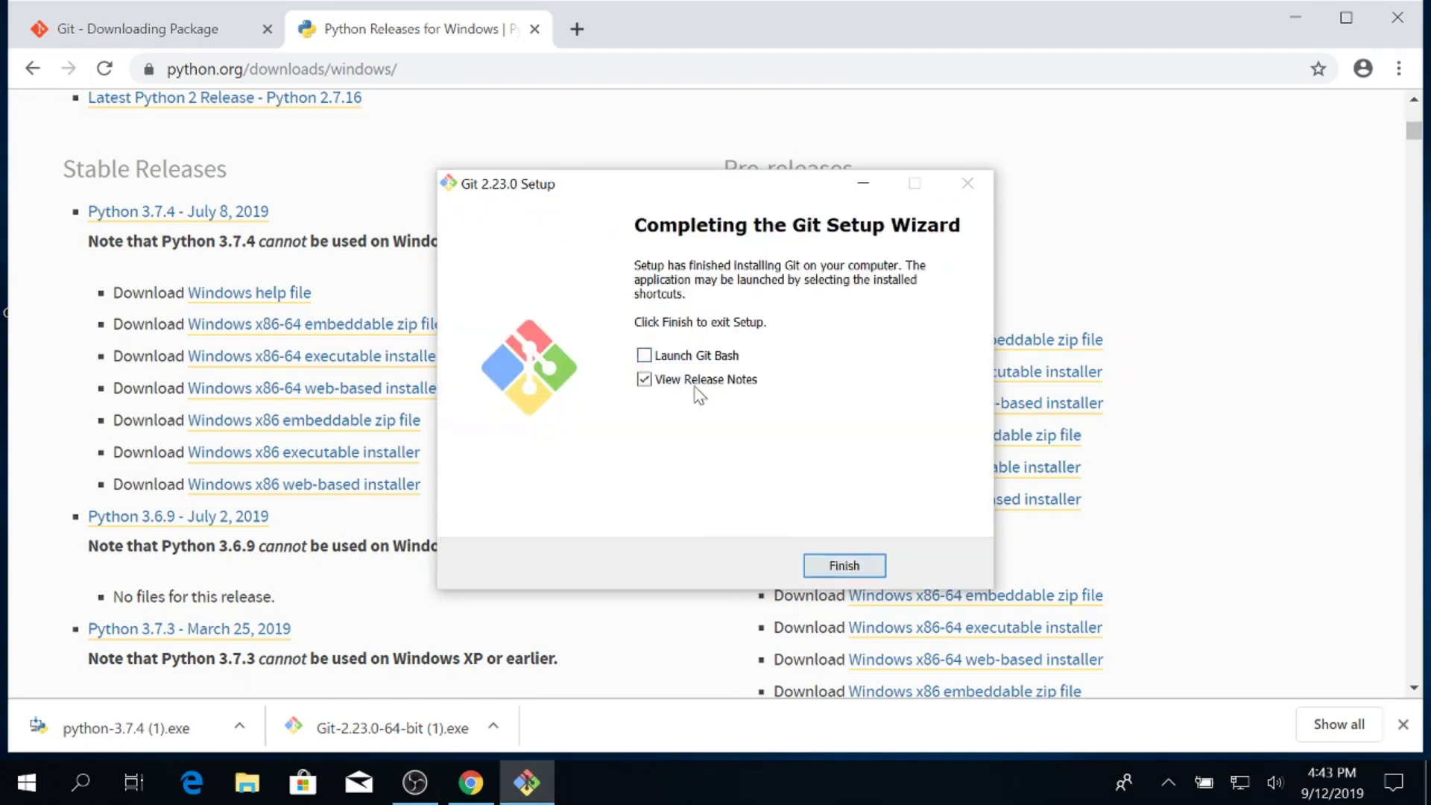
click(653, 378)
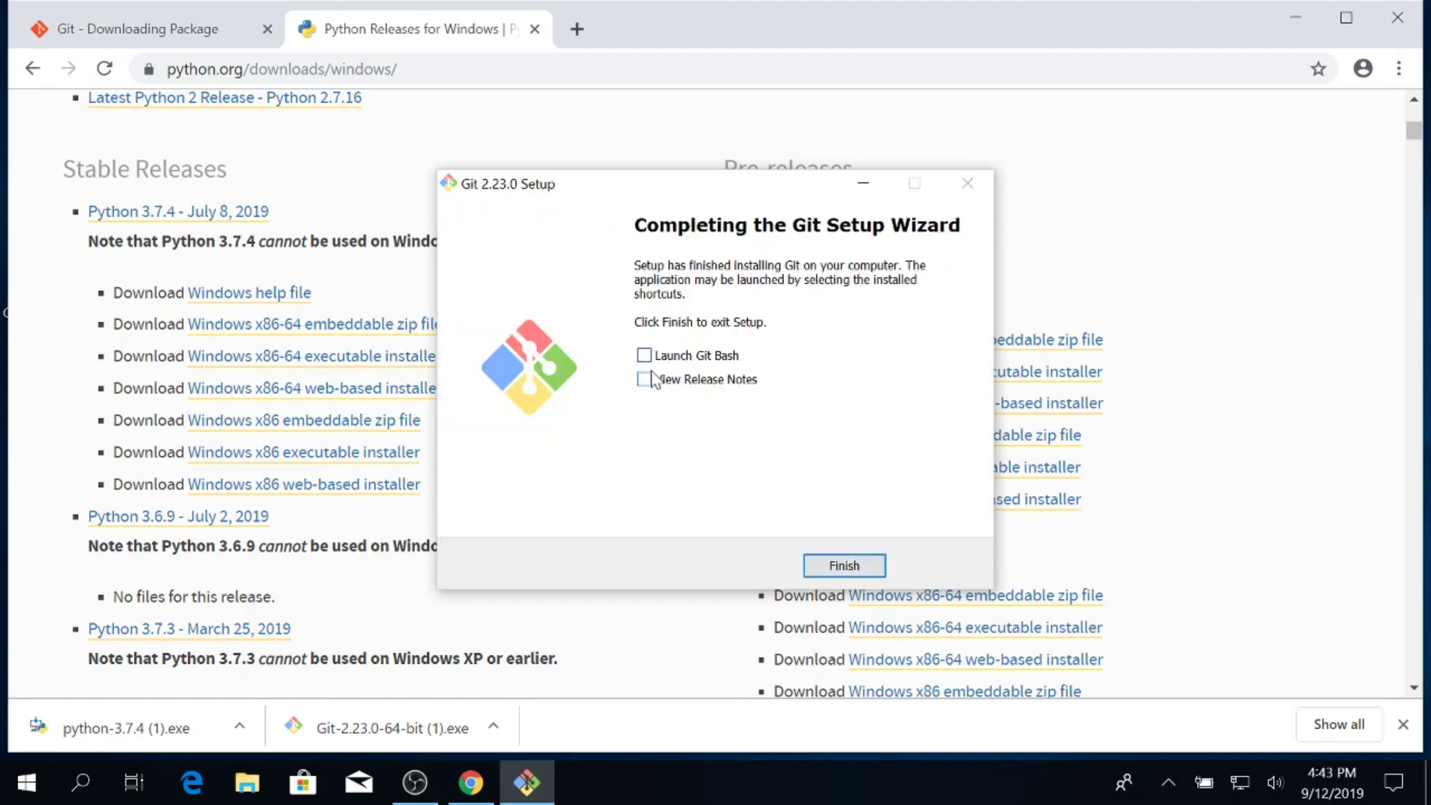
click(865, 567)
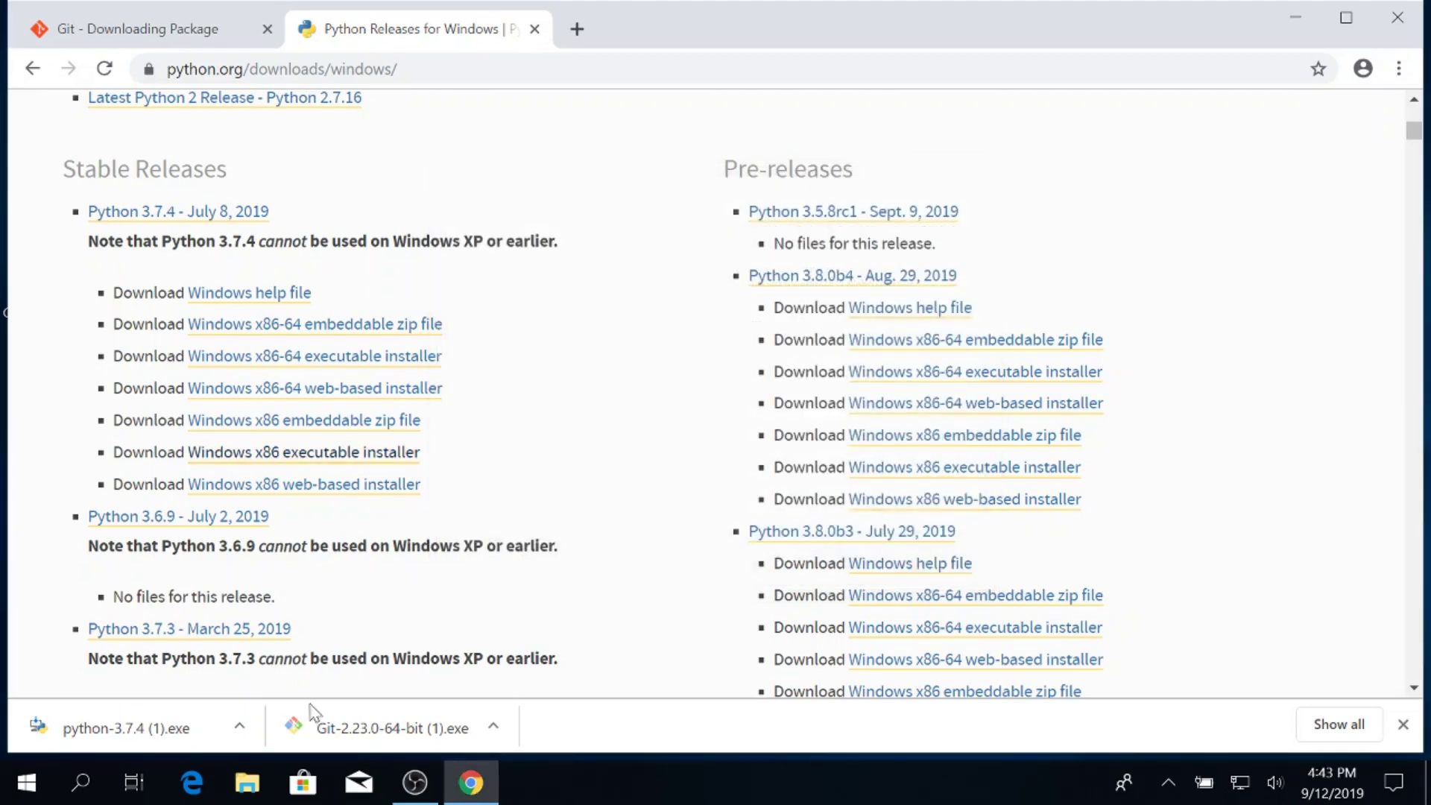
- Run the downloaded Python 3.7.4 installer and install it with default settings and Python 3.7 added to PATH
click(158, 731)
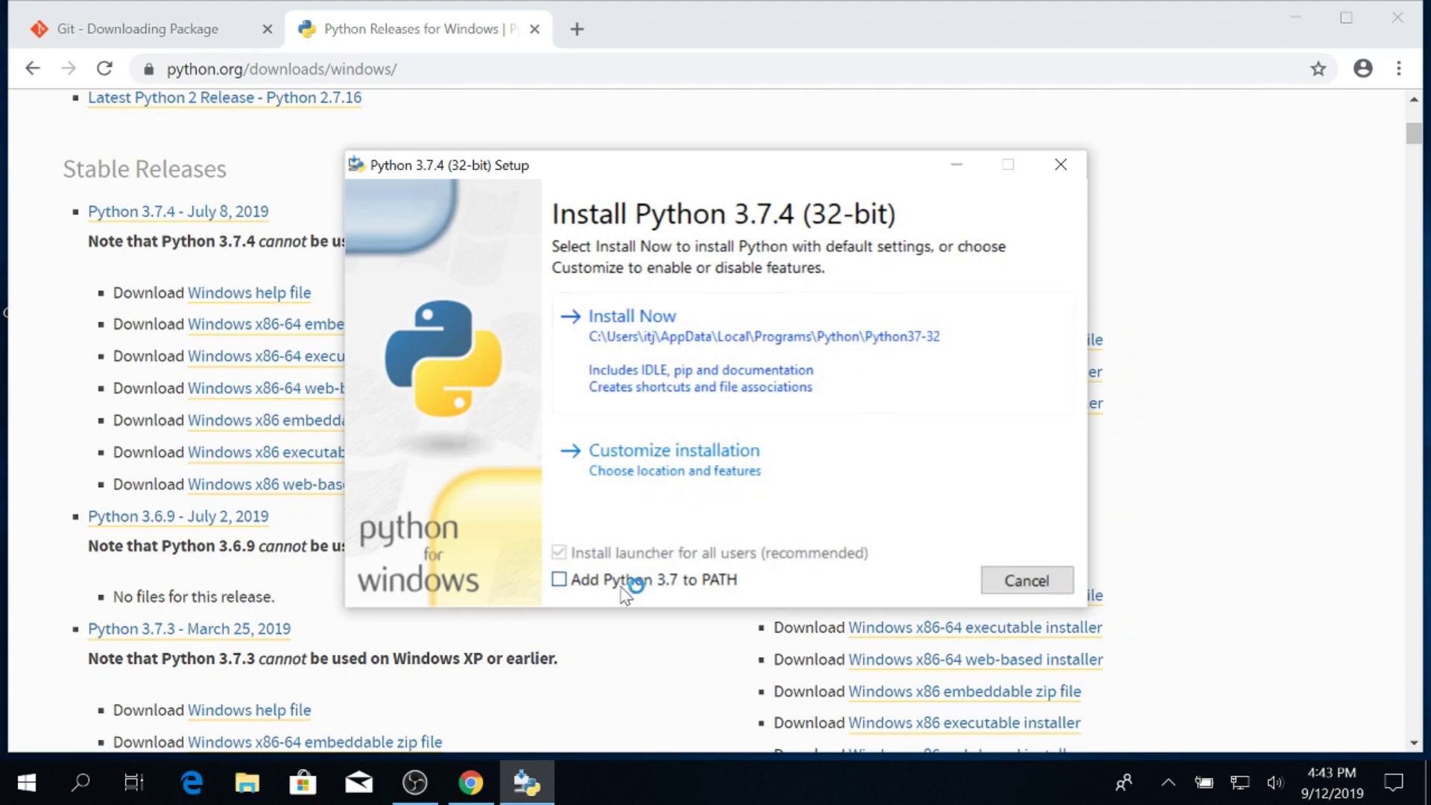
click(589, 580)
click(777, 344)
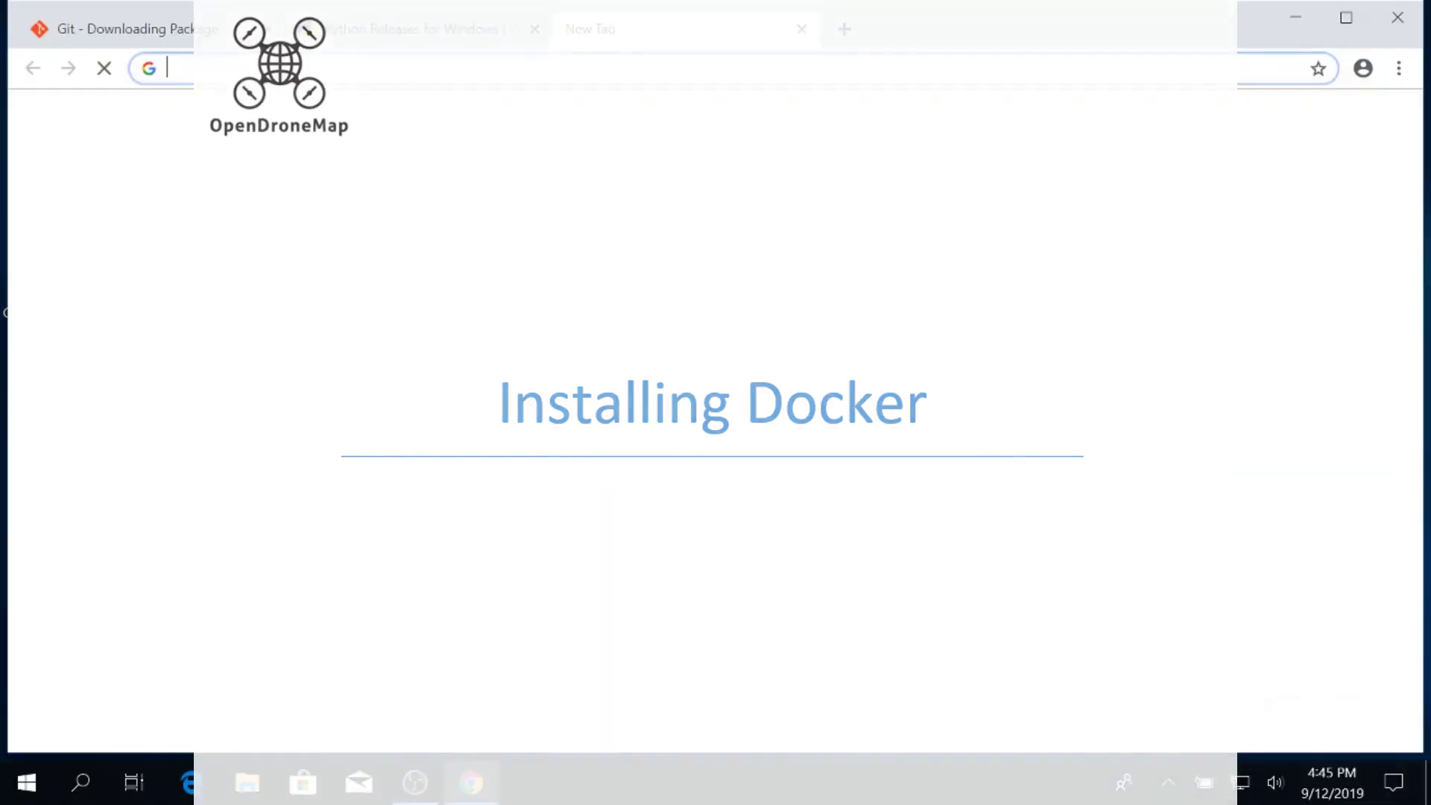
text(hhttps)
key(BackSpace)
key(BackSpace)
key(BackSpace)
key(BackSpace)
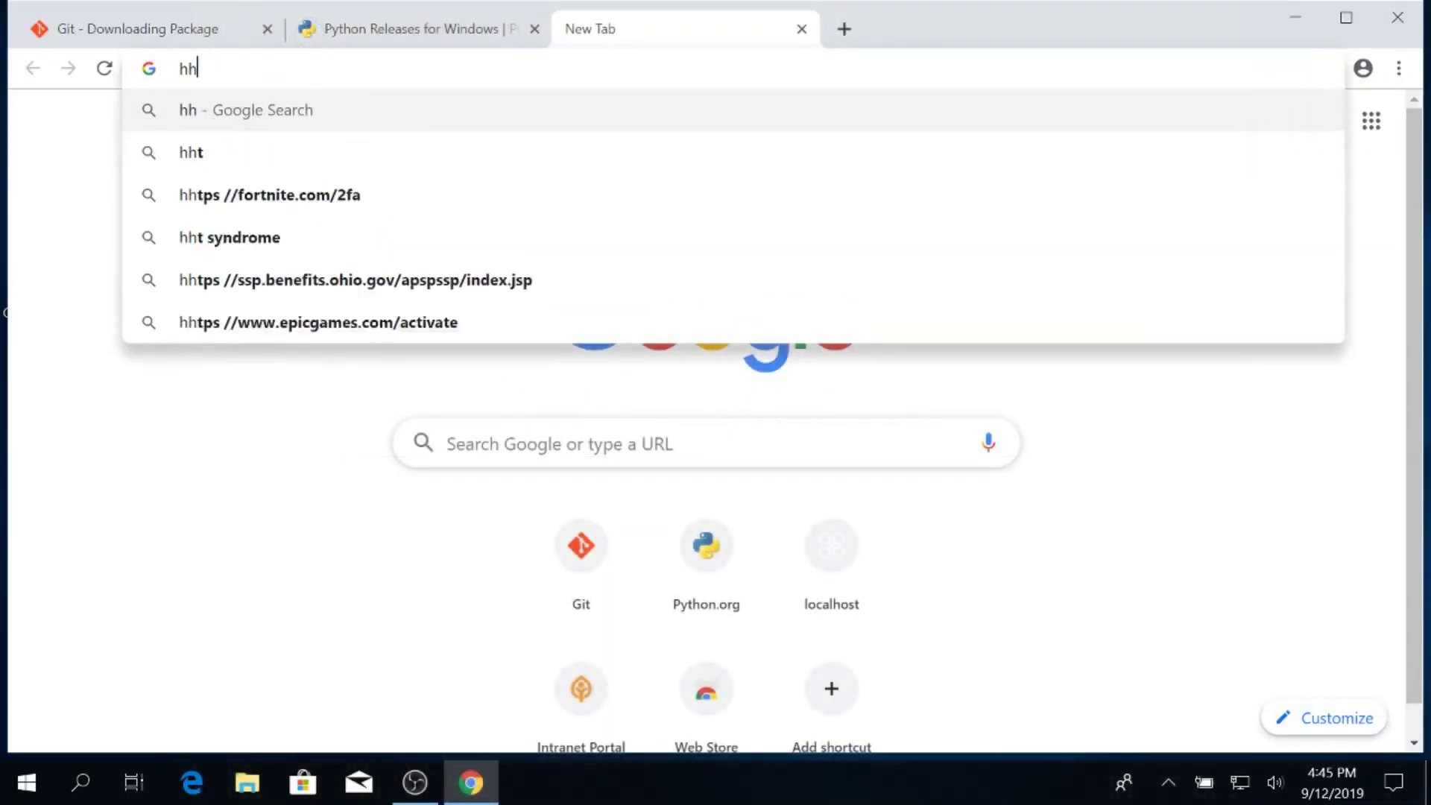
key(BackSpace)
text(ttps:)
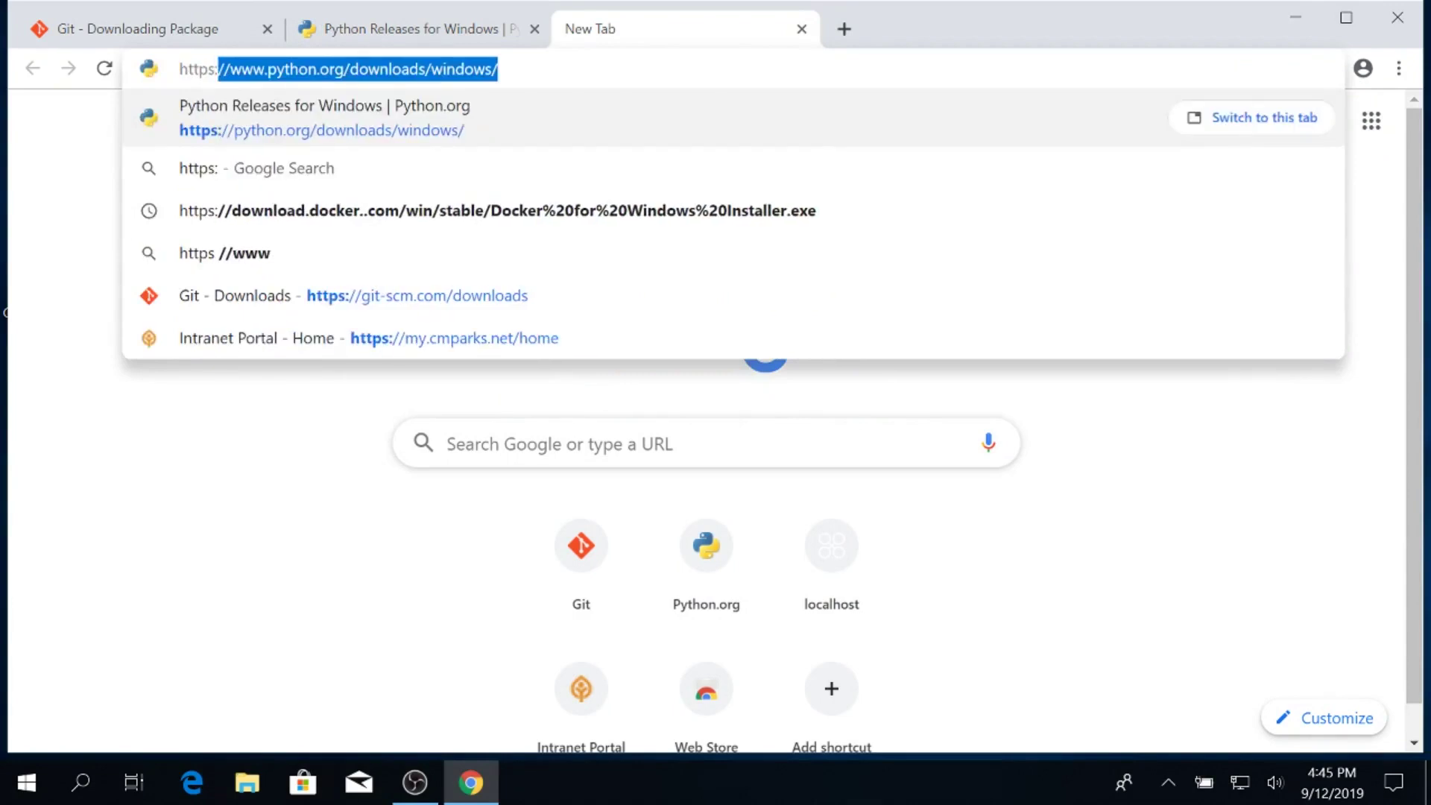
text(//downl)
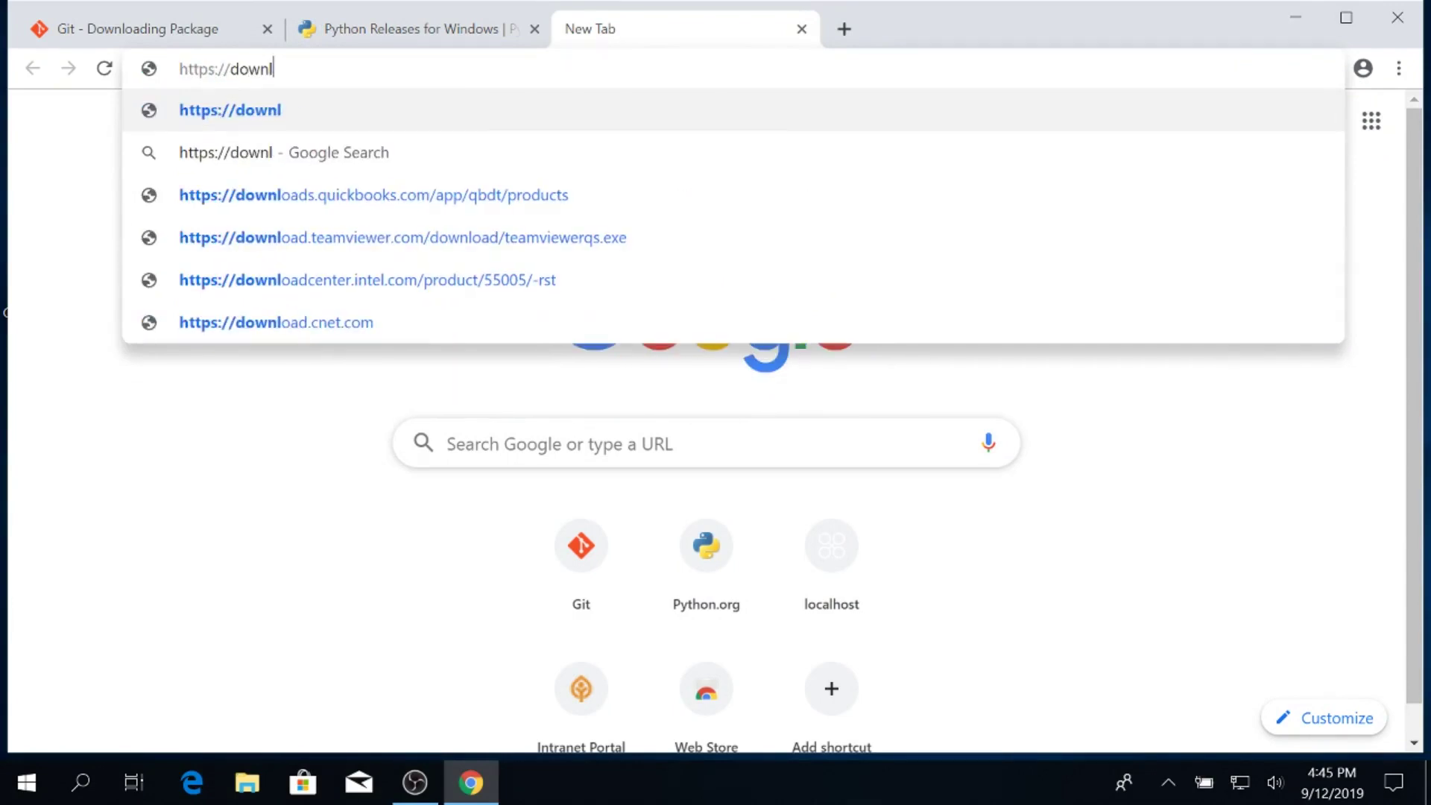
text(oad.docker.)
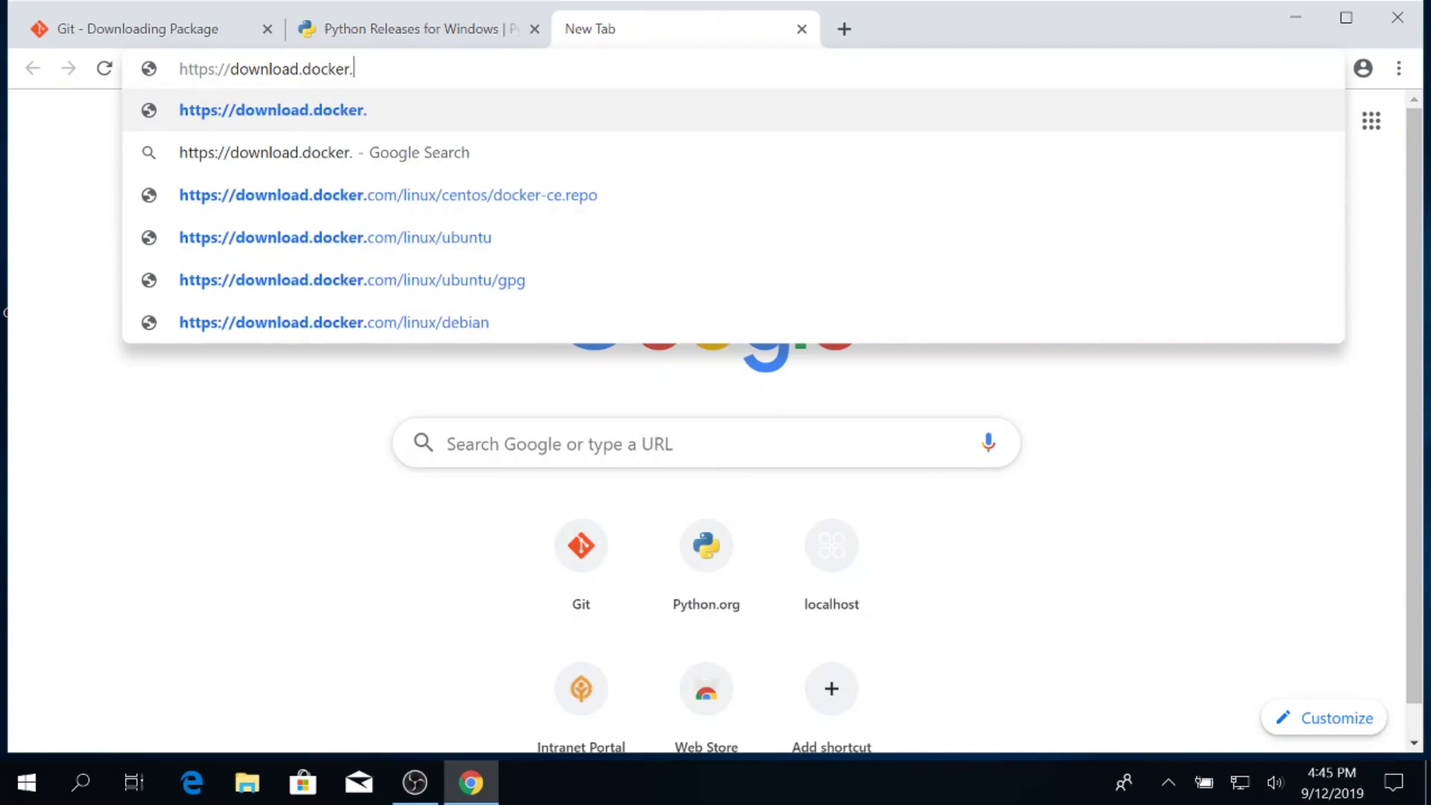
text(com)
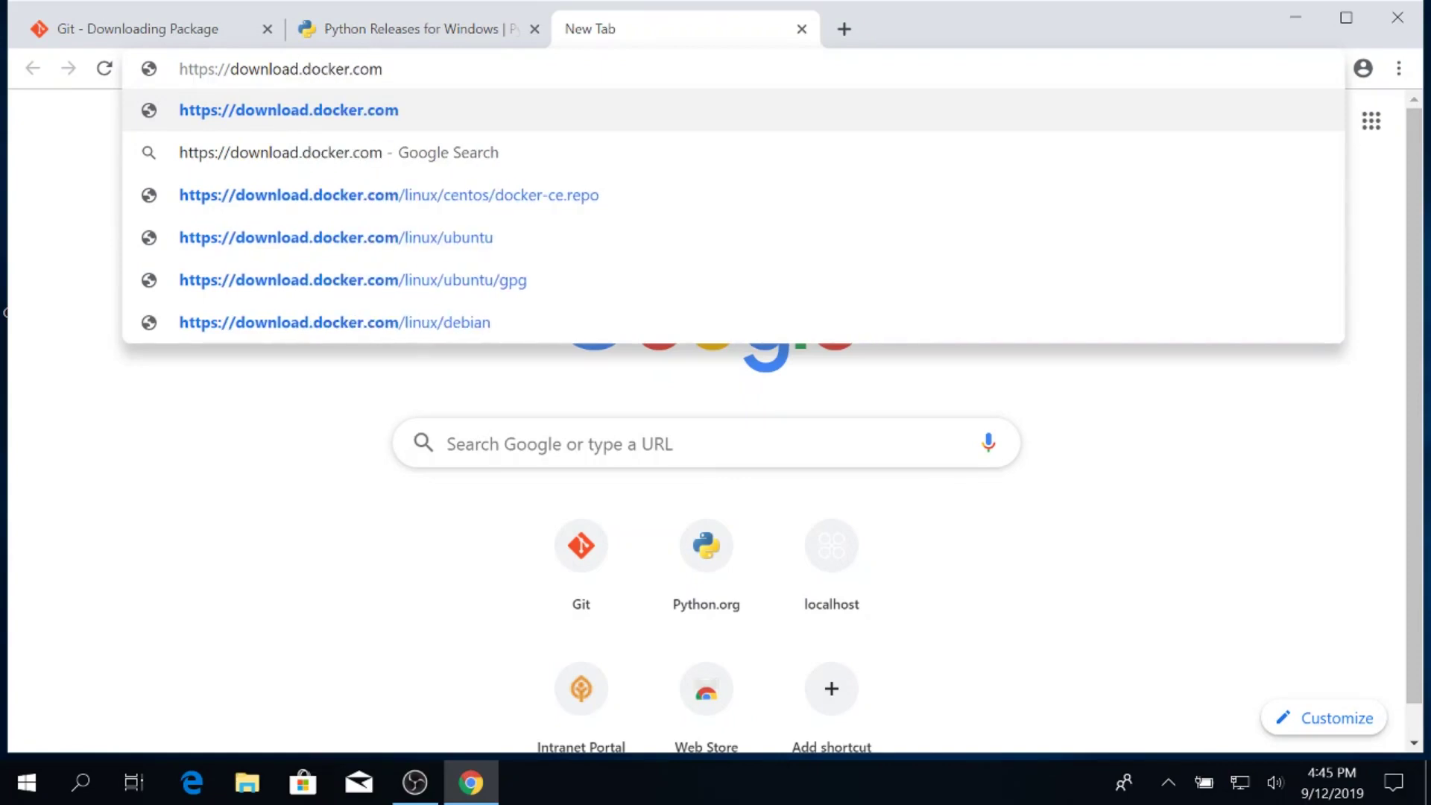
text(/w)
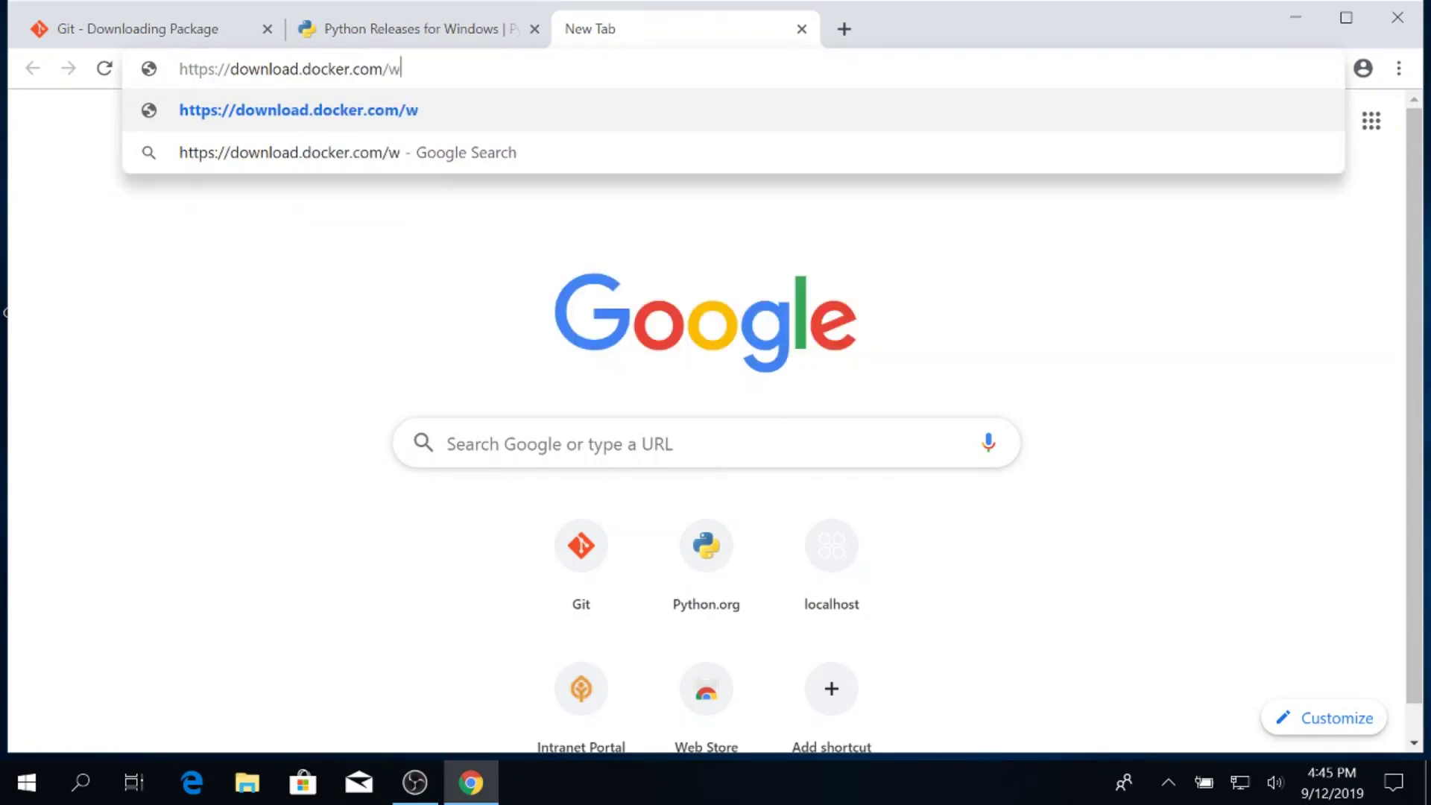
text(in/stable/Docker)
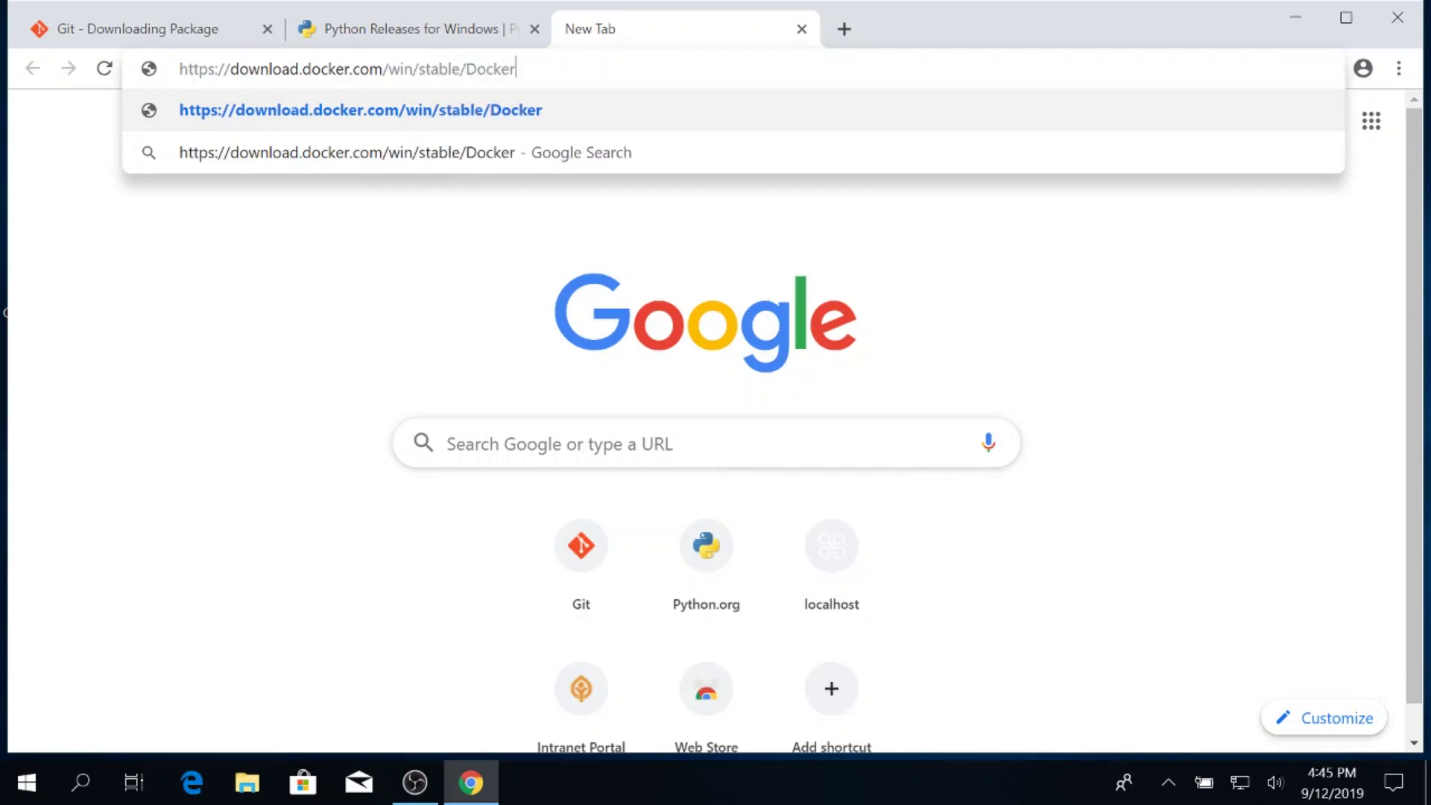
text(%20for%20Windows%20)
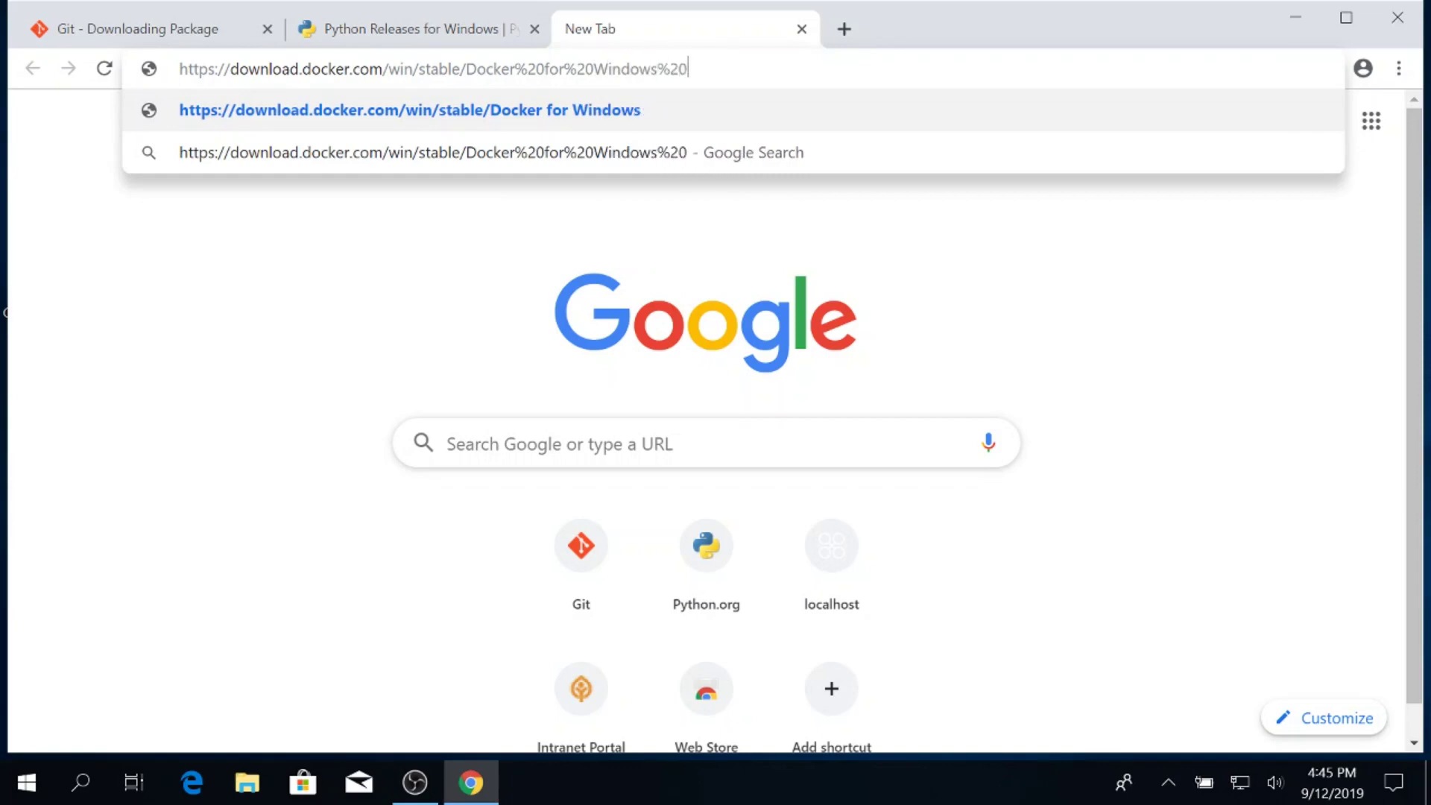
text(Installer)
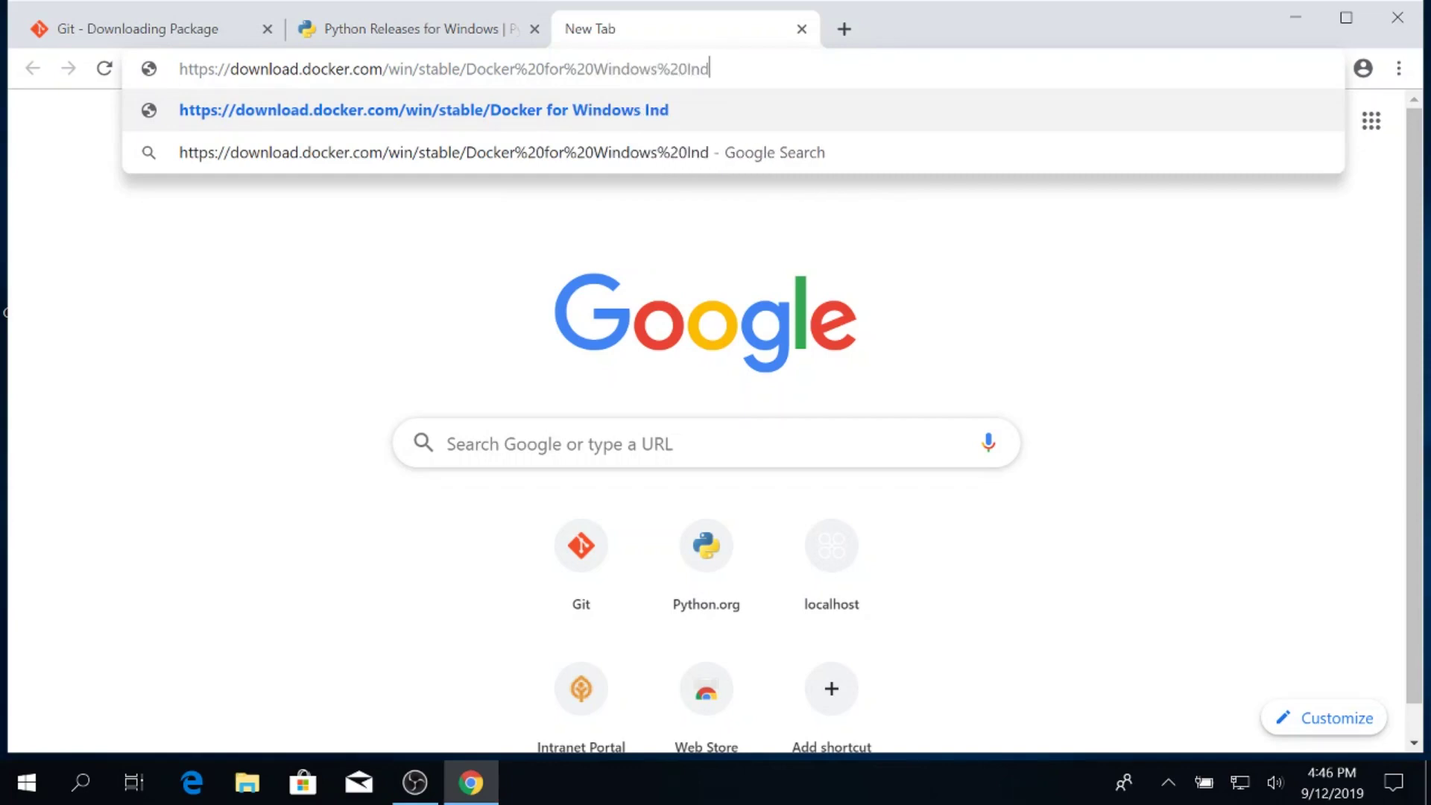
text(.exe)
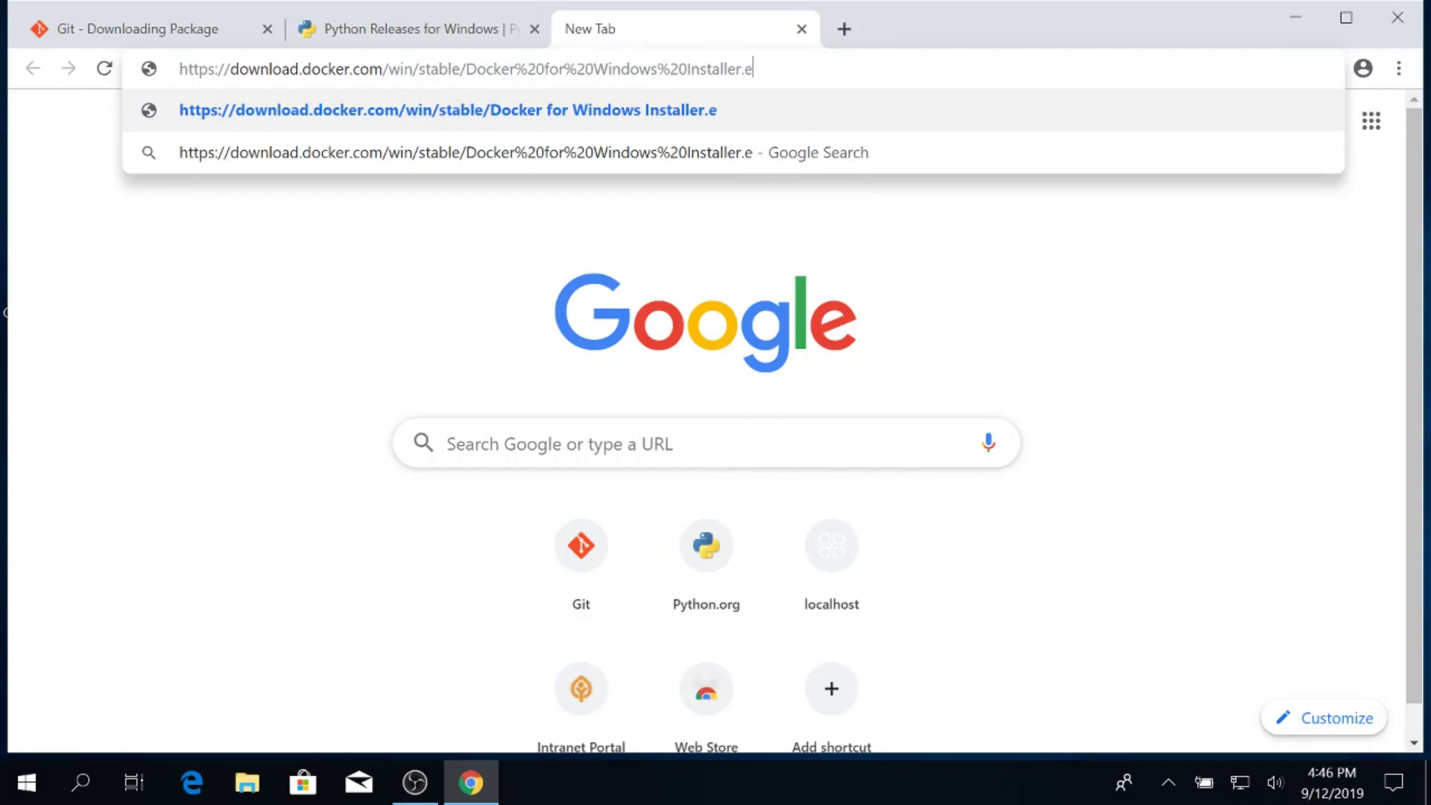
key(Return)
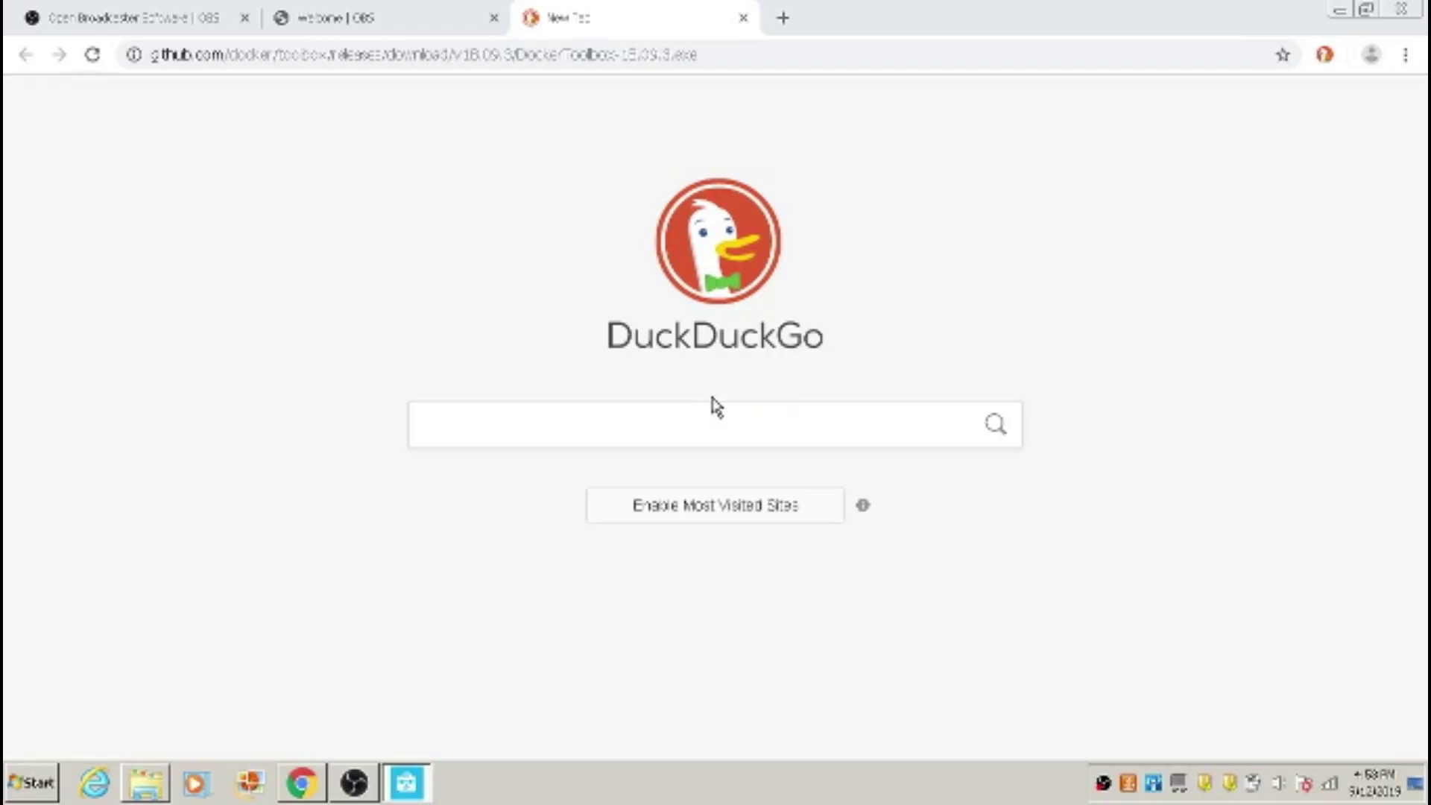
- Minimize the browser and start a full installation of Docker Toolbox with the default options on the Windows 7 computer
click(1349, 21)
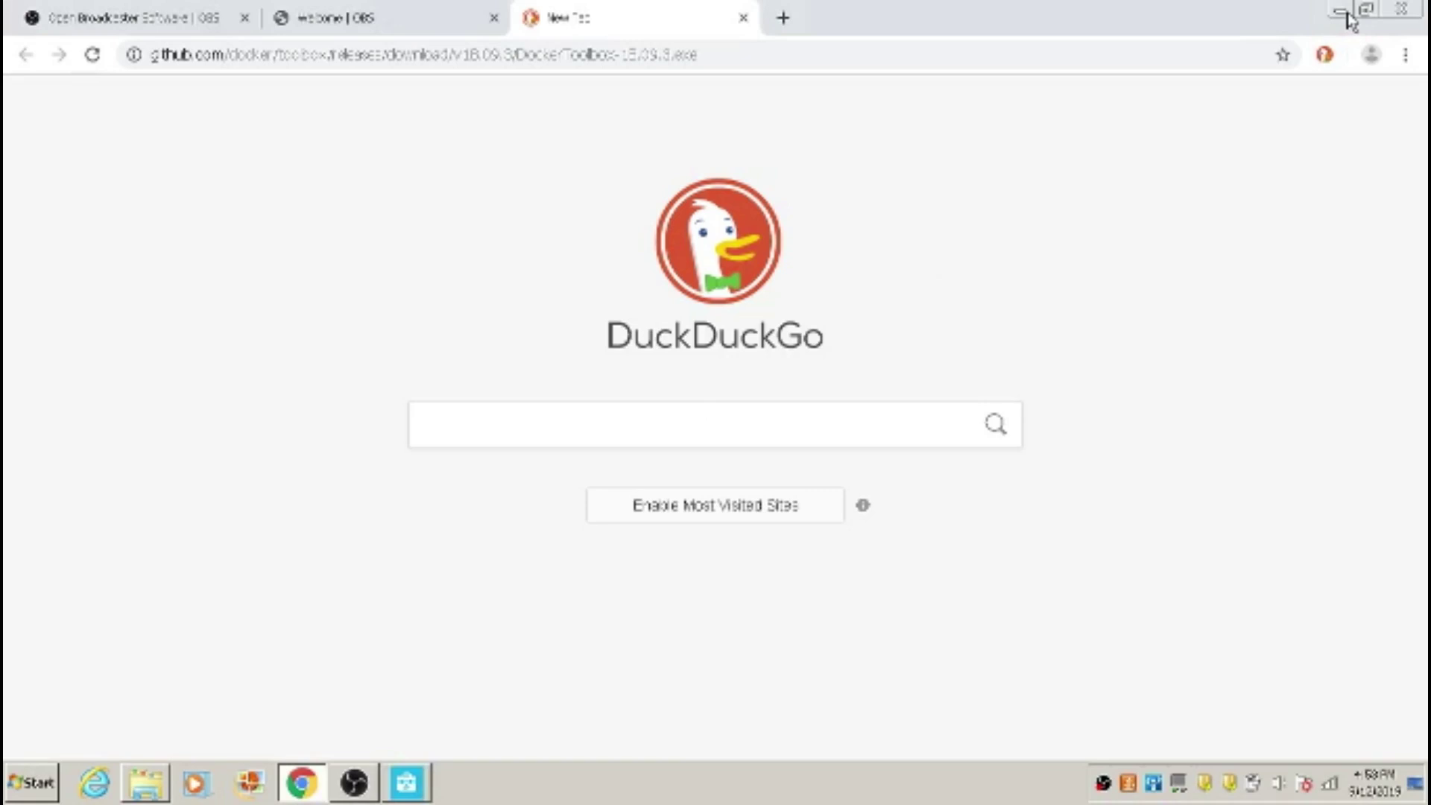
click(1347, 14)
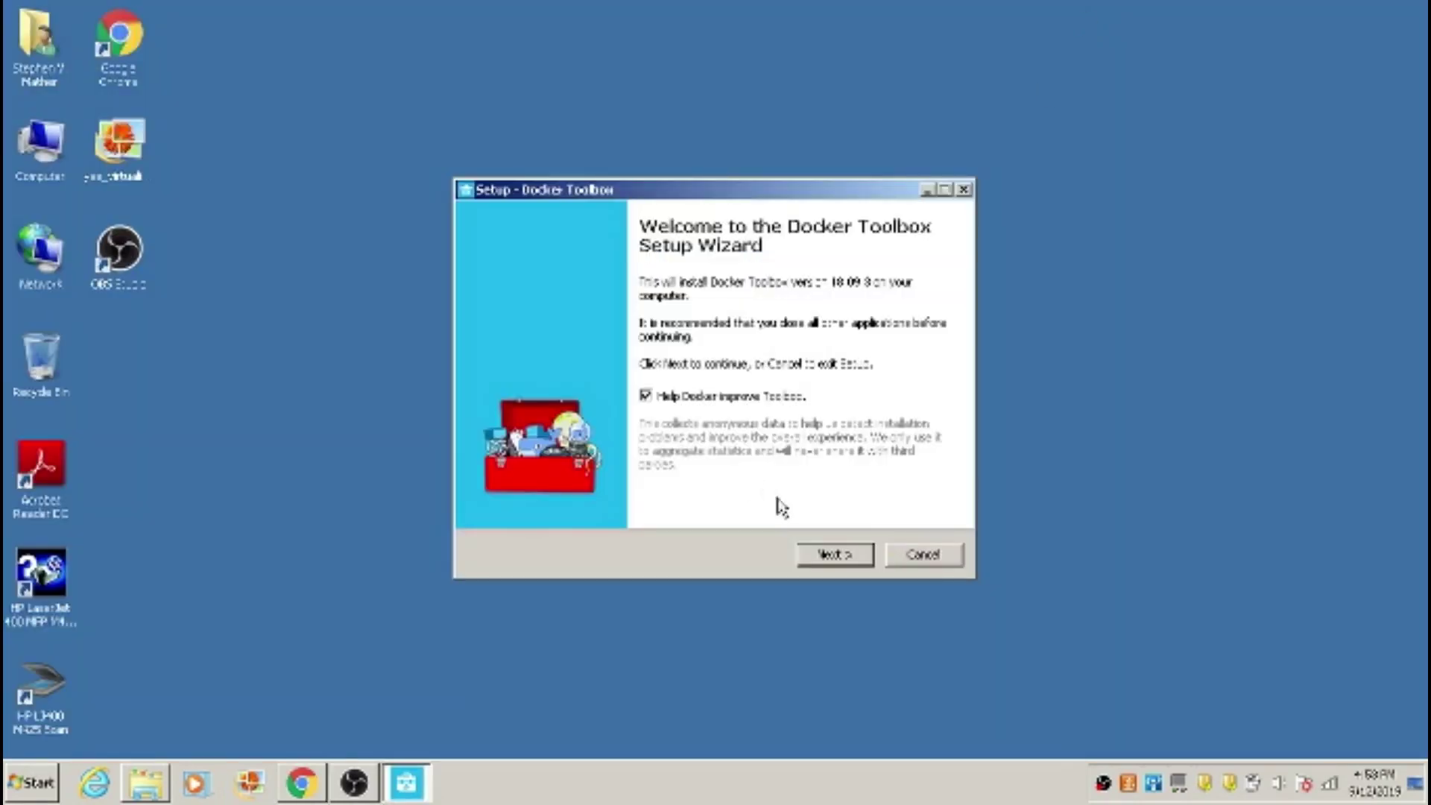
click(827, 557)
click(833, 557)
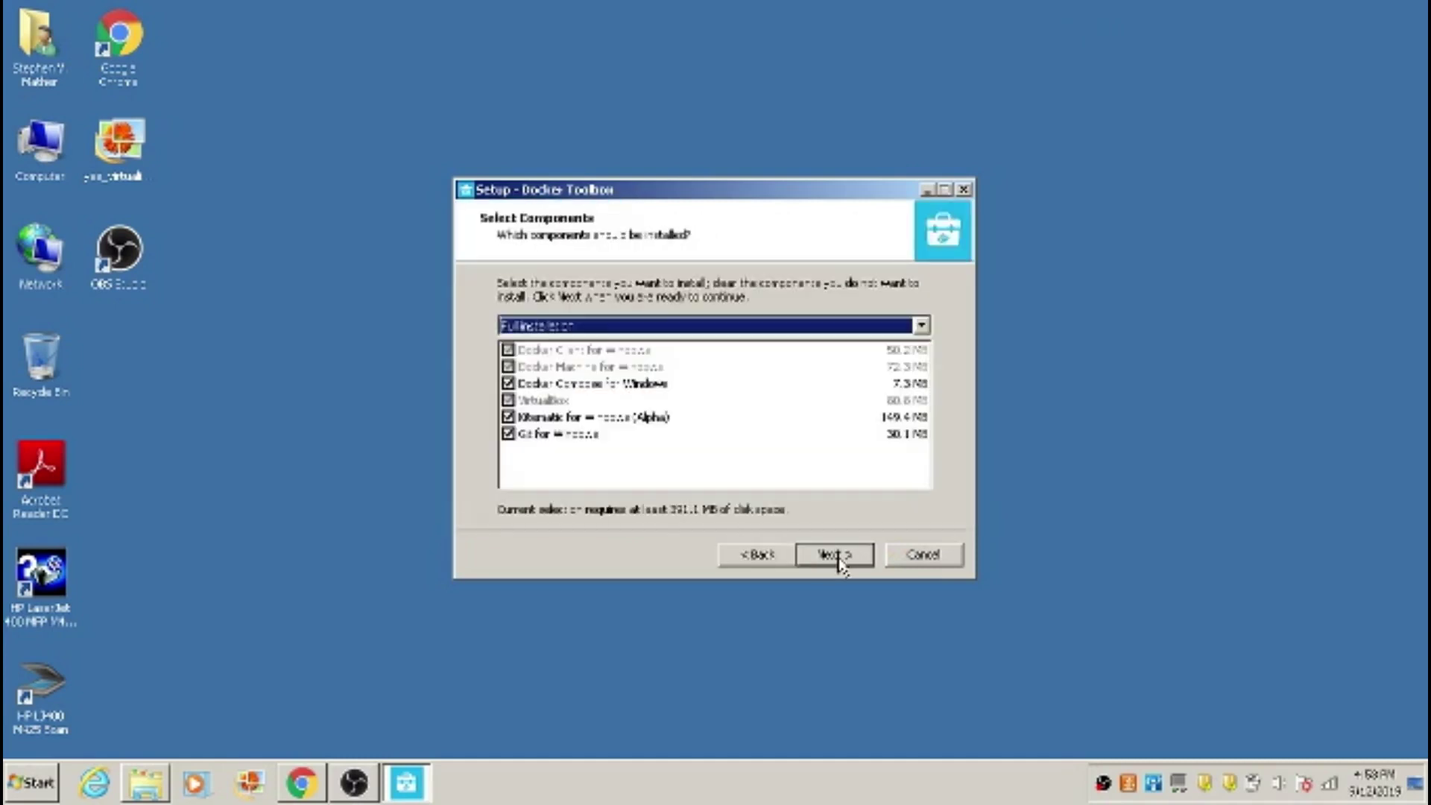
click(838, 557)
click(838, 557)
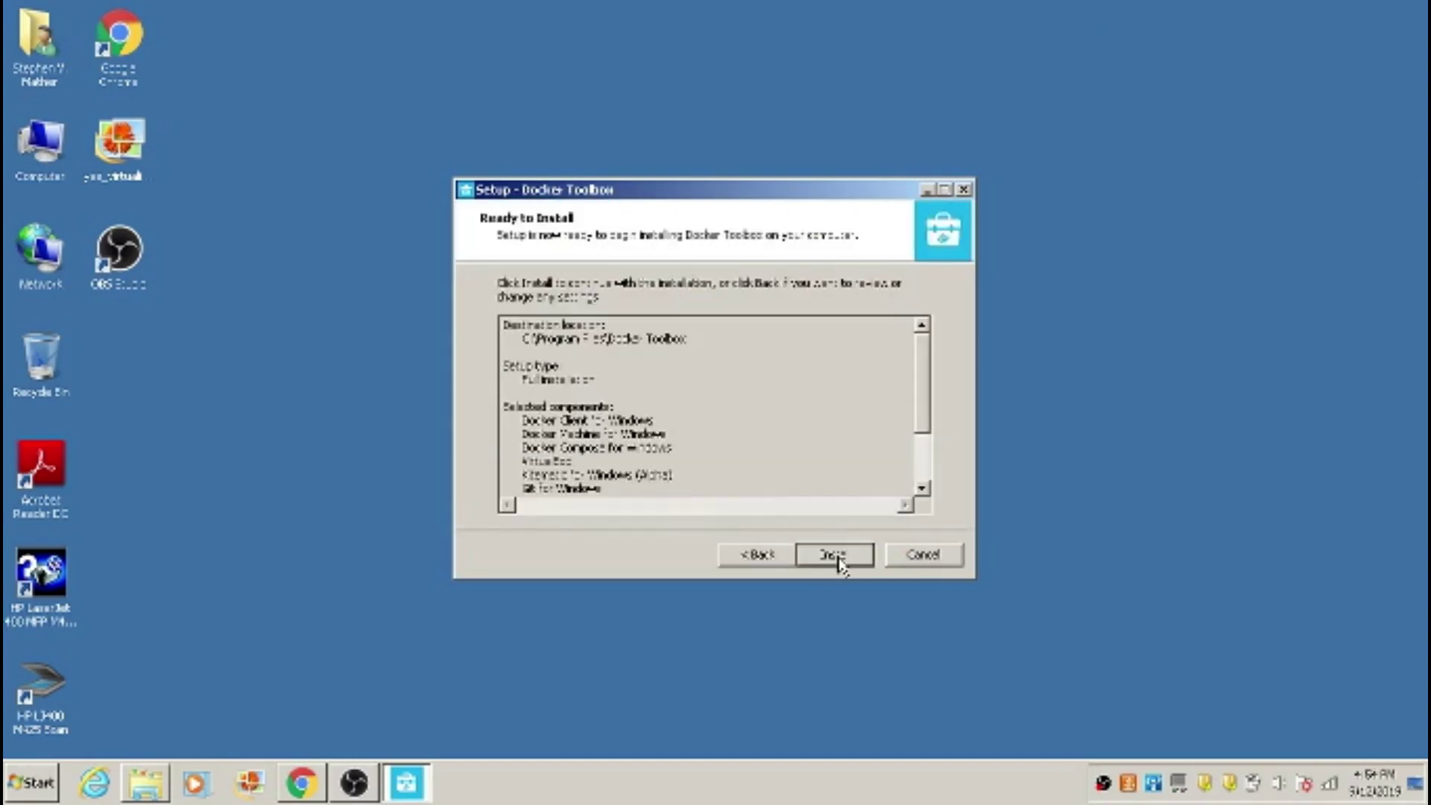
click(835, 556)
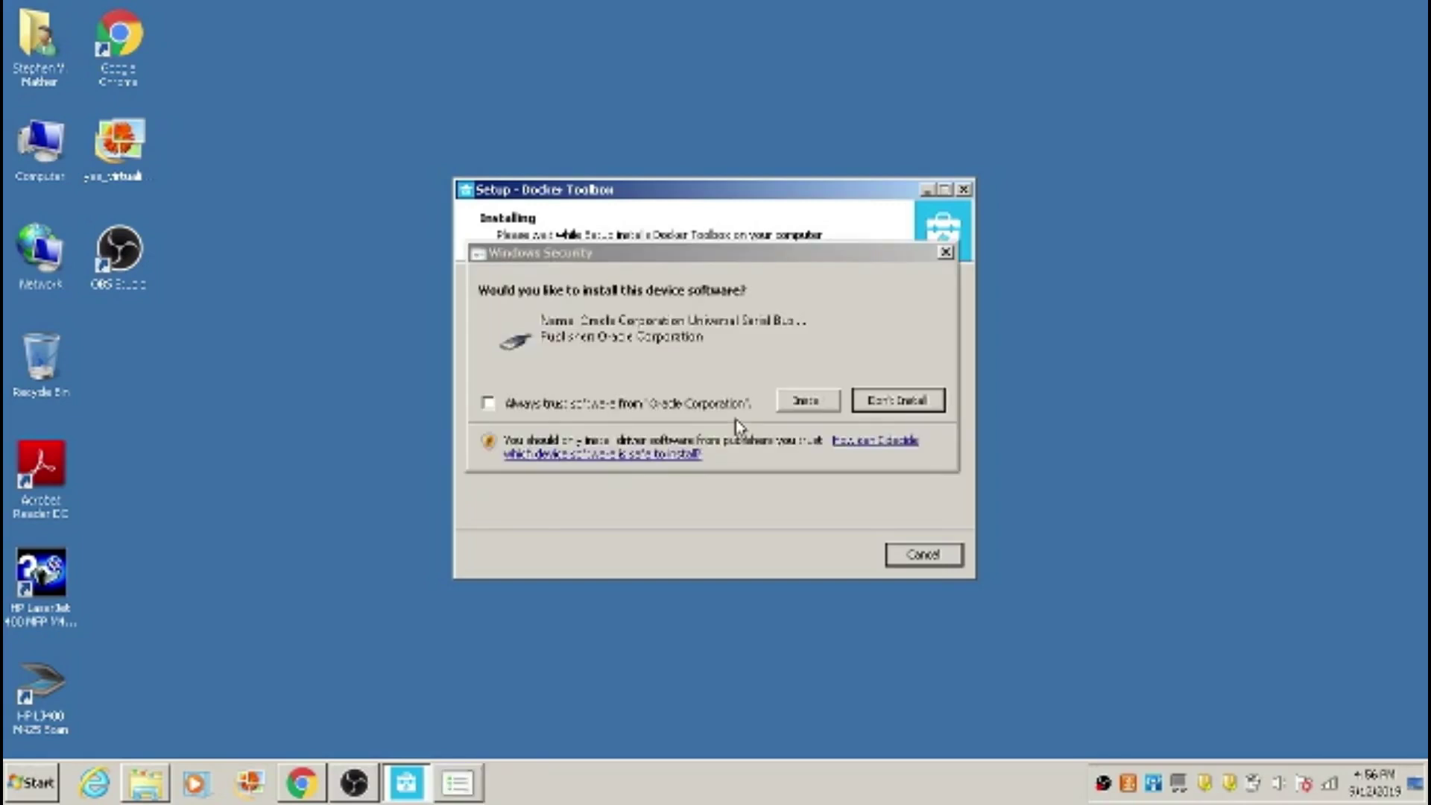
- Approve installing the Oracle Corporation device software and finish the Docker Toolbox setup
click(802, 401)
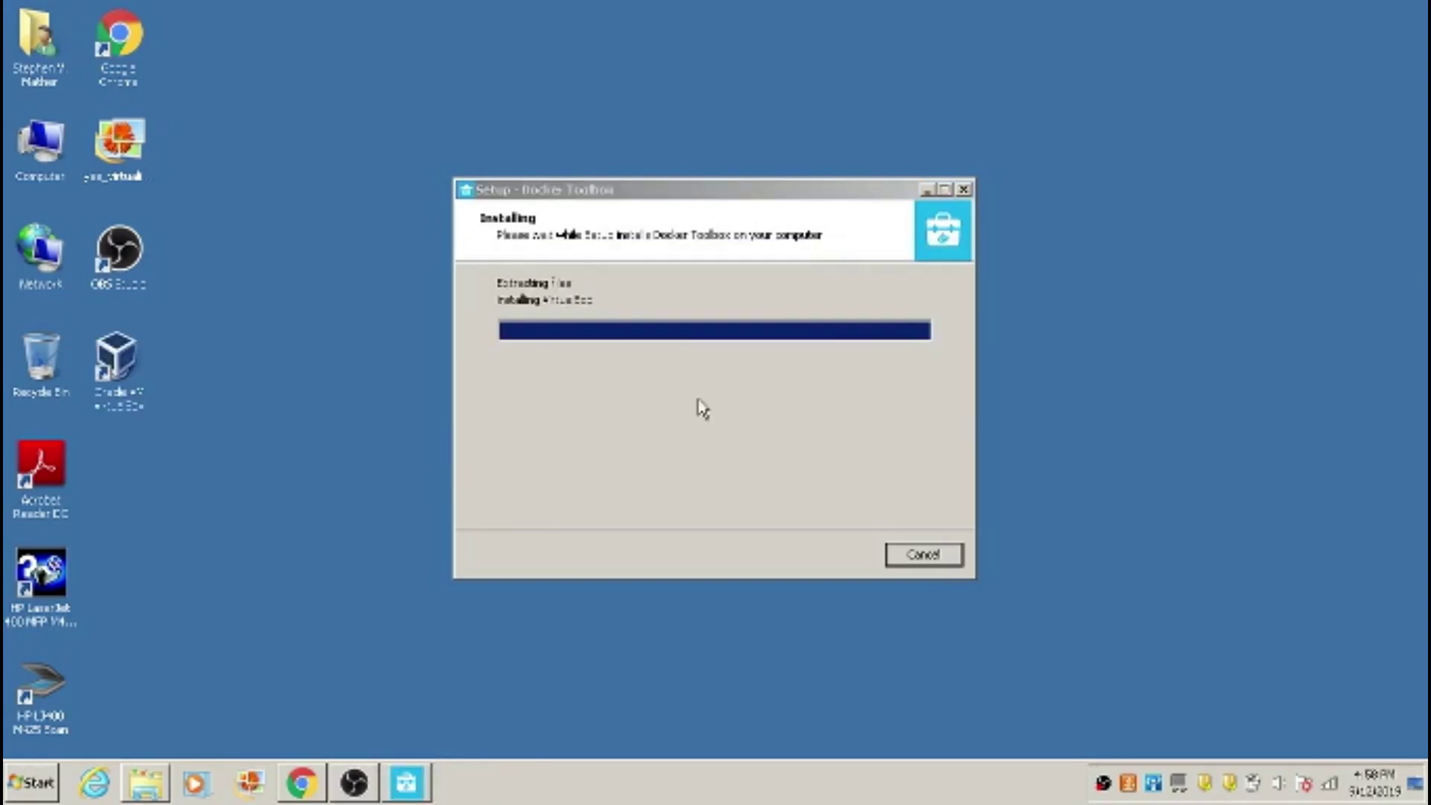
click(802, 401)
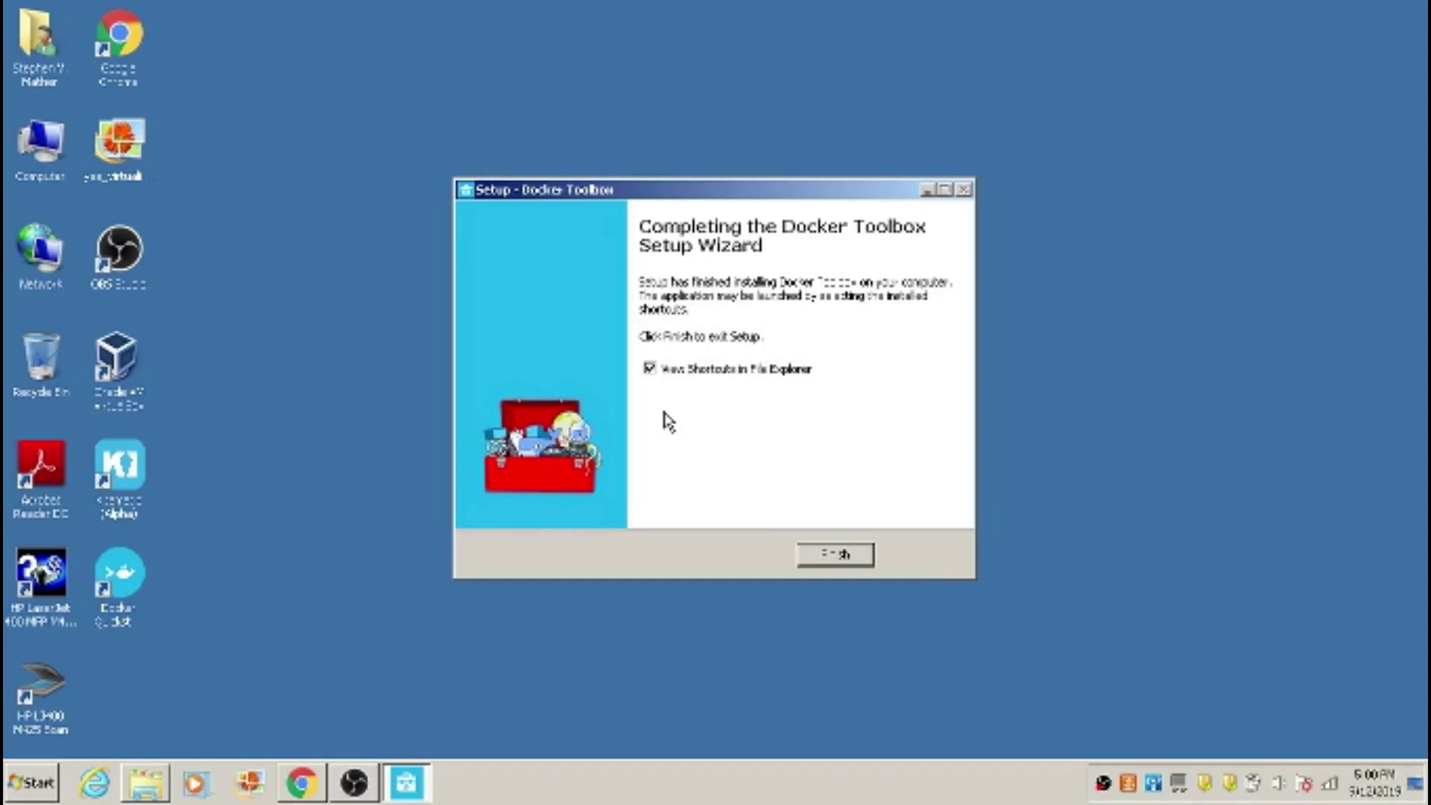
key(Return)
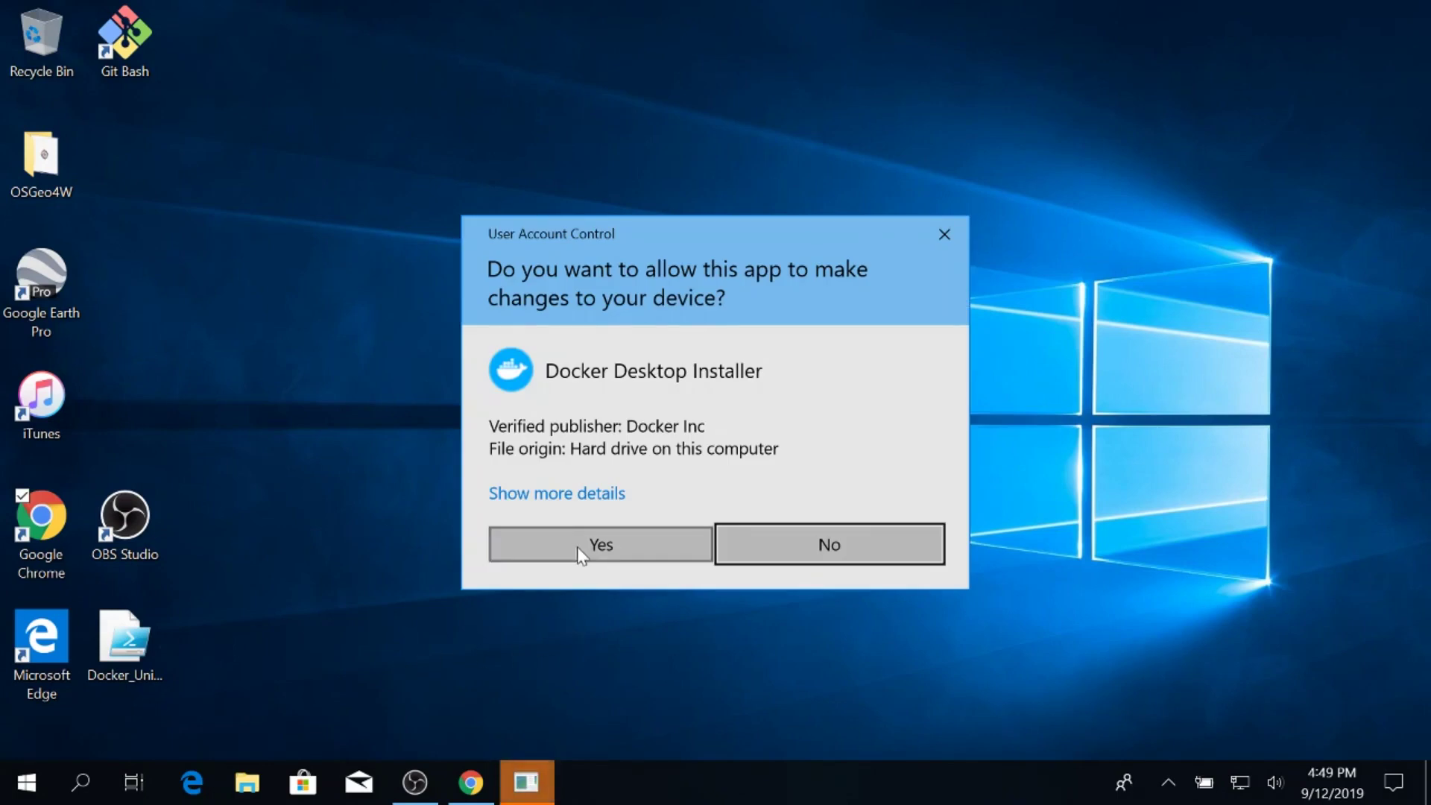
- Allow the Docker Desktop Installer to make changes on the Windows 10 computer and show the hidden notification icons
click(575, 548)
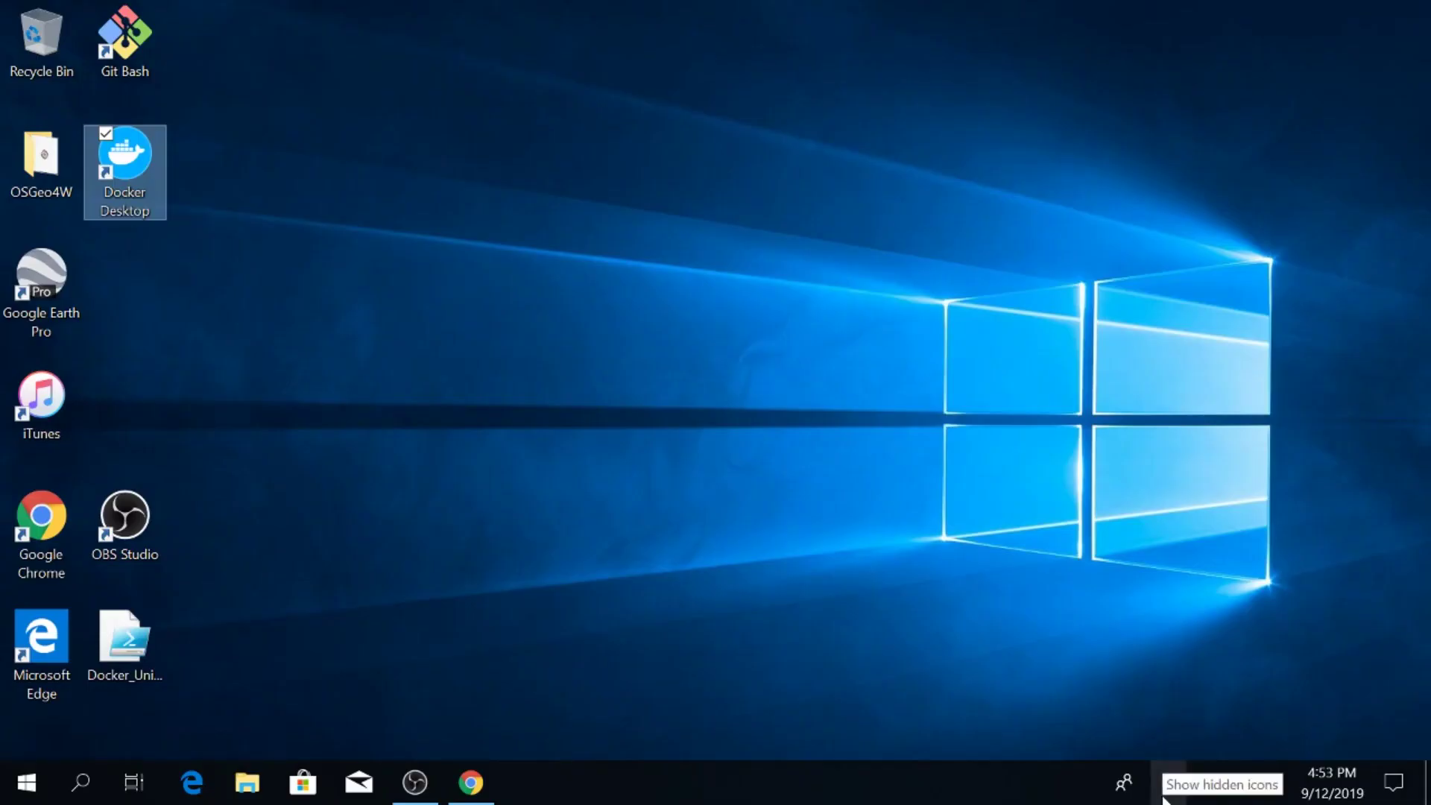
click(1167, 781)
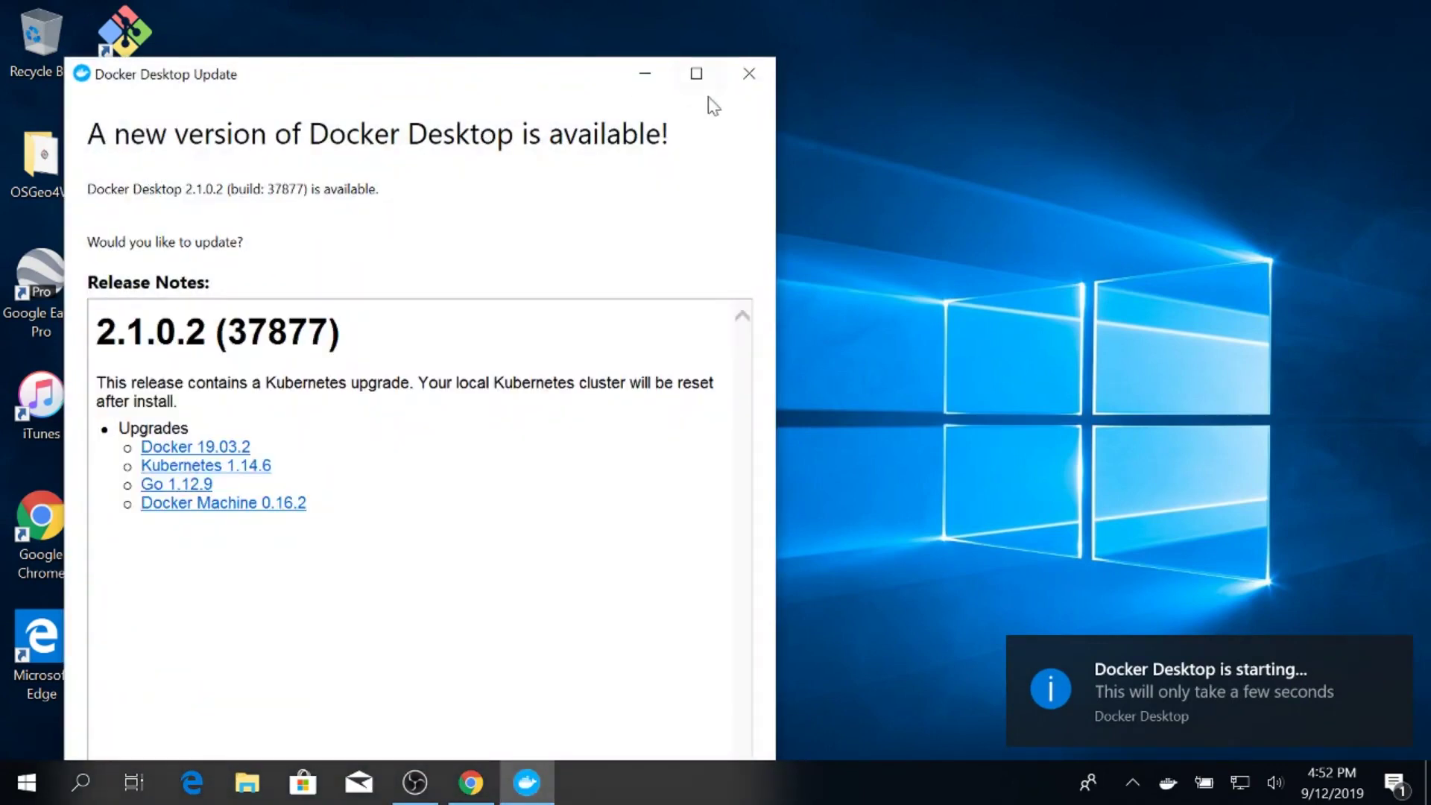
- Postpone the Docker Desktop update and bring up Docker Desktop's Advanced settings, dismissing the welcome window without logging in
drag(578, 91, 610, 5)
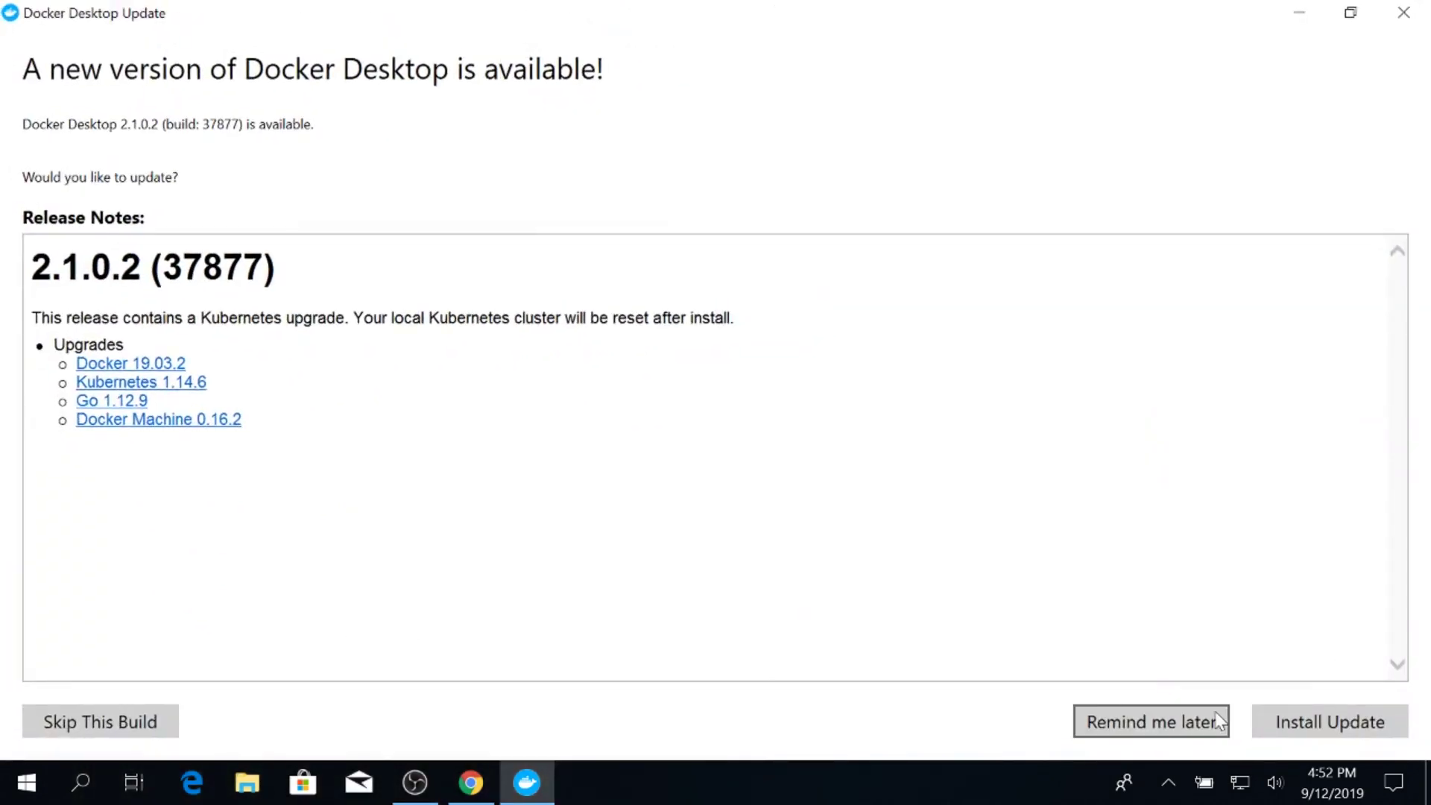
click(1200, 723)
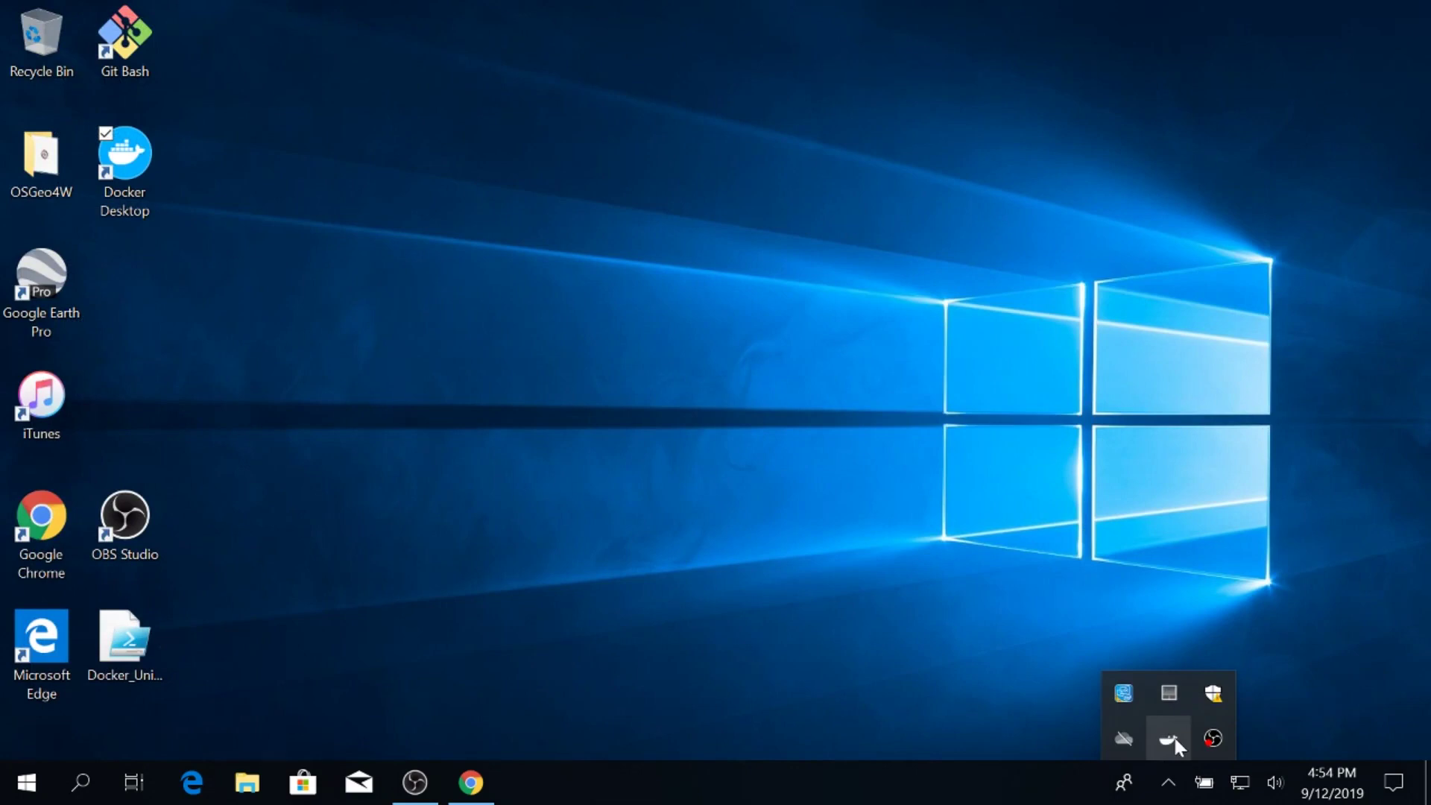
right_click(1175, 737)
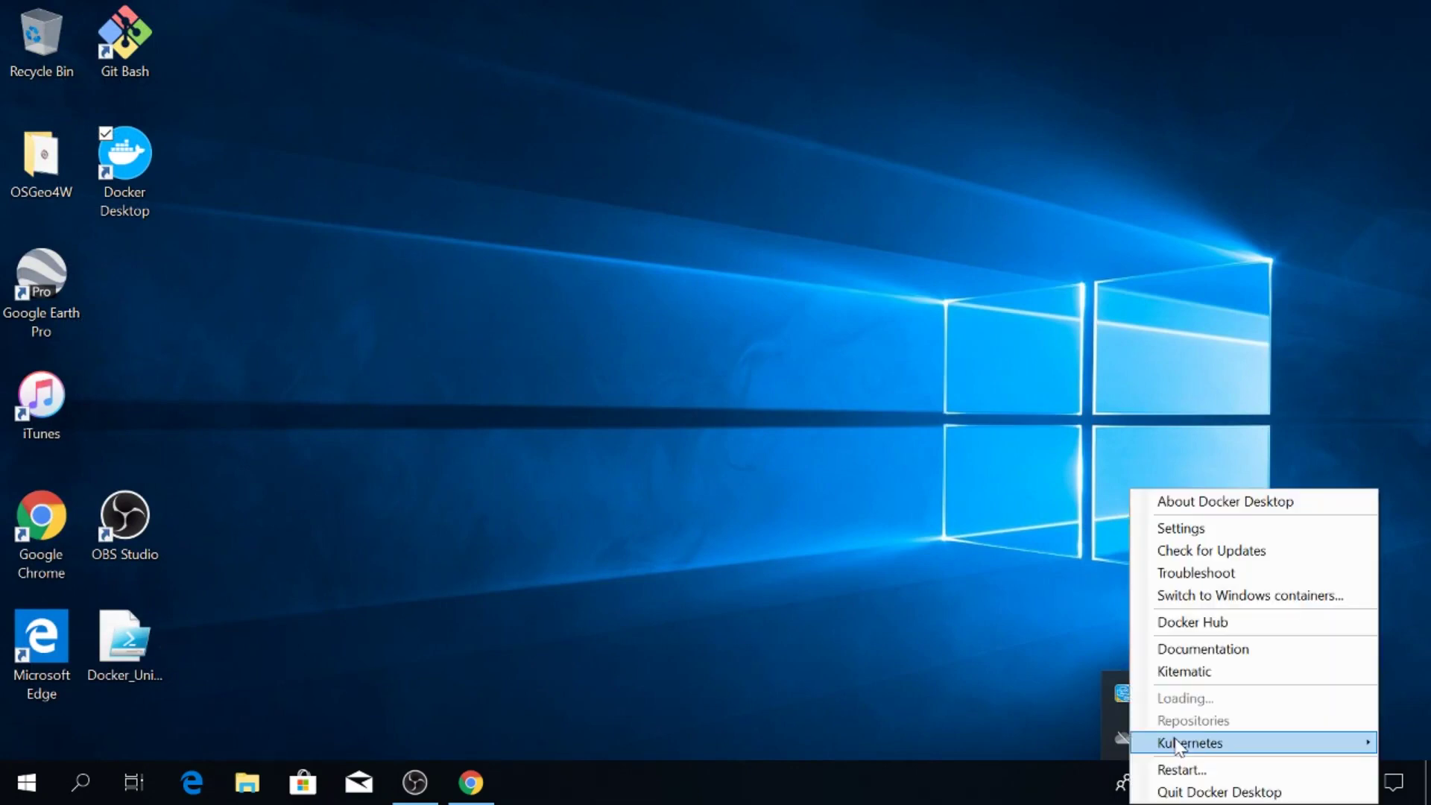
click(1213, 530)
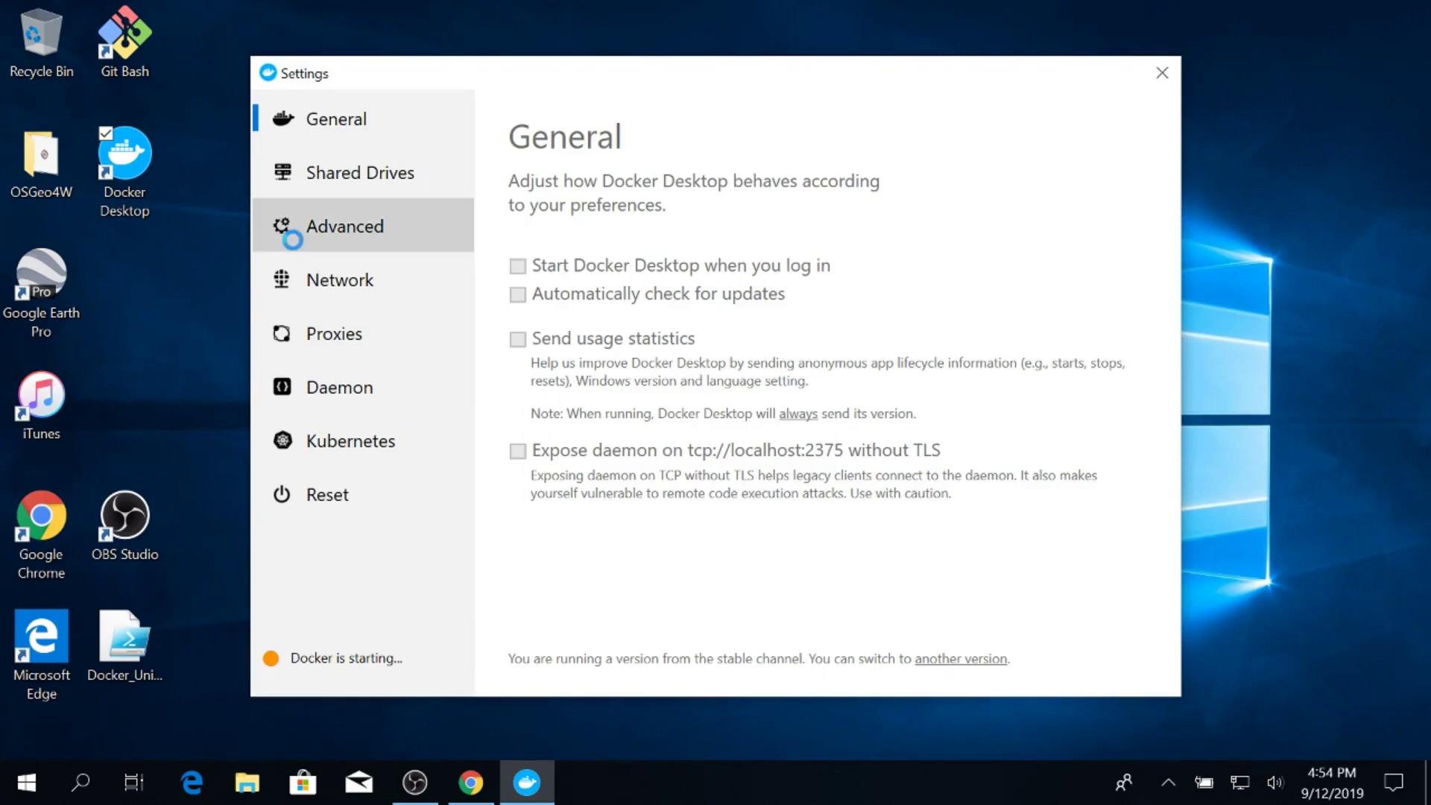
click(292, 237)
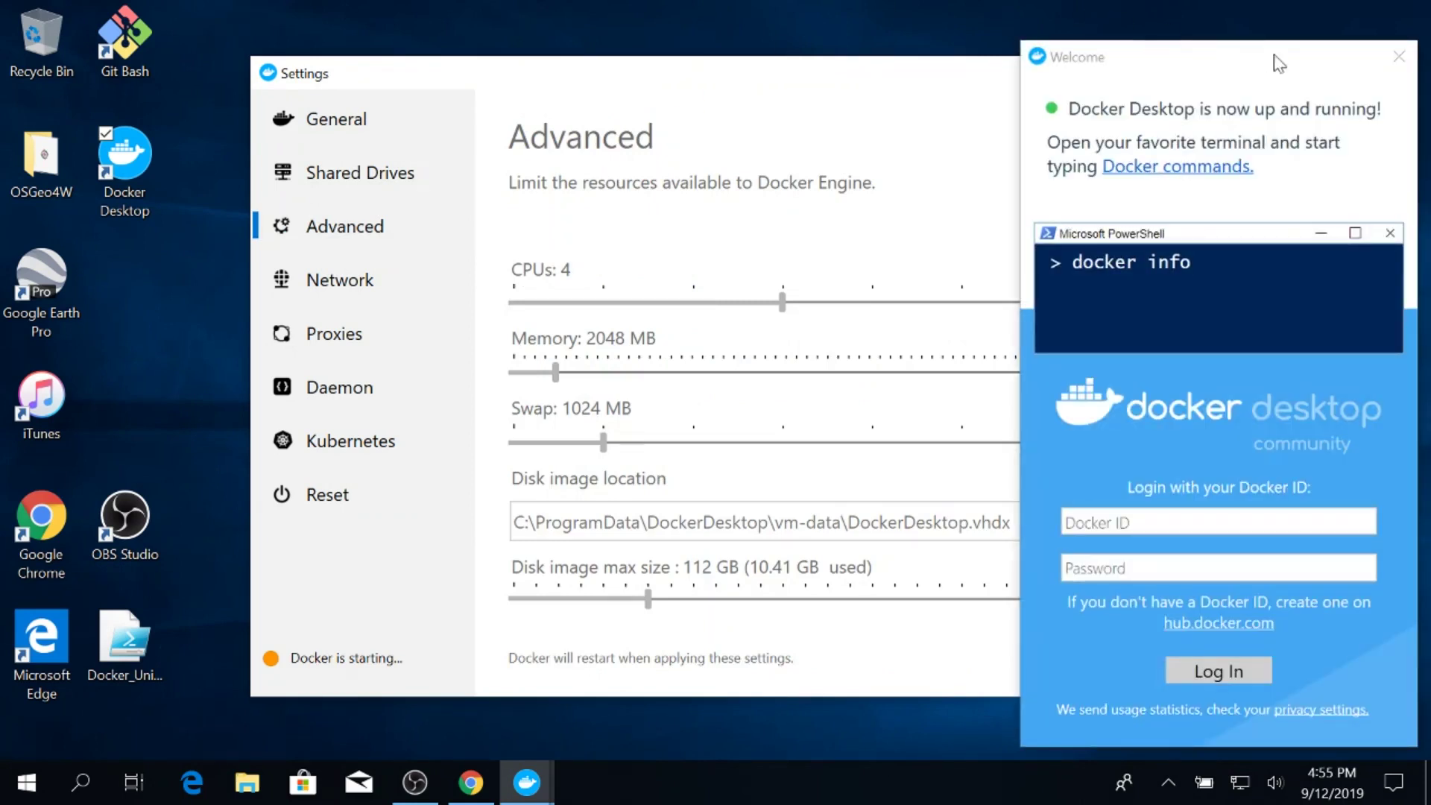
click(1399, 59)
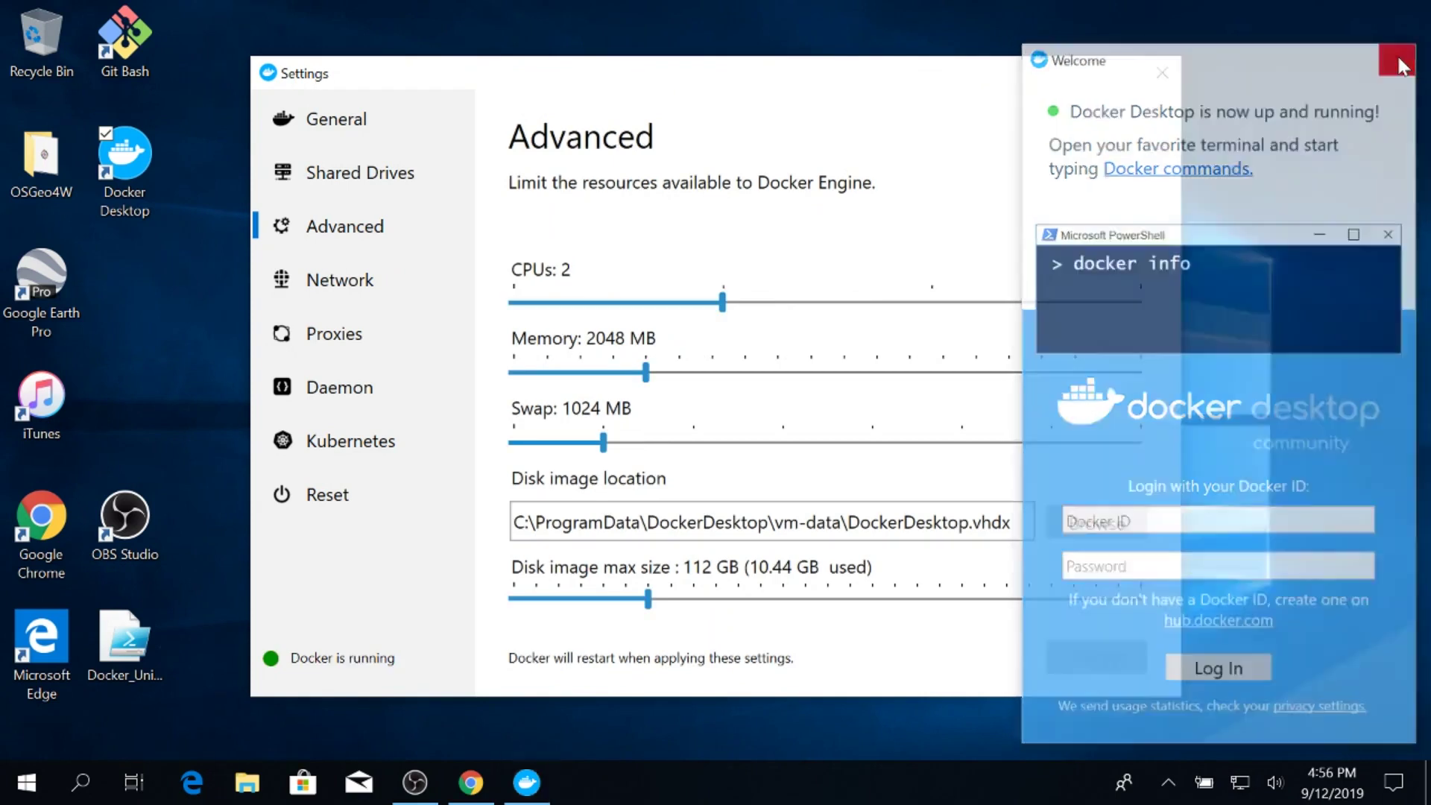
- Set Docker's memory to 4608 MB, swap to 2048 MB and disk image max size to 160 GB, and apply the settings
click(705, 373)
drag(703, 373, 976, 372)
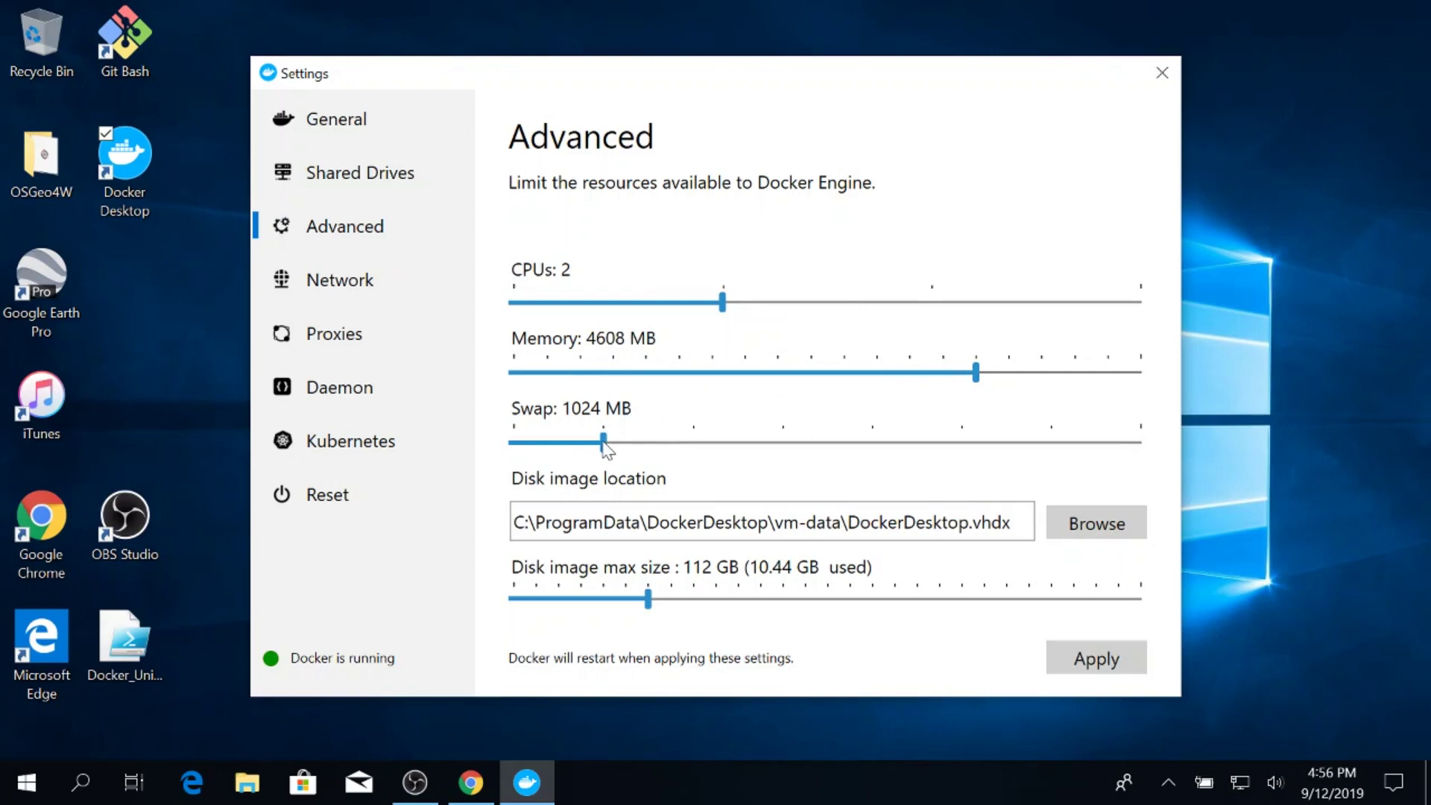
drag(608, 444, 824, 432)
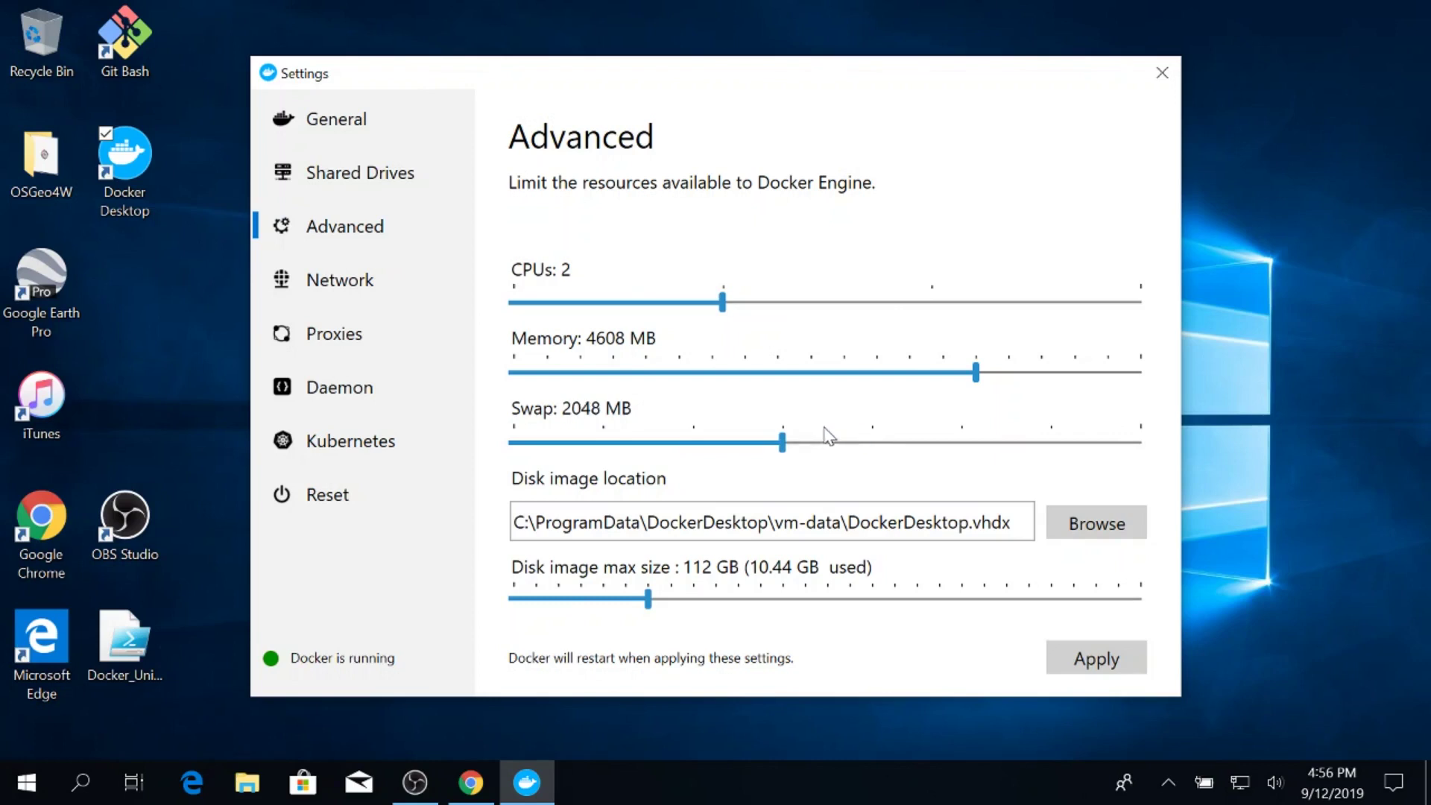
drag(651, 608, 697, 600)
click(712, 596)
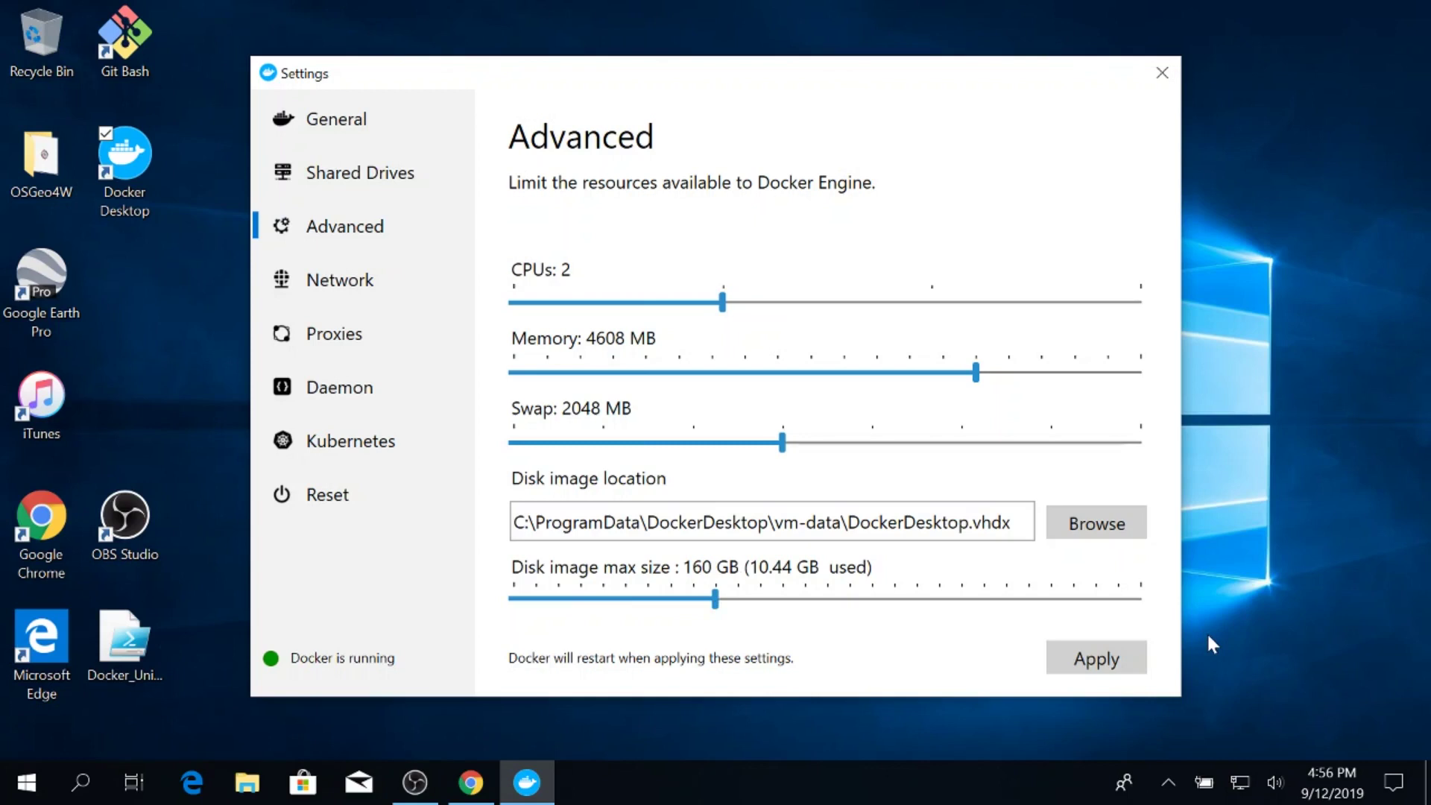
click(1108, 657)
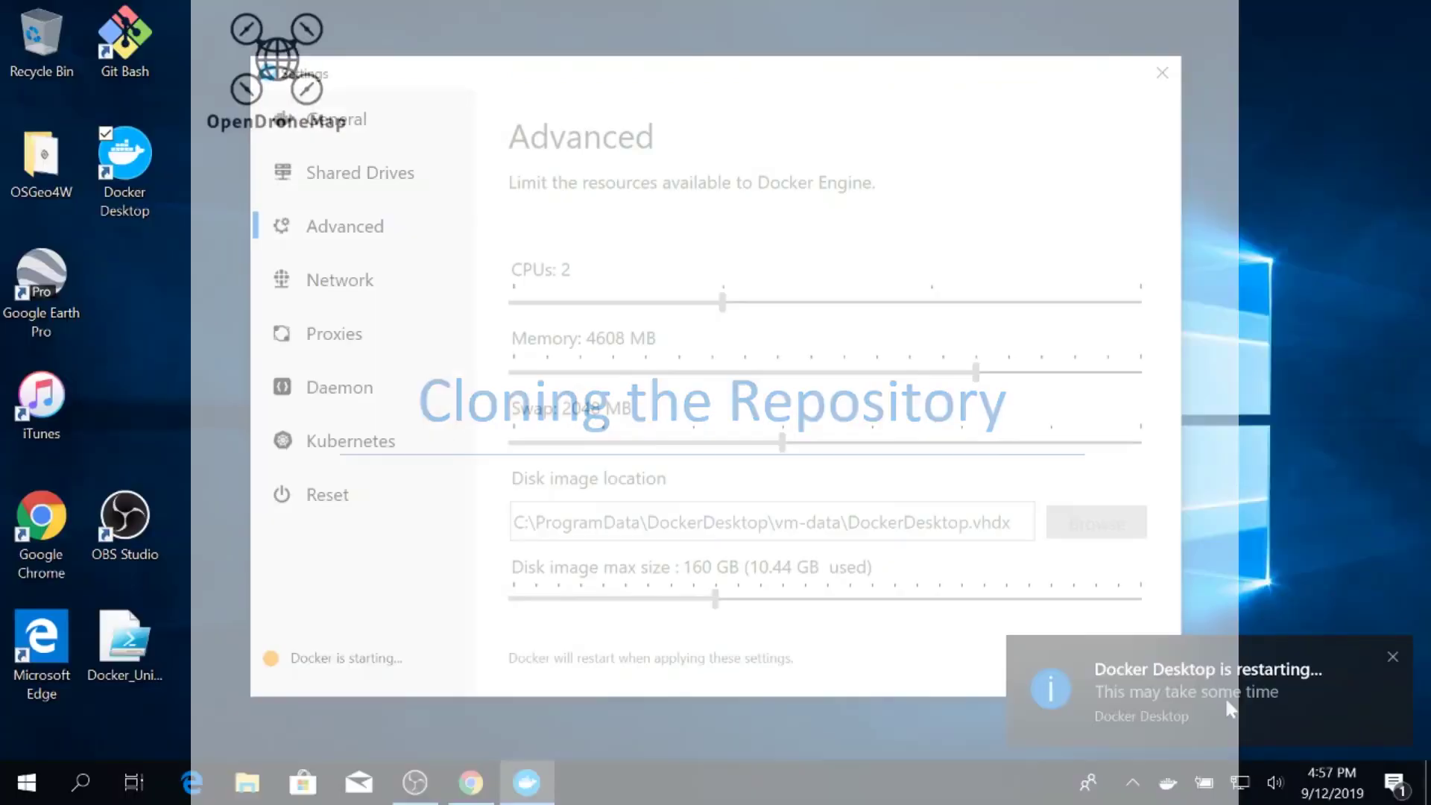
click(101, 799)
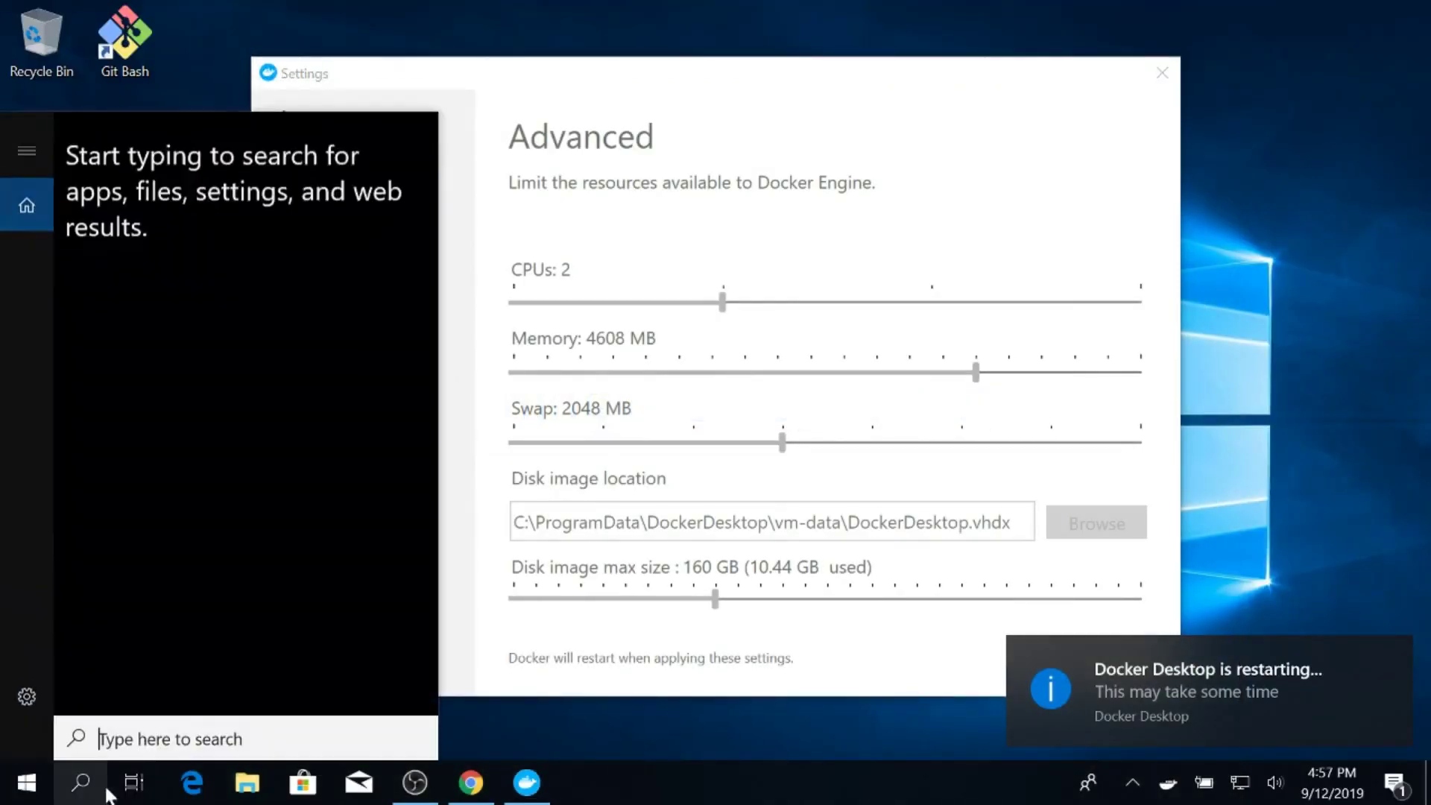
text(gui)
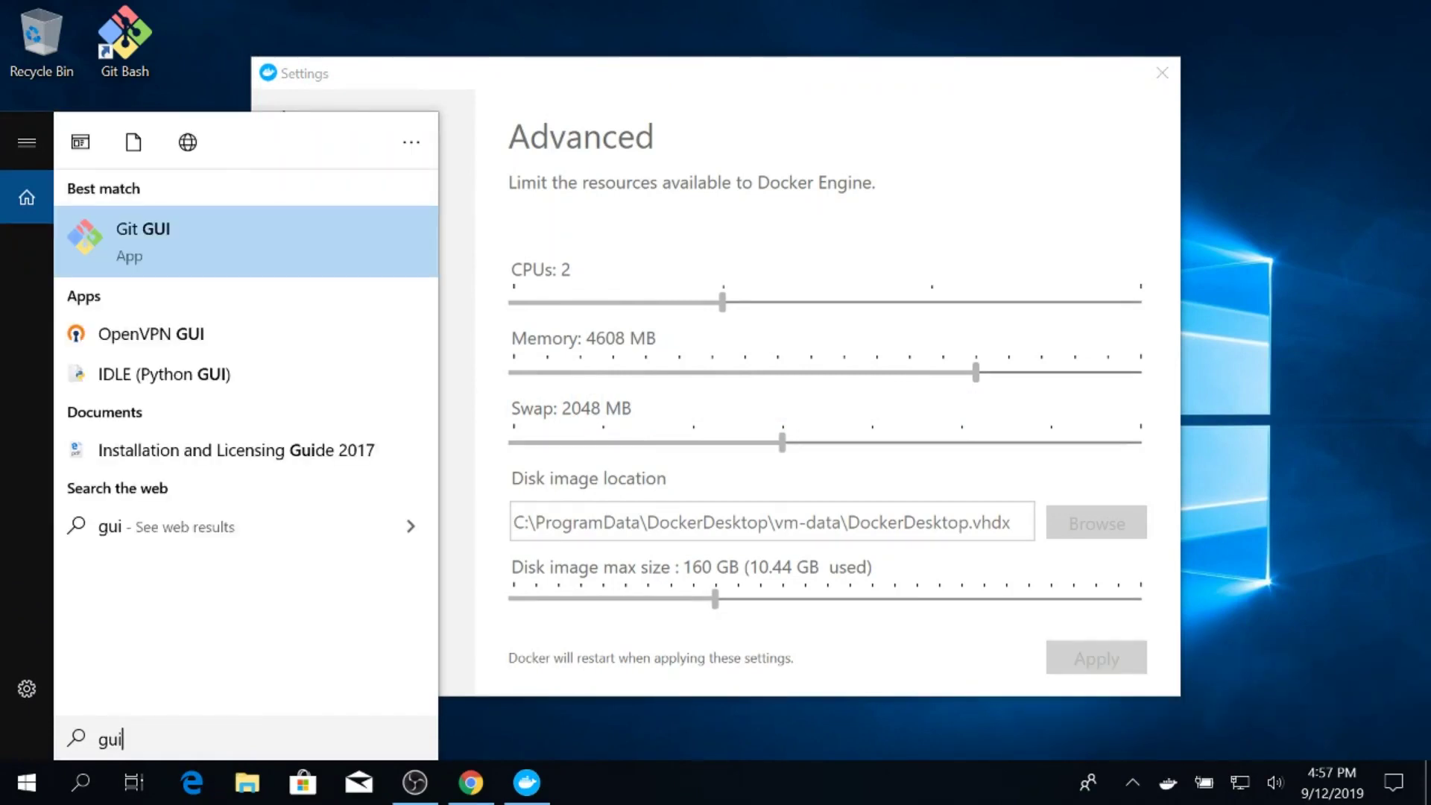
click(180, 218)
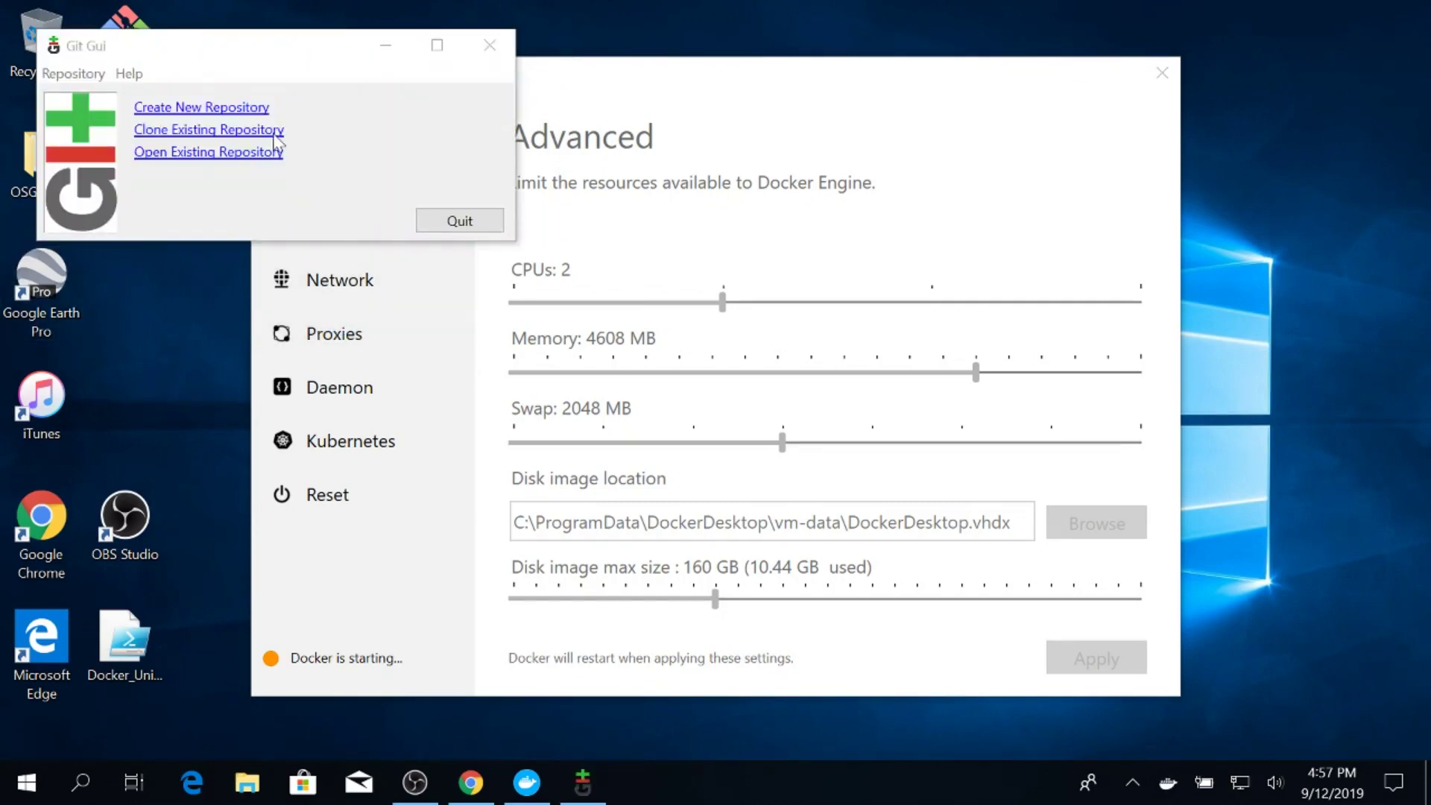
click(275, 133)
text(https:/)
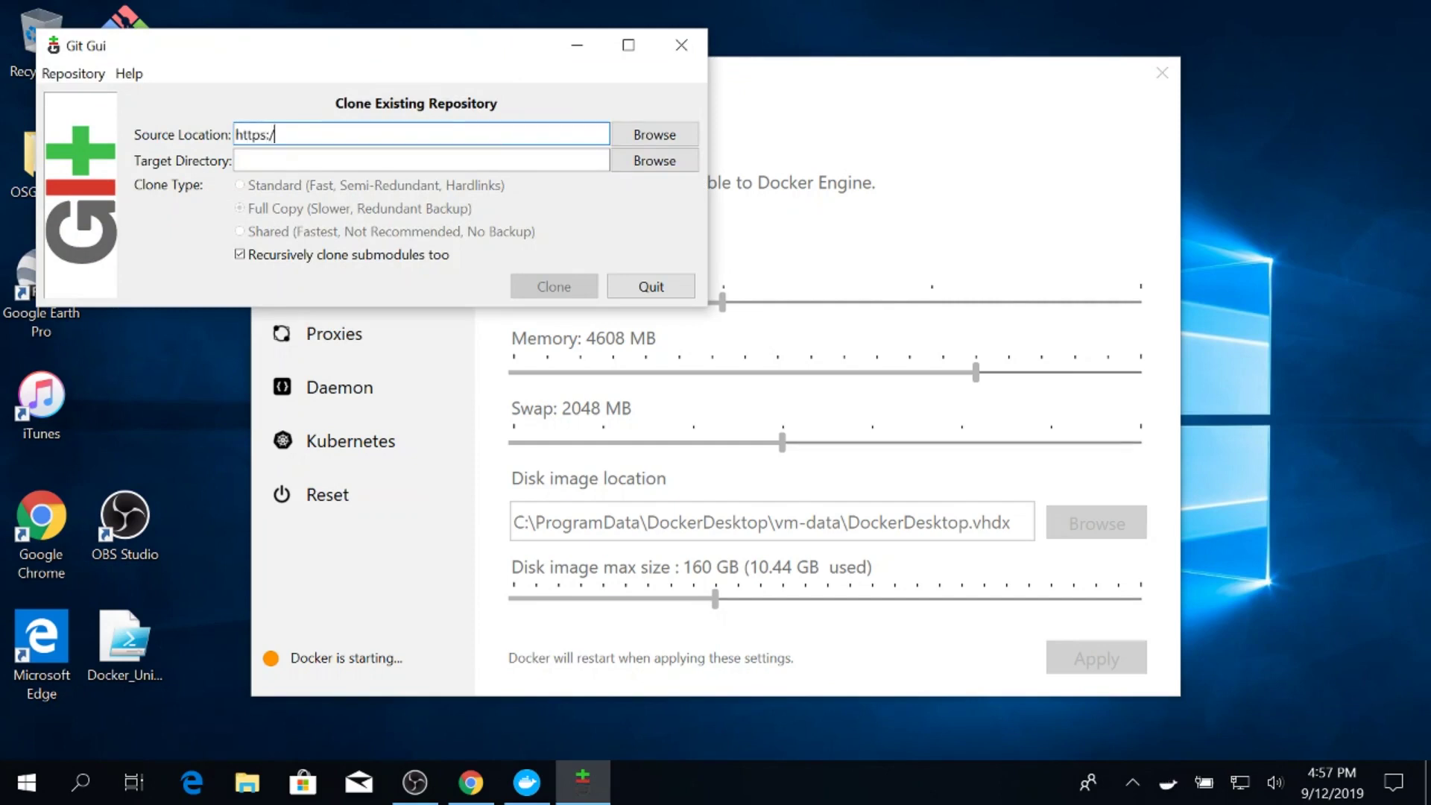
text(/github.com/OpenDroneMap/WebODM)
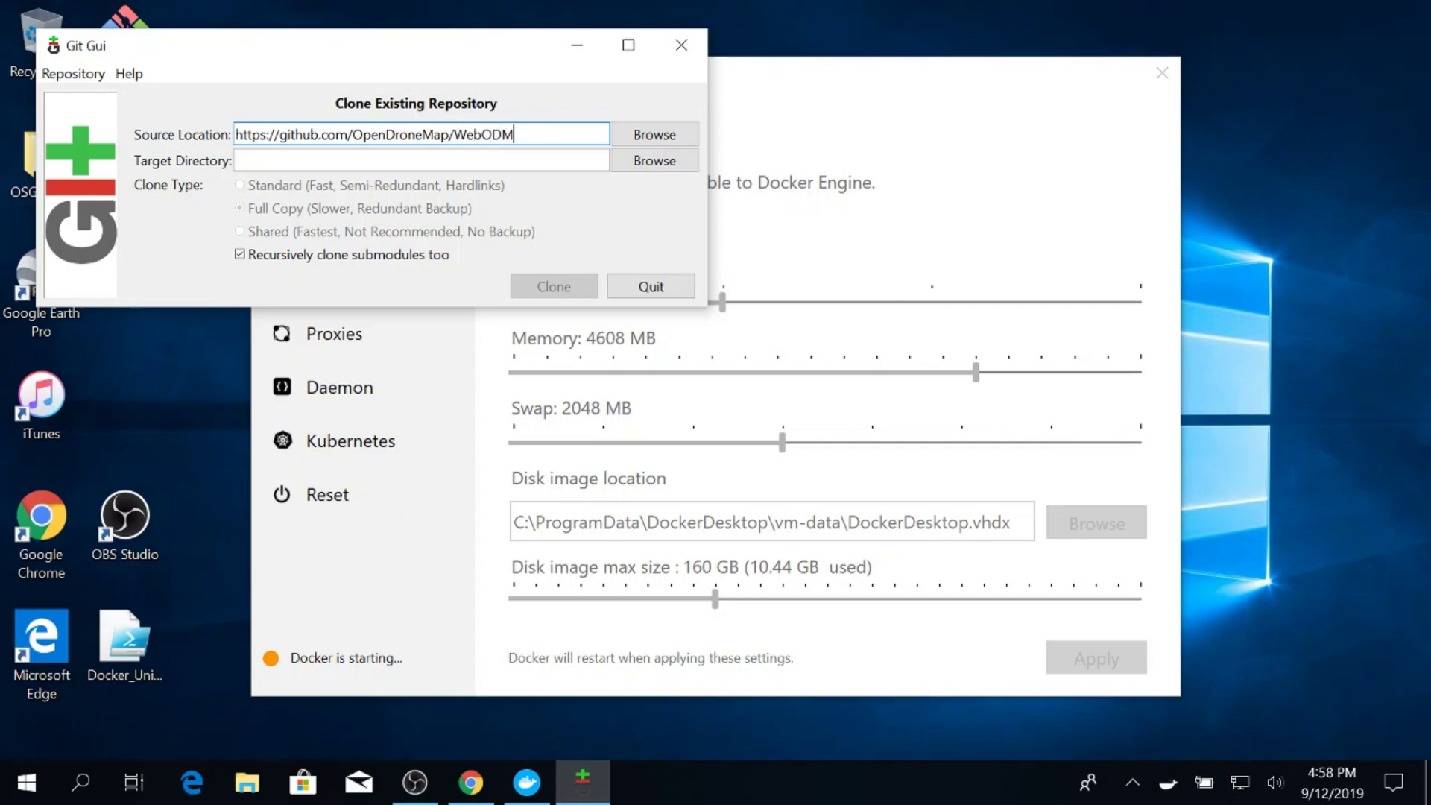
- Set the clone's target directory to a new WebODM folder on the Desktop and clone the repository
click(237, 160)
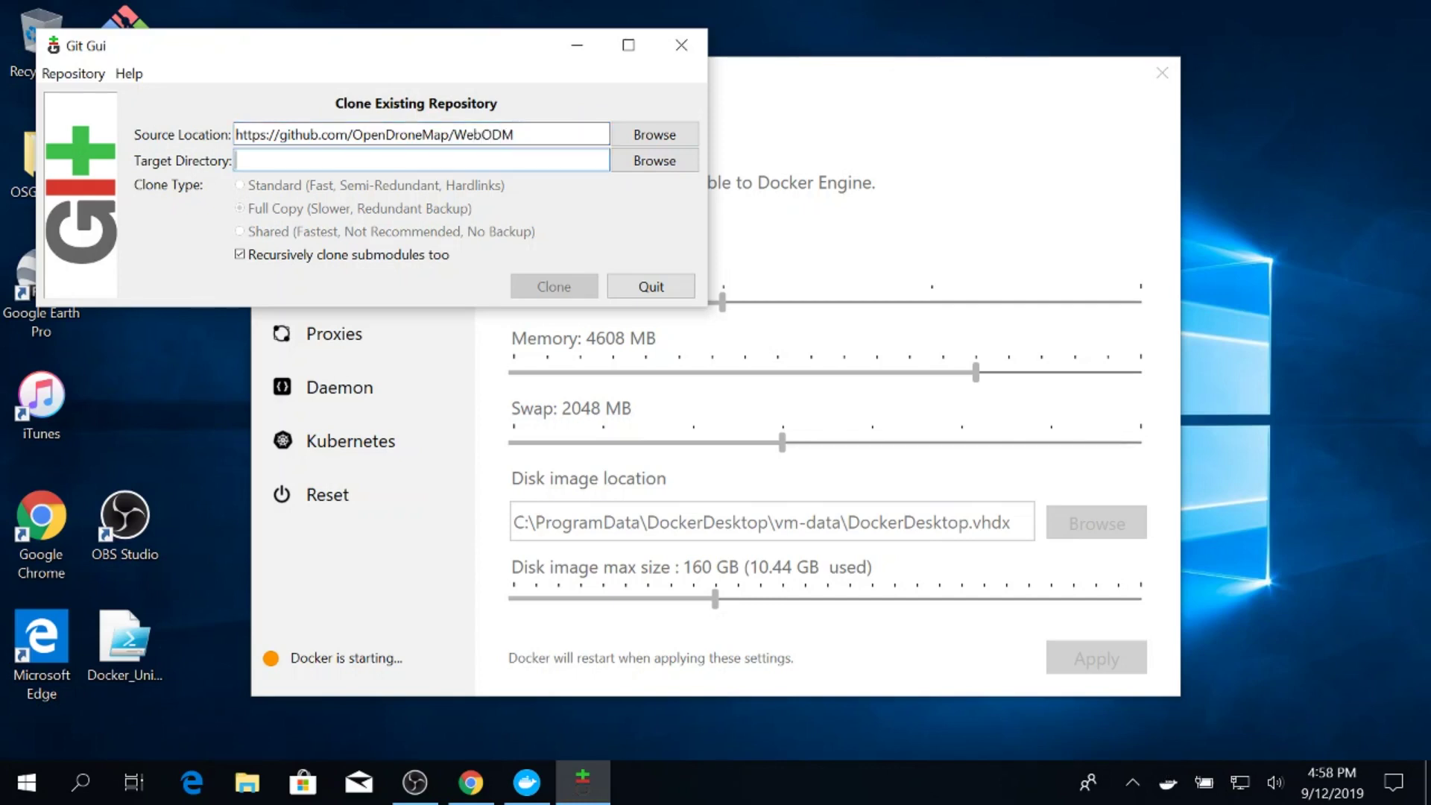
click(654, 160)
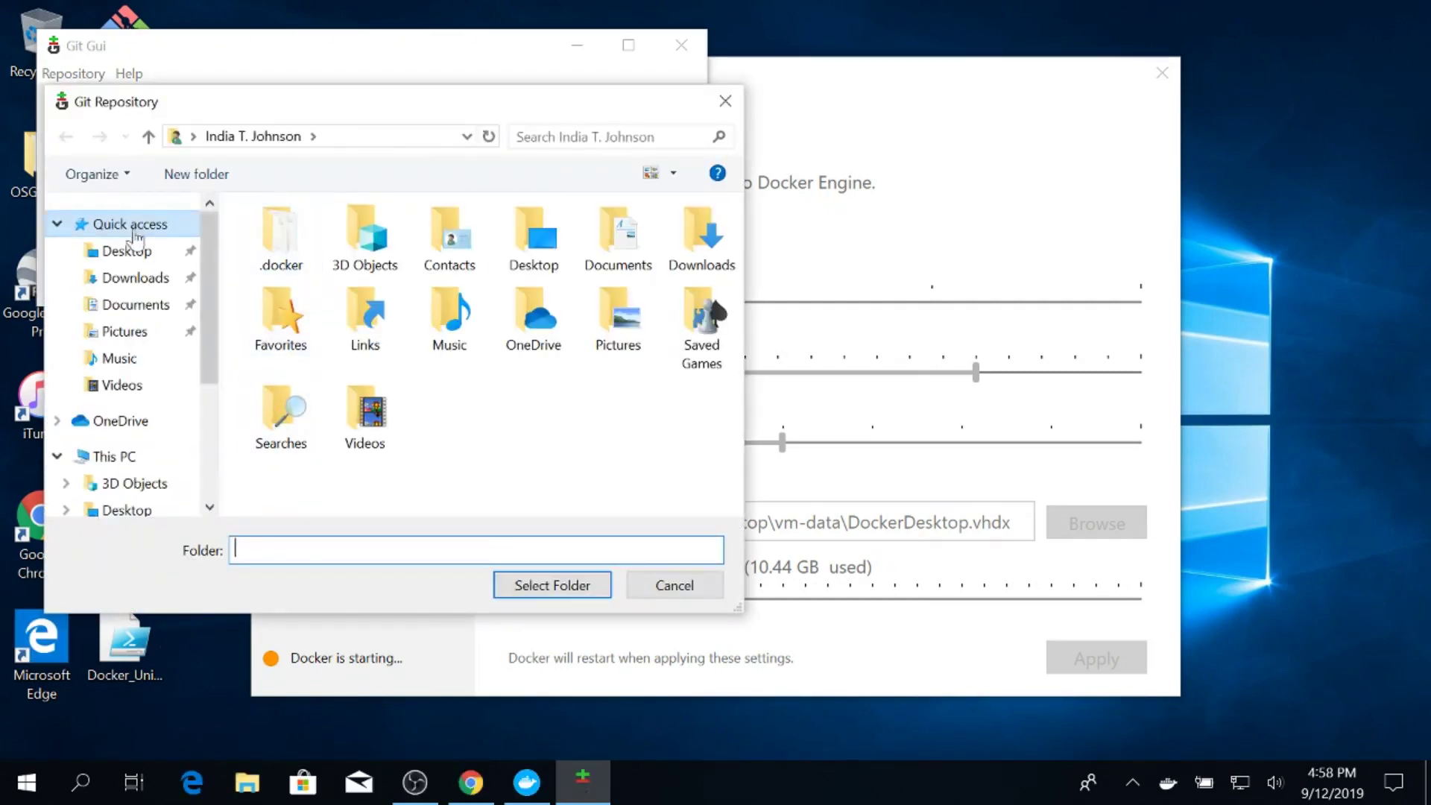
click(149, 253)
right_click(406, 271)
click(498, 280)
click(553, 585)
text(/WebODM)
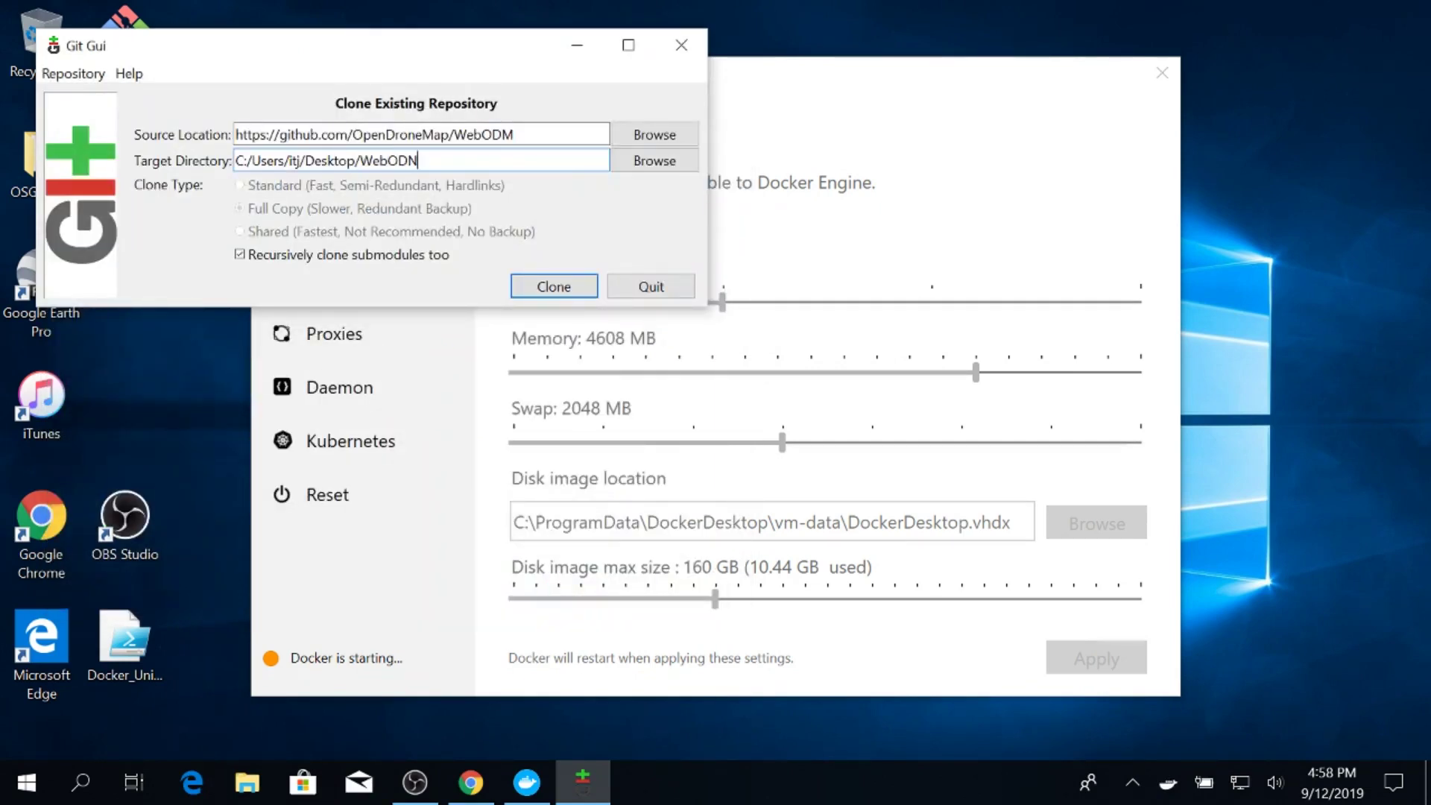
click(568, 291)
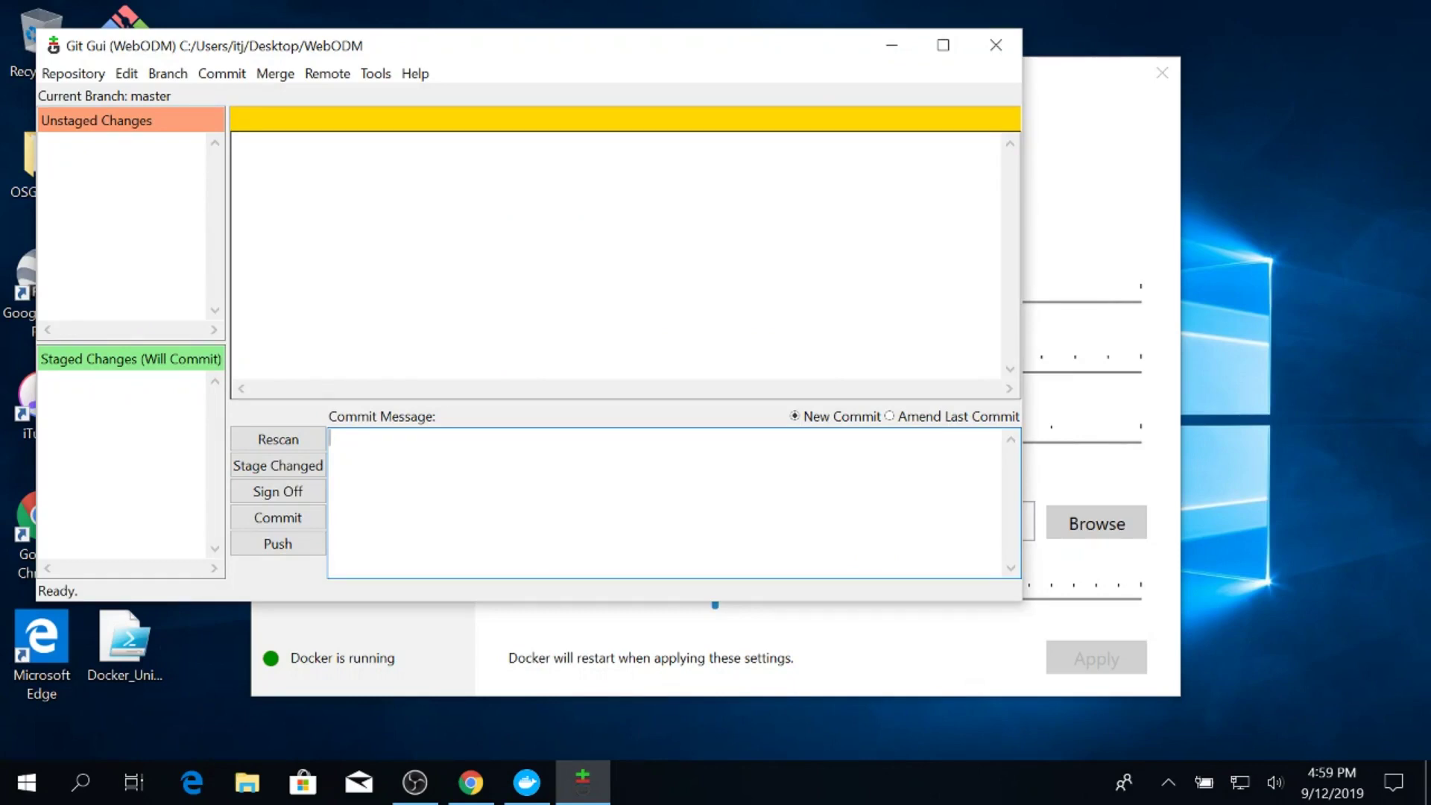
- Create a desktop icon for the cloned repository, saved on the Desktop as Git WebODM
click(93, 76)
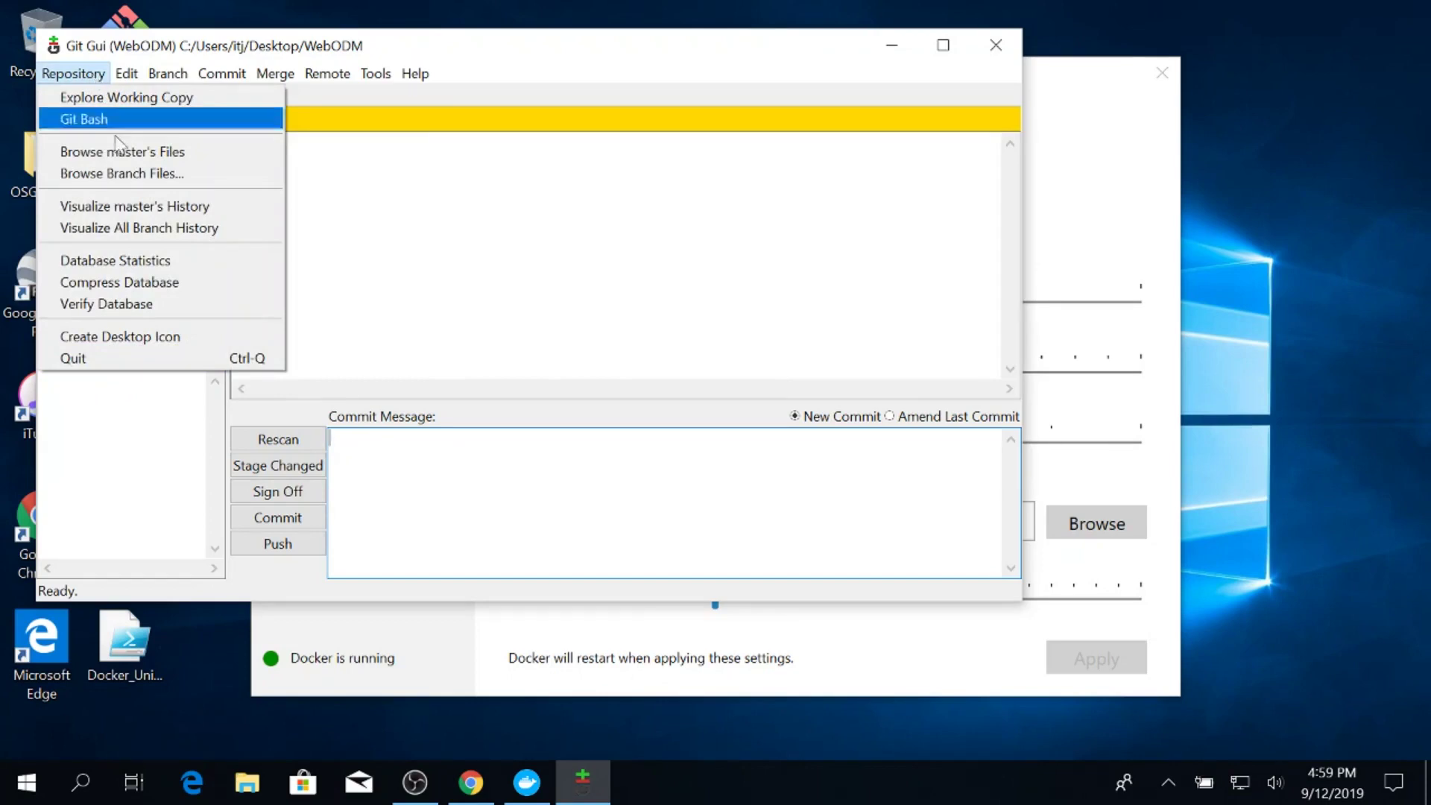
click(115, 345)
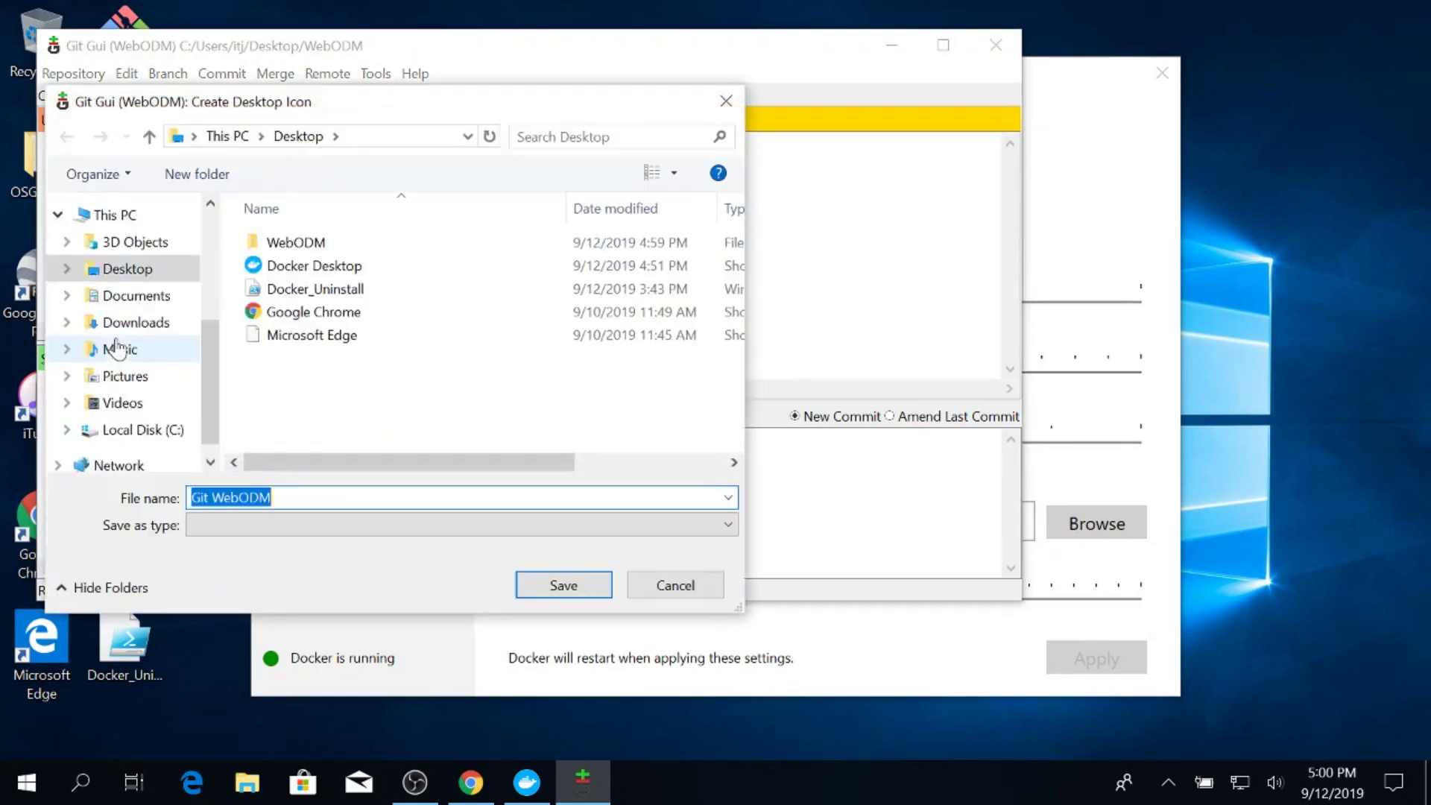
click(531, 587)
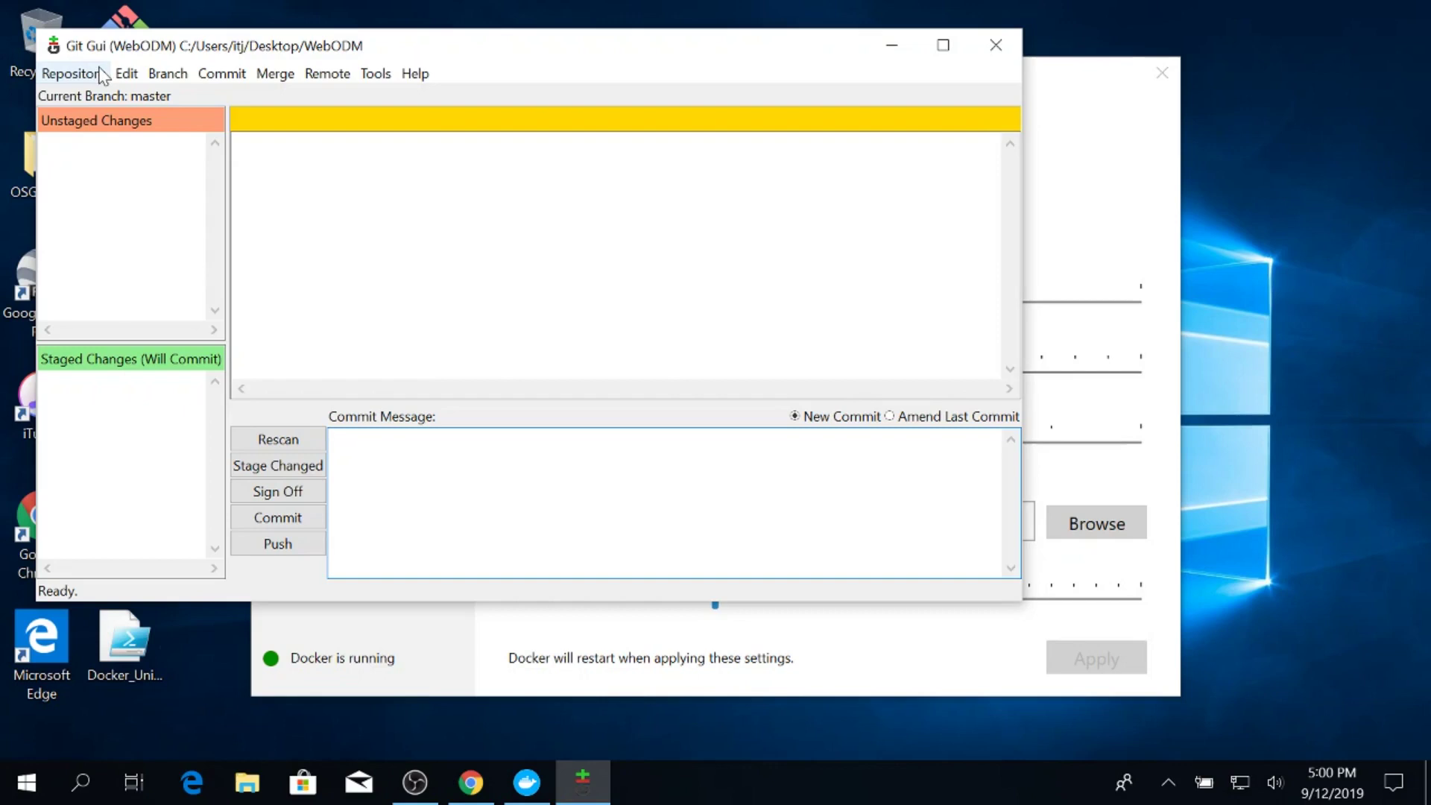
- Open Git Bash in the WebODM repository and start WebODM with ./webodm.sh start
click(103, 74)
click(113, 119)
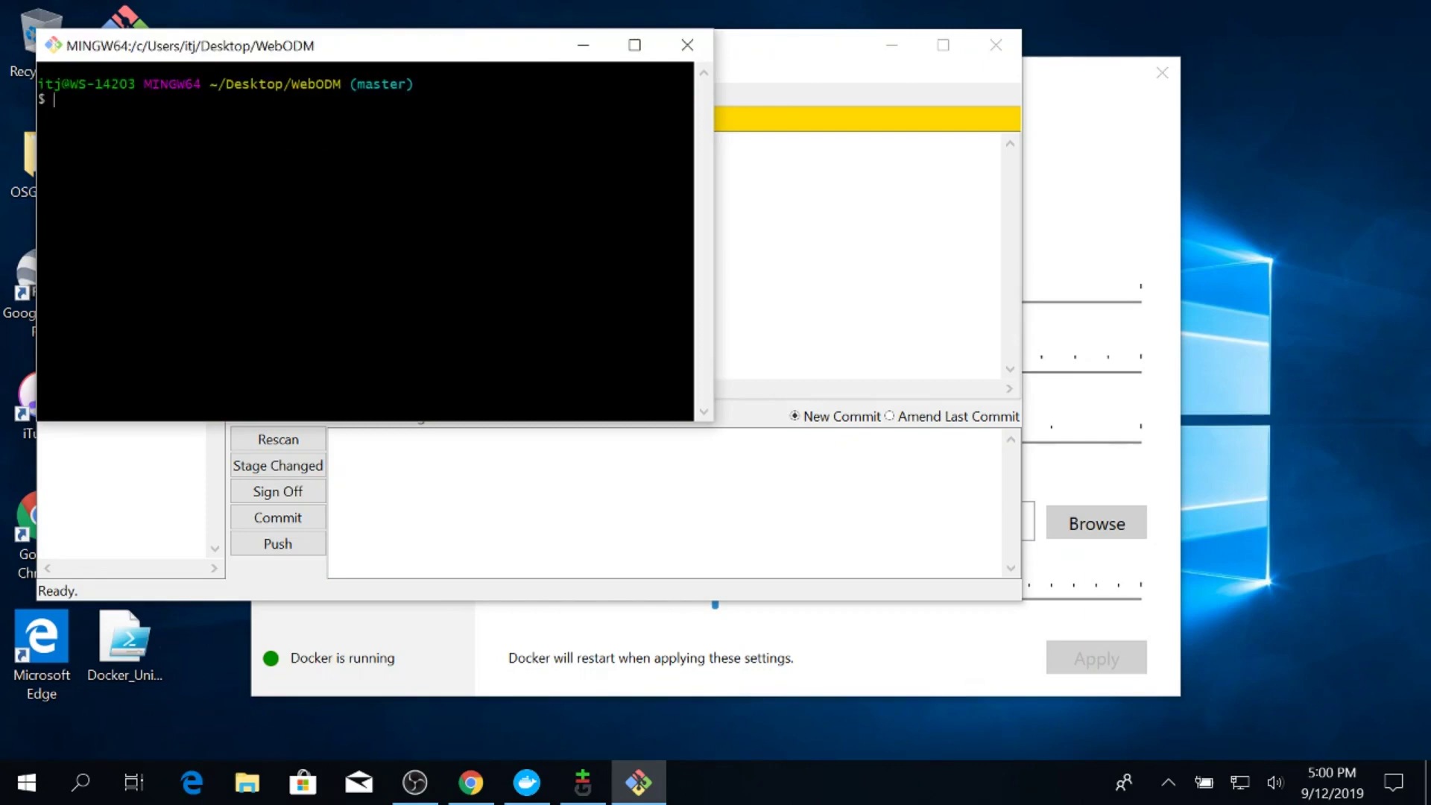
text(./webodm.sh start)
key(Return)
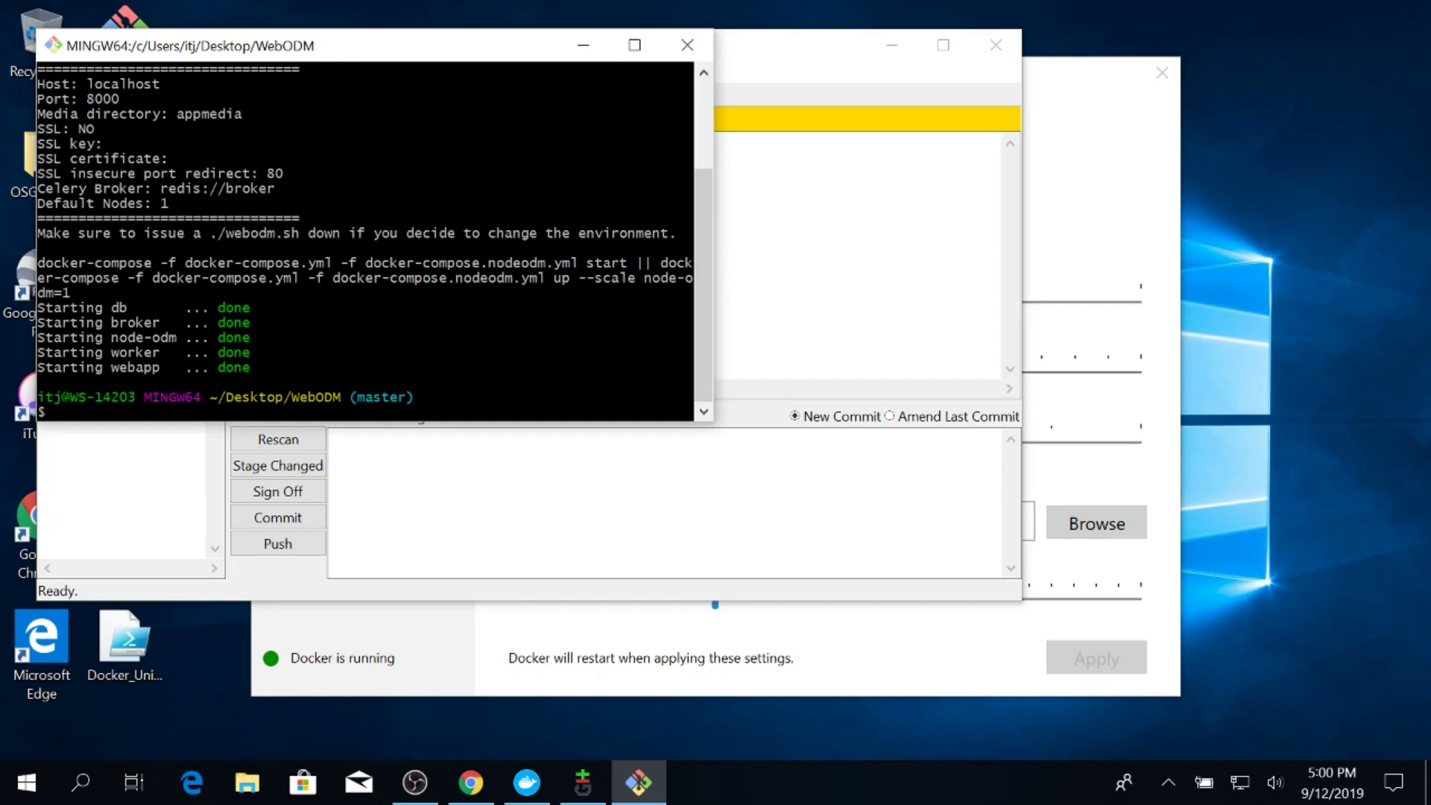
key(alt+Tab)
text(http)
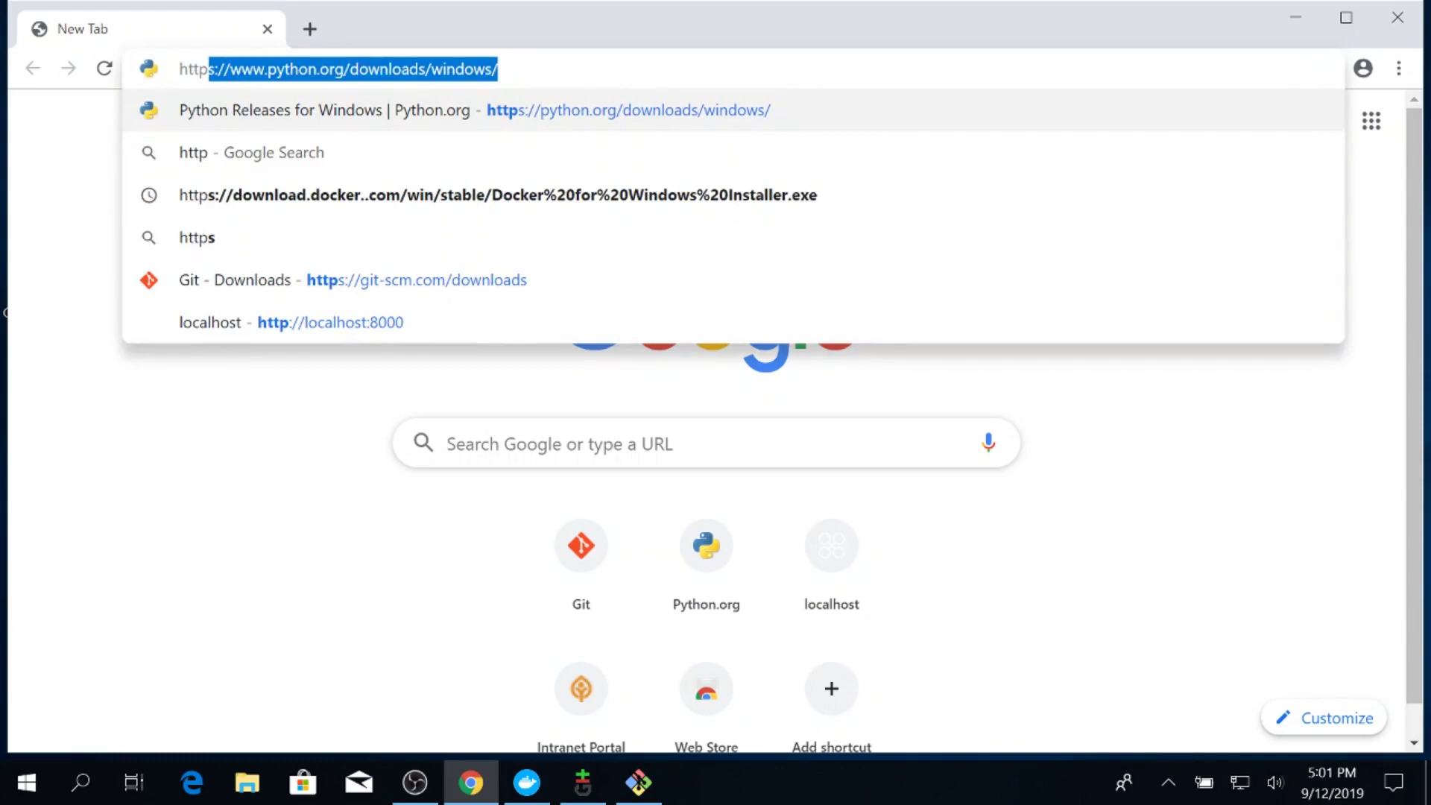
text(://localhost)
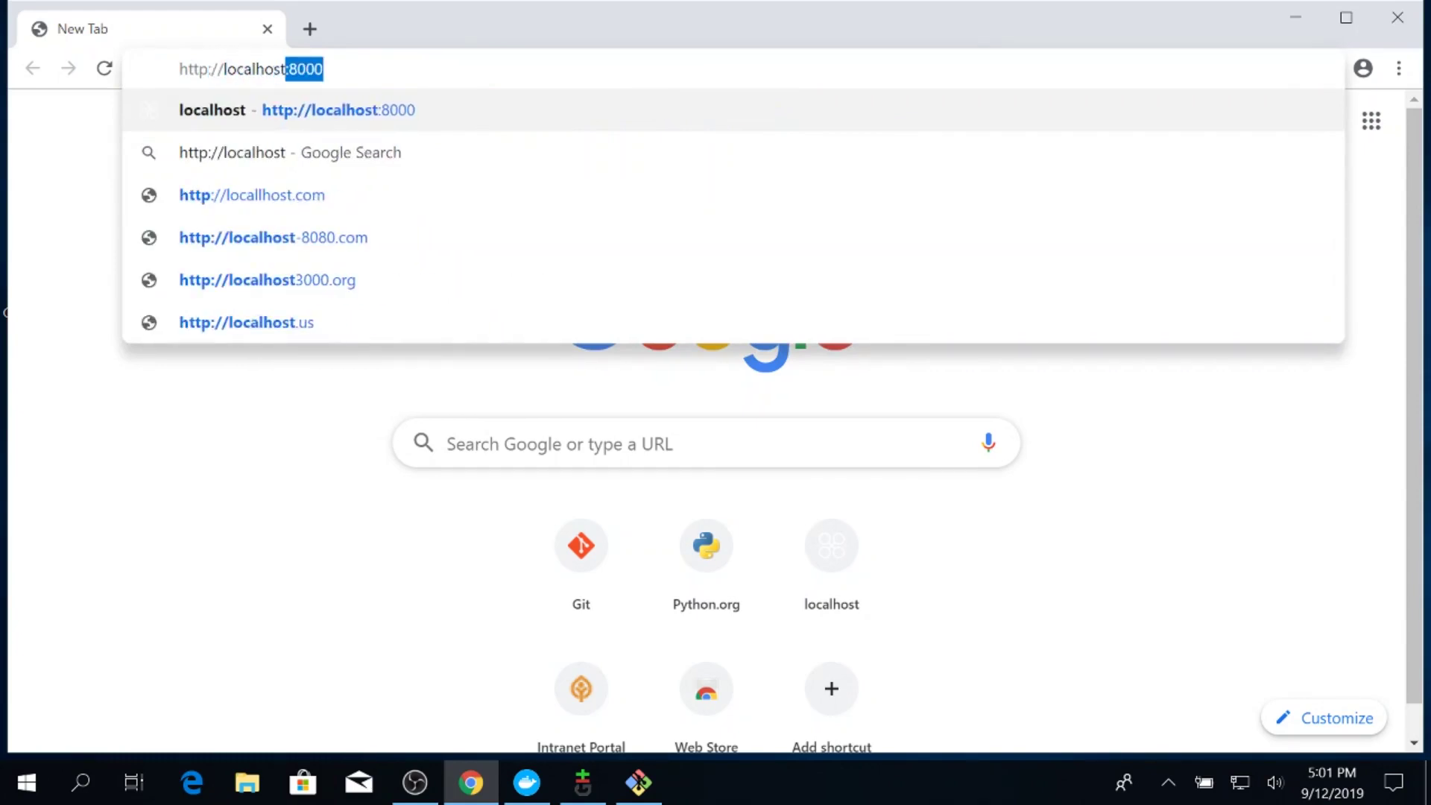
text(:8000\)
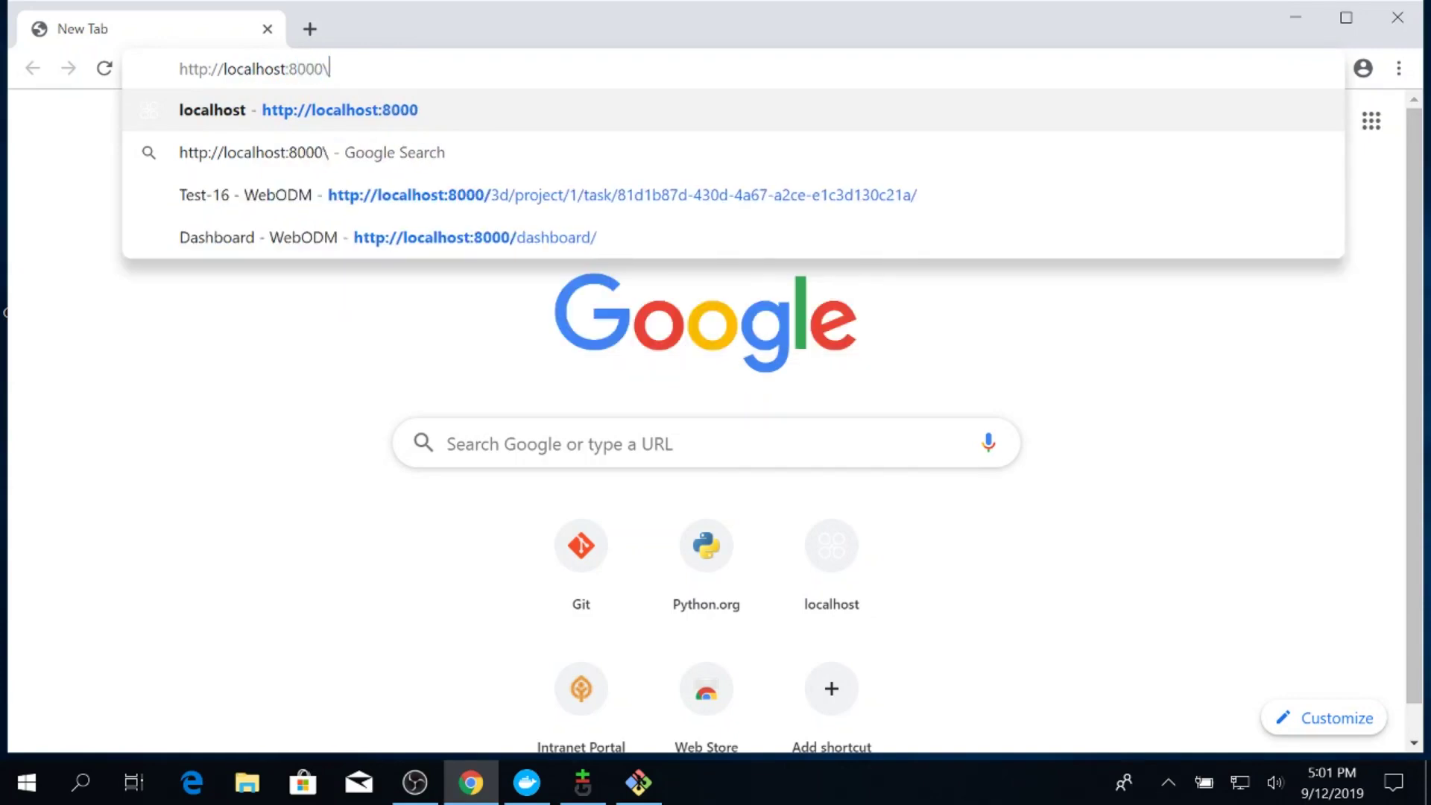
key(BackSpace)
key(Return)
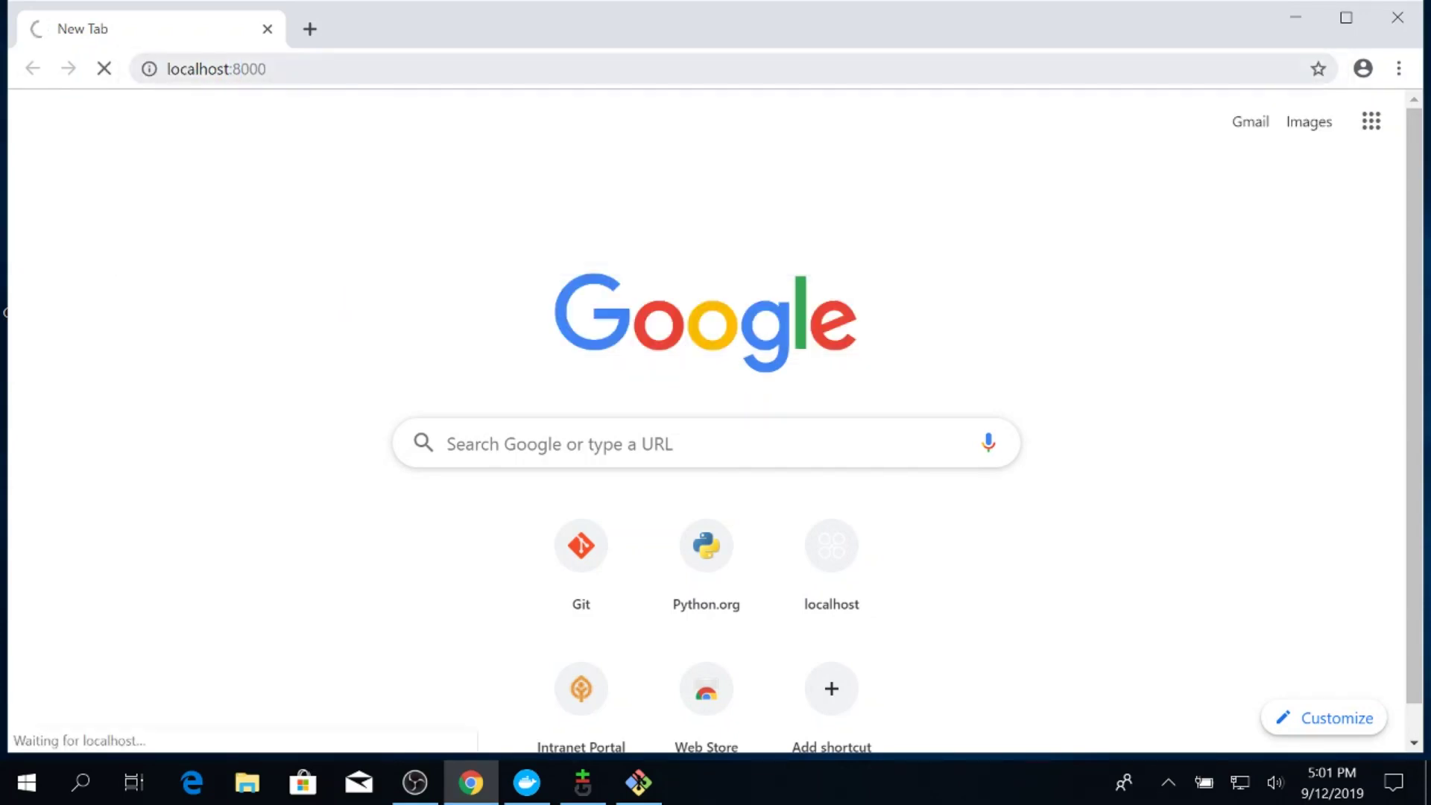